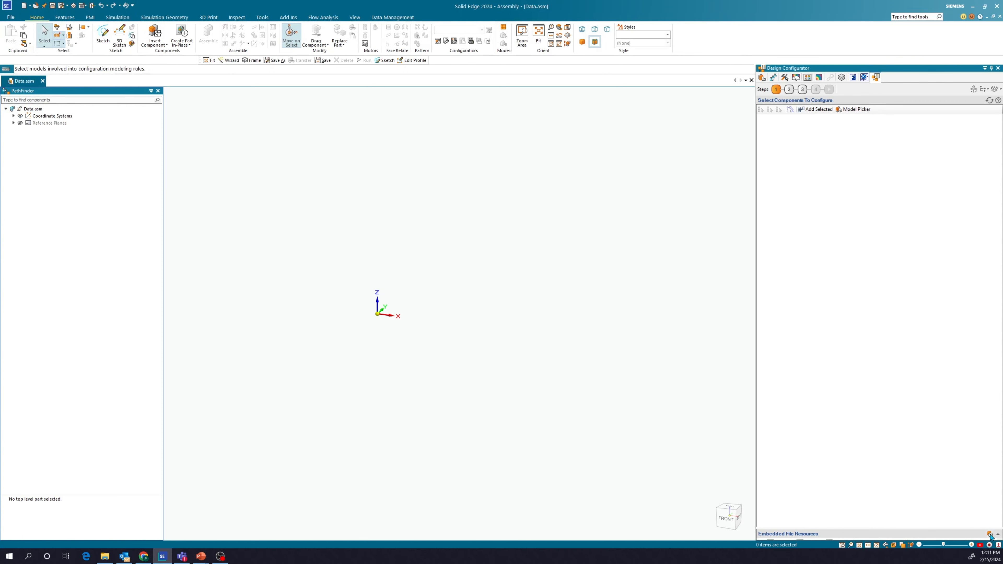
Expand the embedded file resources, and name the first master input field L.
click(998, 534)
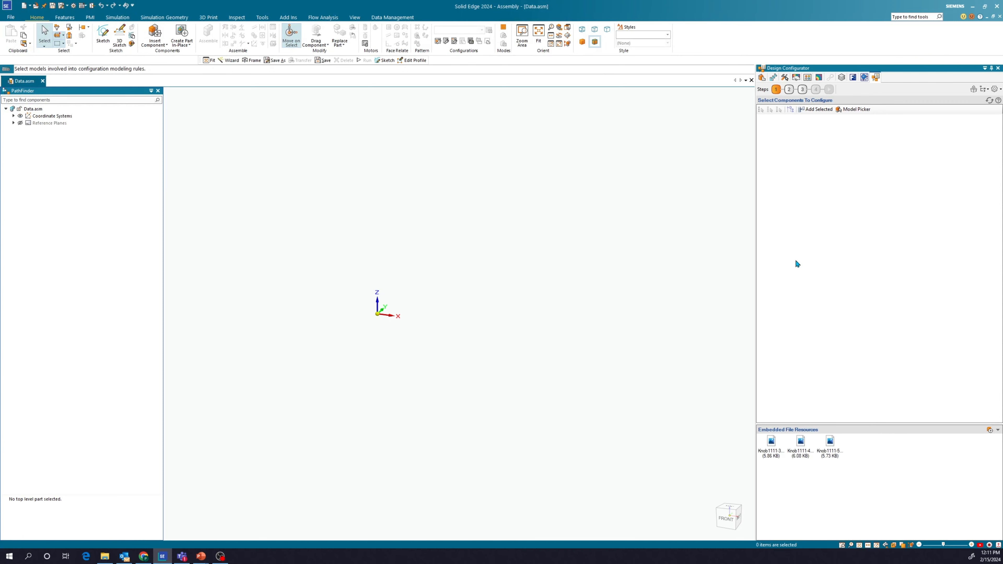
click(790, 89)
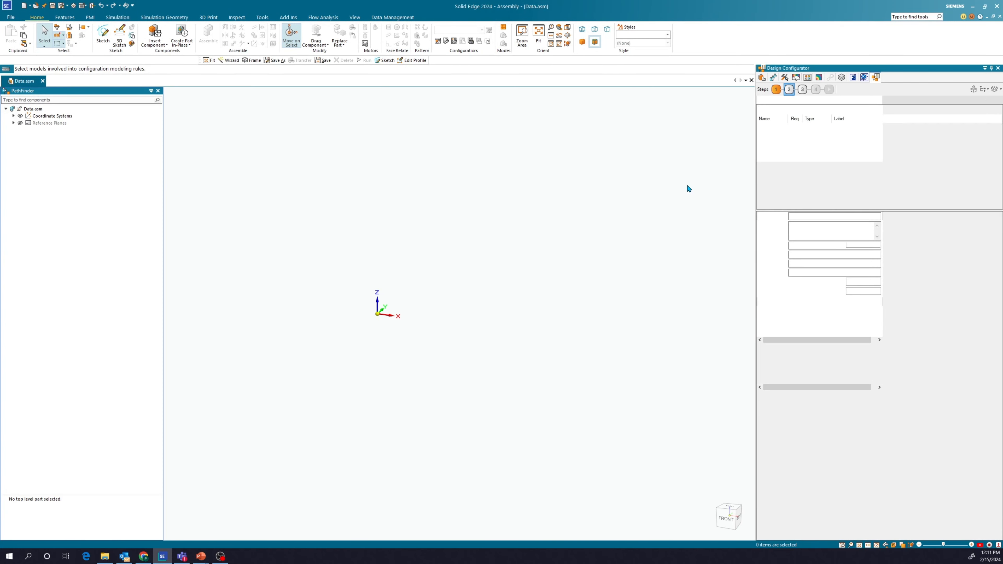
double_click(766, 126)
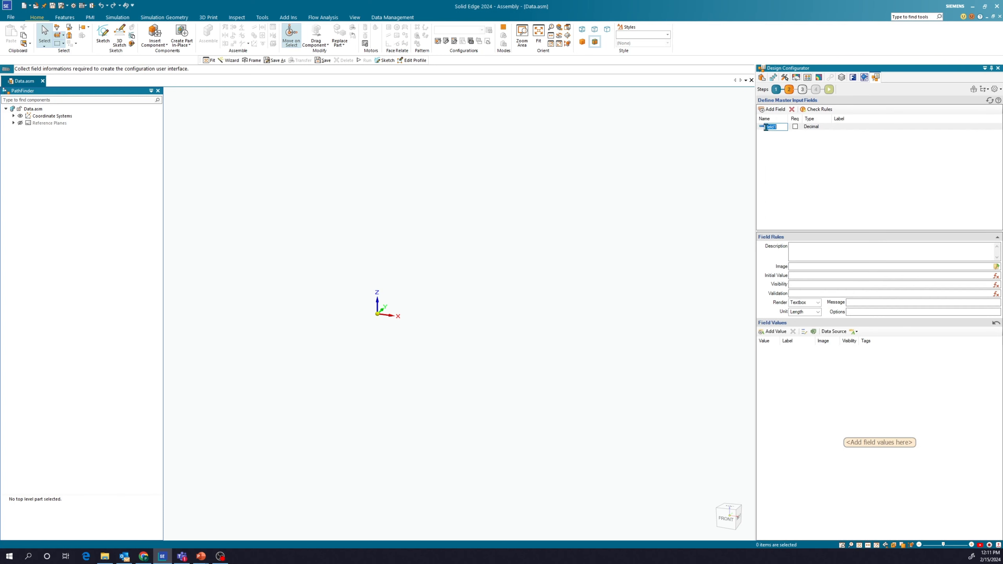
text(L)
click(810, 132)
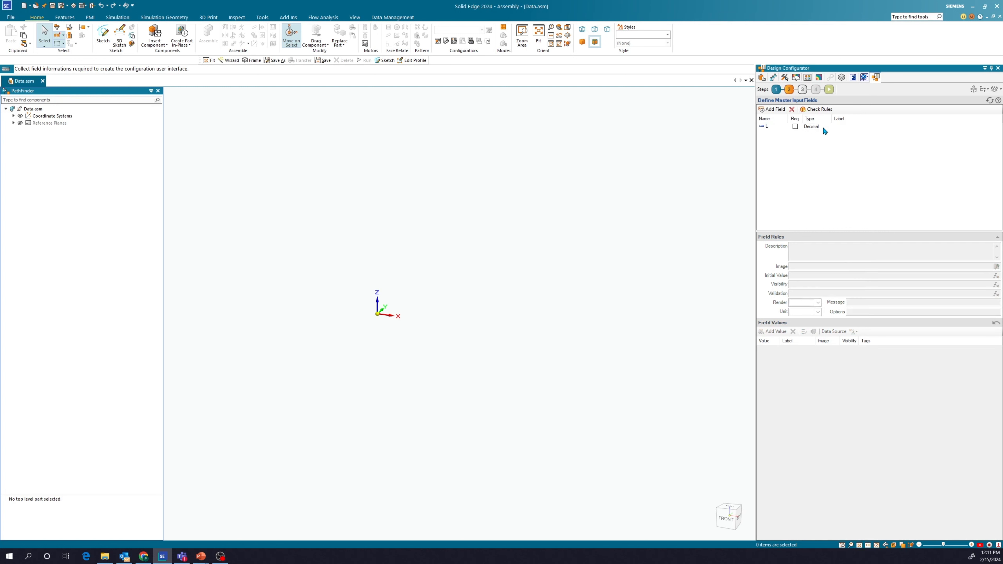
Set the L field's data source to Calculated and open the editor for its expression.
click(830, 126)
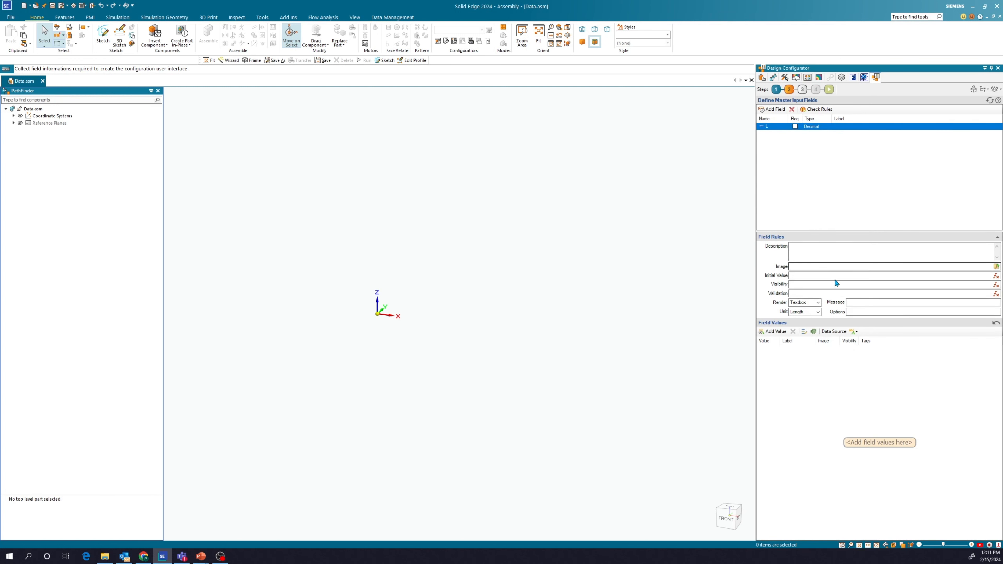
click(857, 333)
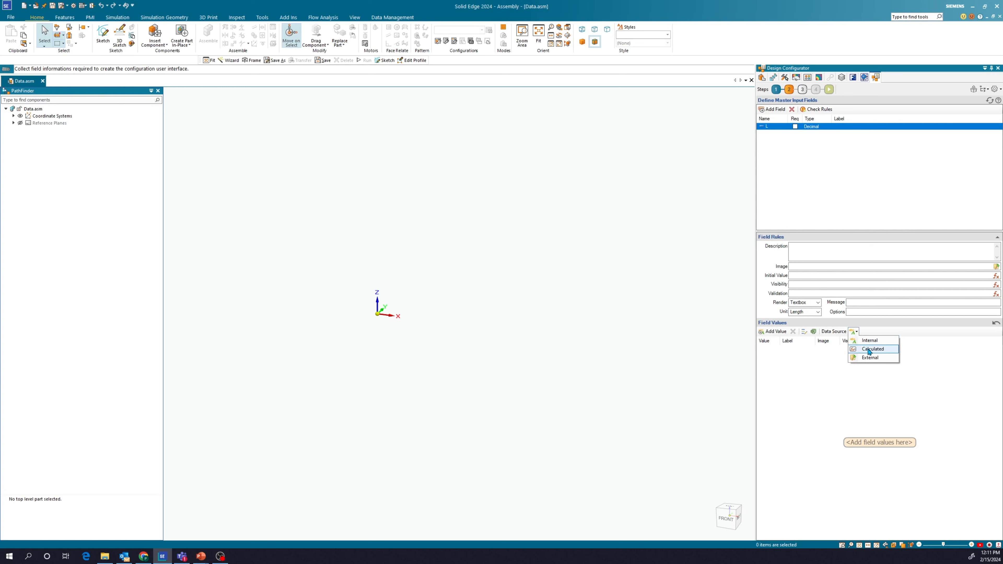
click(871, 350)
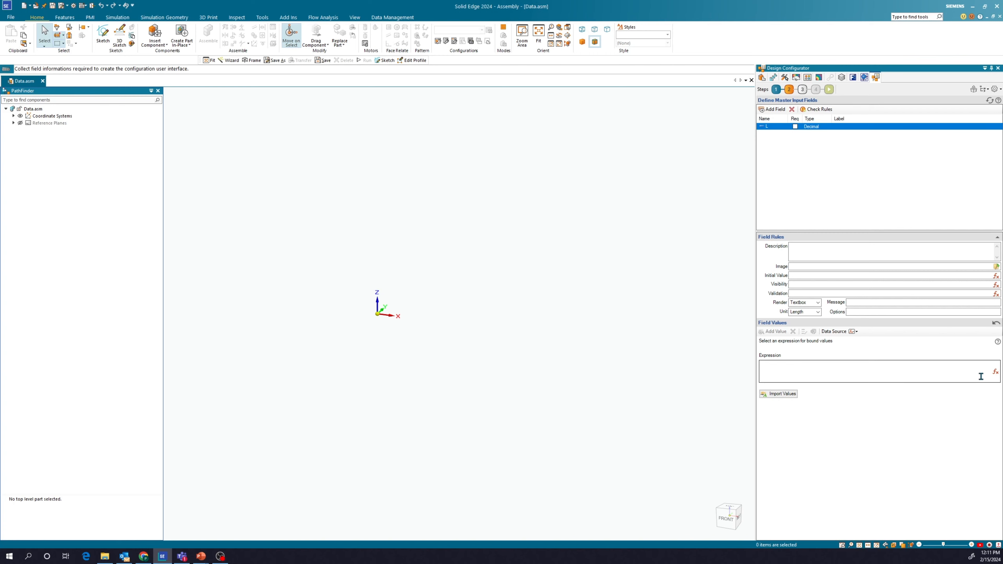
click(995, 372)
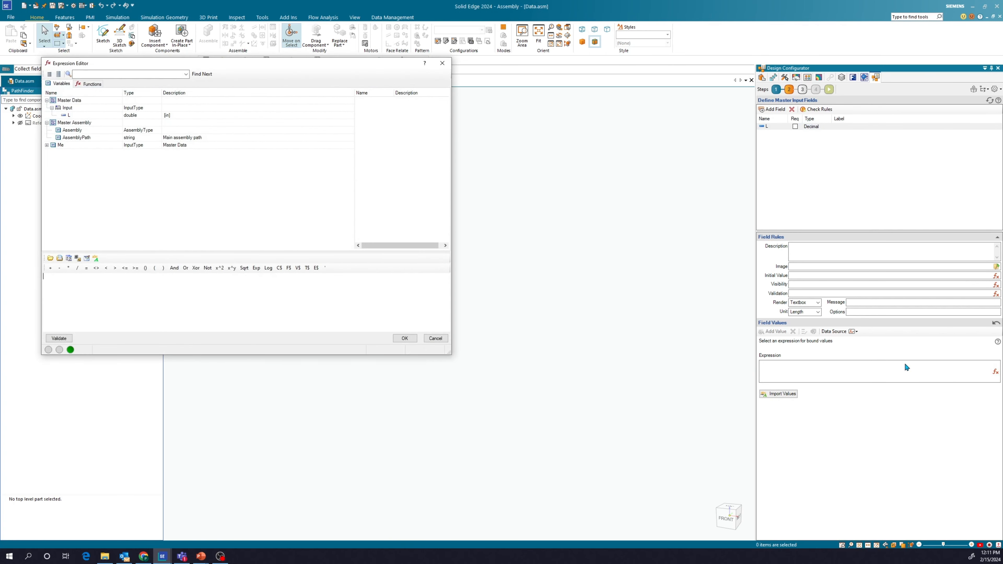
Search the functions for "Integer" and insert the IntegerRange list function into the expression.
click(81, 86)
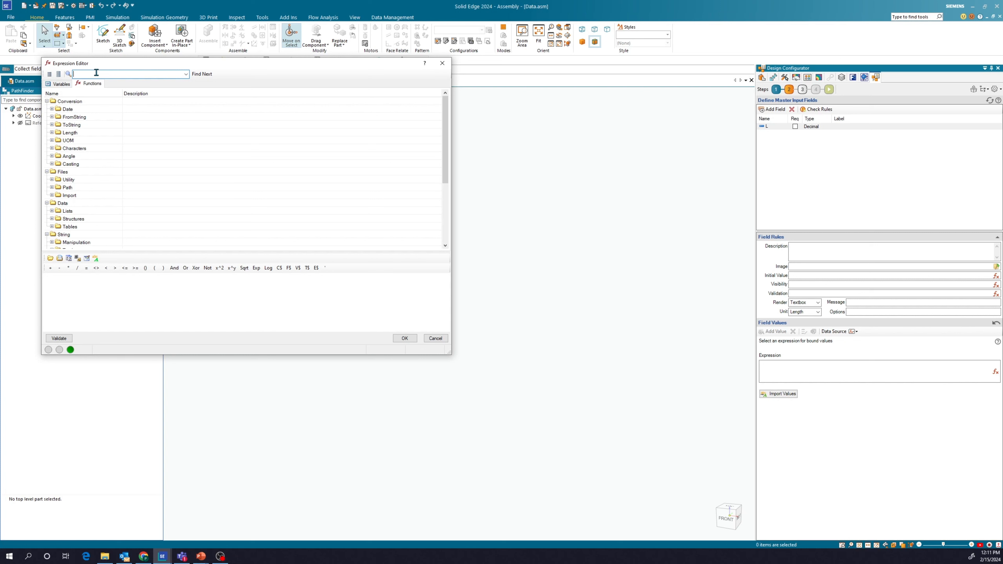
text(Integer)
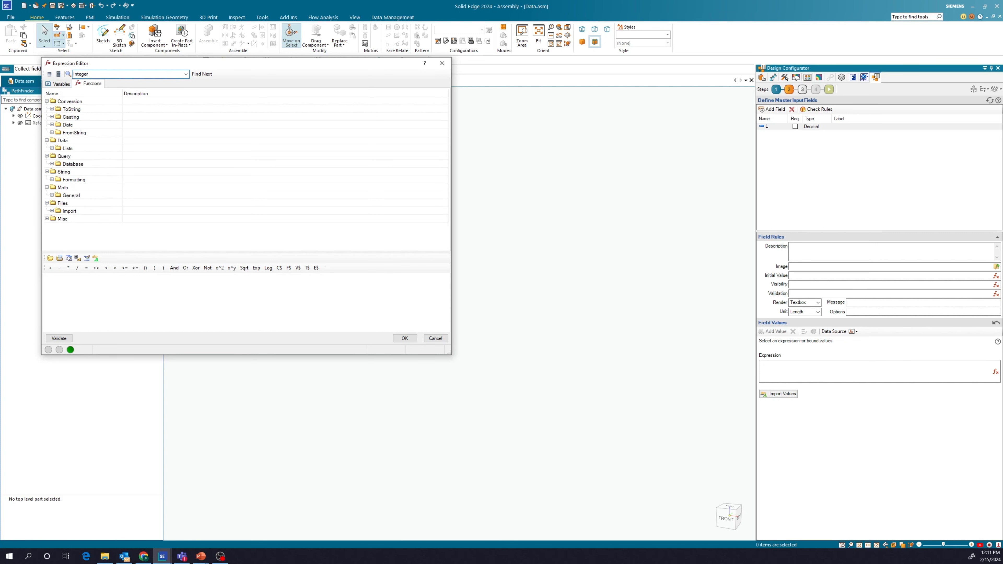
click(51, 148)
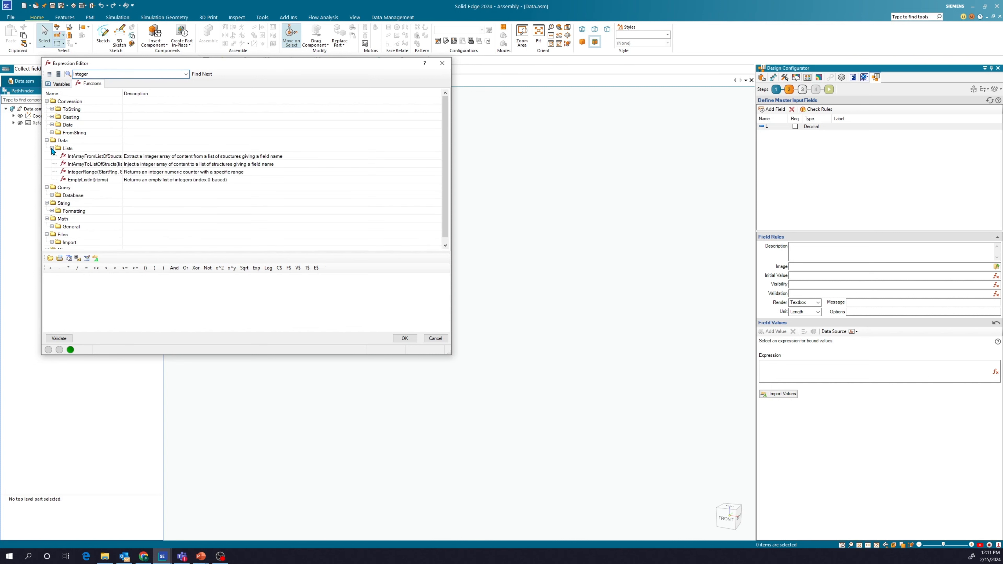
click(99, 174)
double_click(99, 174)
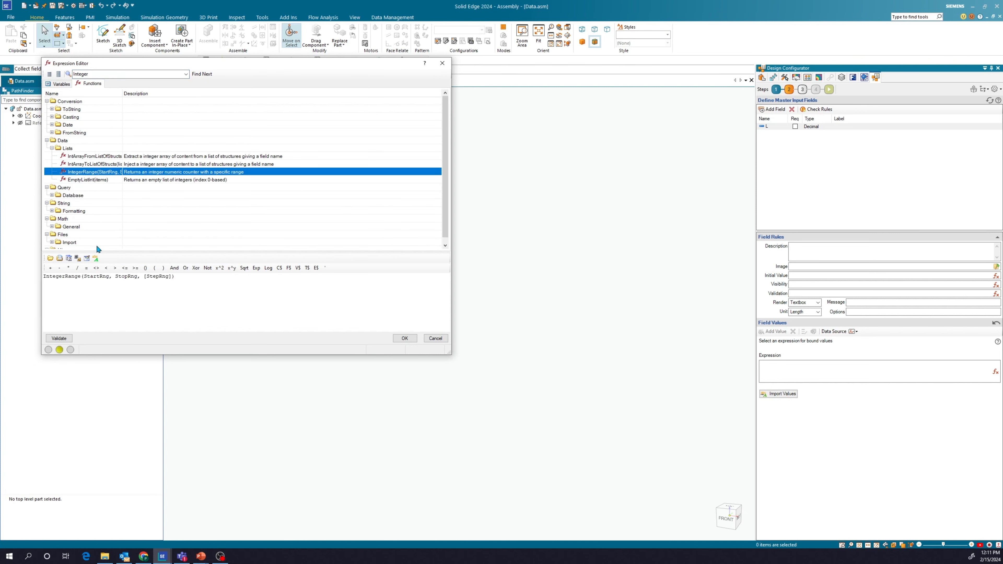
Complete the expression as IntegerRange(1, 10,1), validate it and accept it.
double_click(106, 276)
text(1)
double_click(101, 276)
text(10)
drag(137, 276, 106, 277)
key(Delete)
text(,10))
click(58, 339)
click(412, 339)
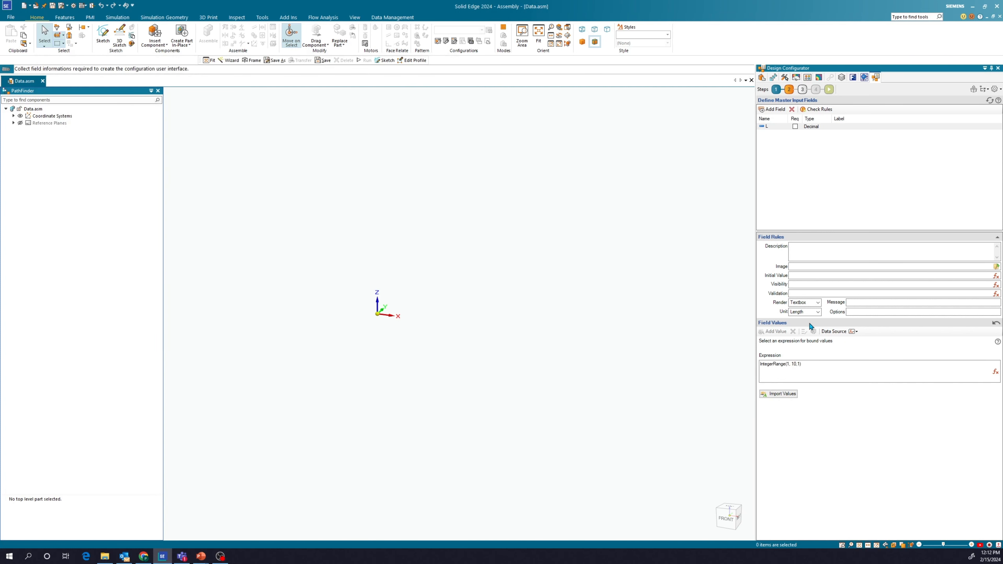
Render the L field as a Dropdown and preview its selectable values in the configuration form.
click(817, 303)
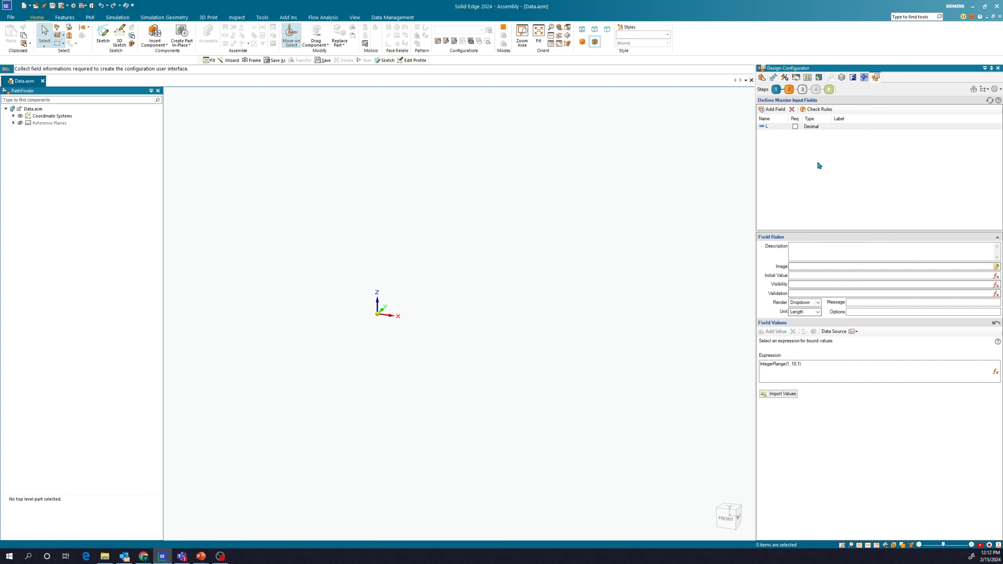
click(829, 90)
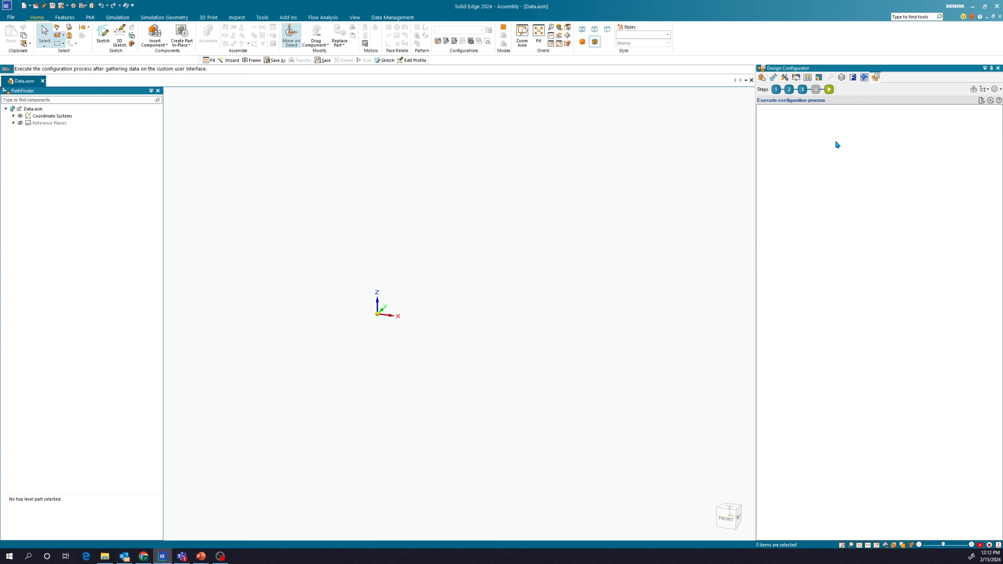
click(833, 130)
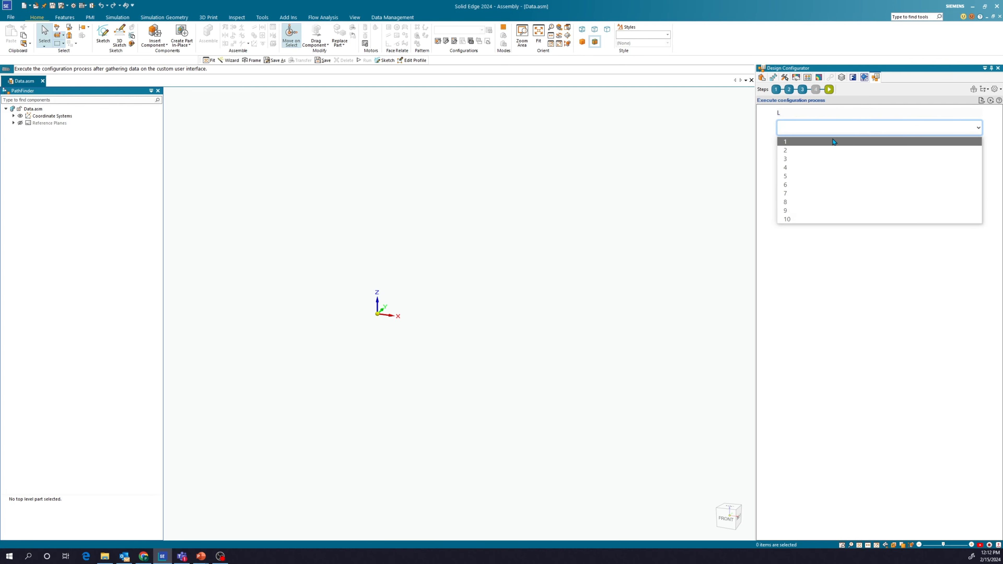
click(822, 273)
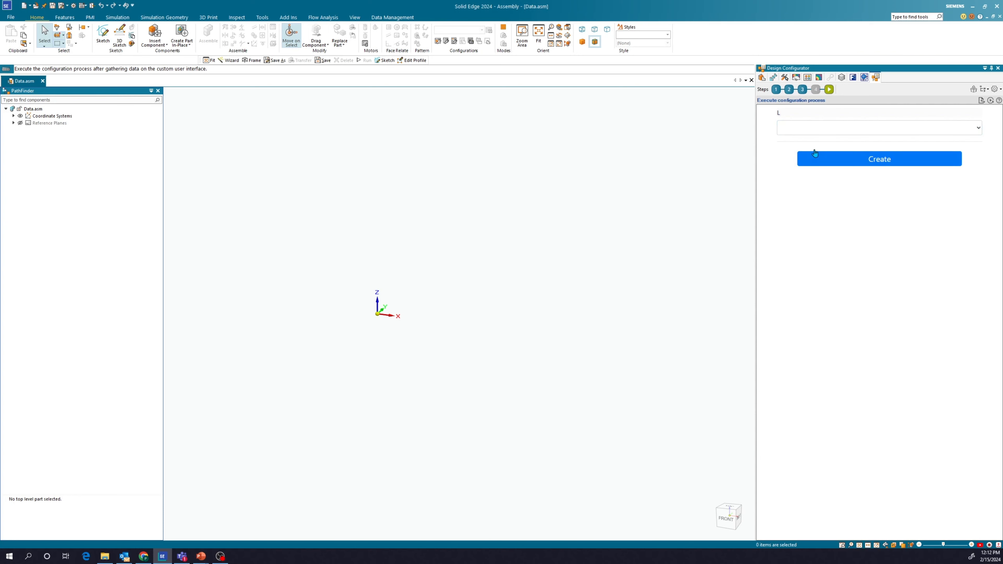
Switch the L field's data source to an external Excel file and choose Values.xlsx.
click(789, 90)
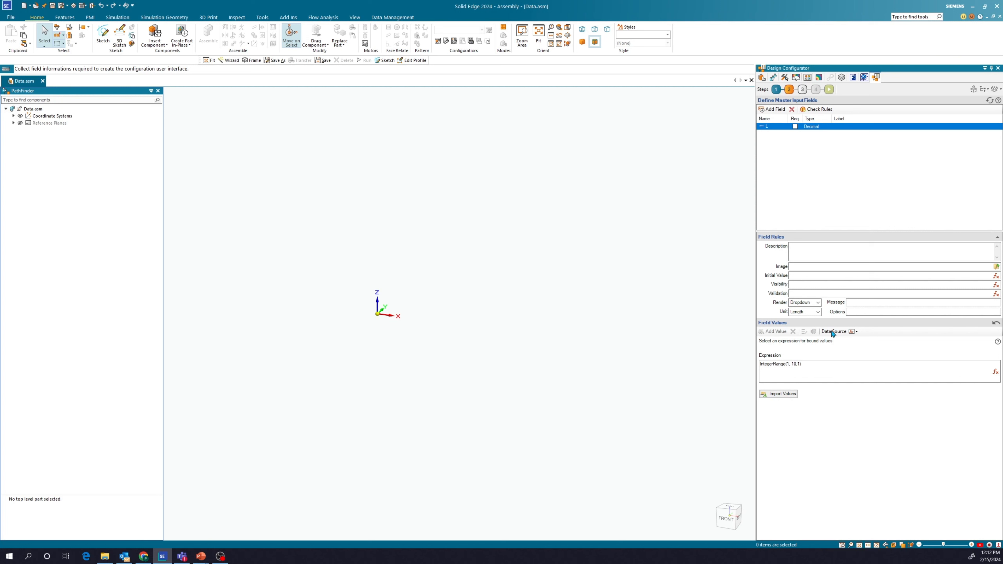
click(854, 332)
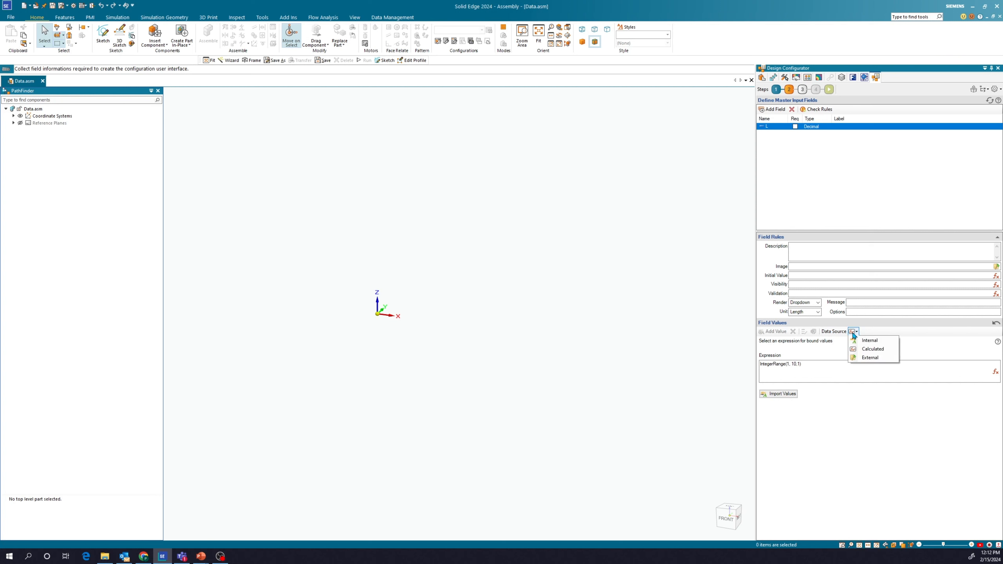
click(865, 357)
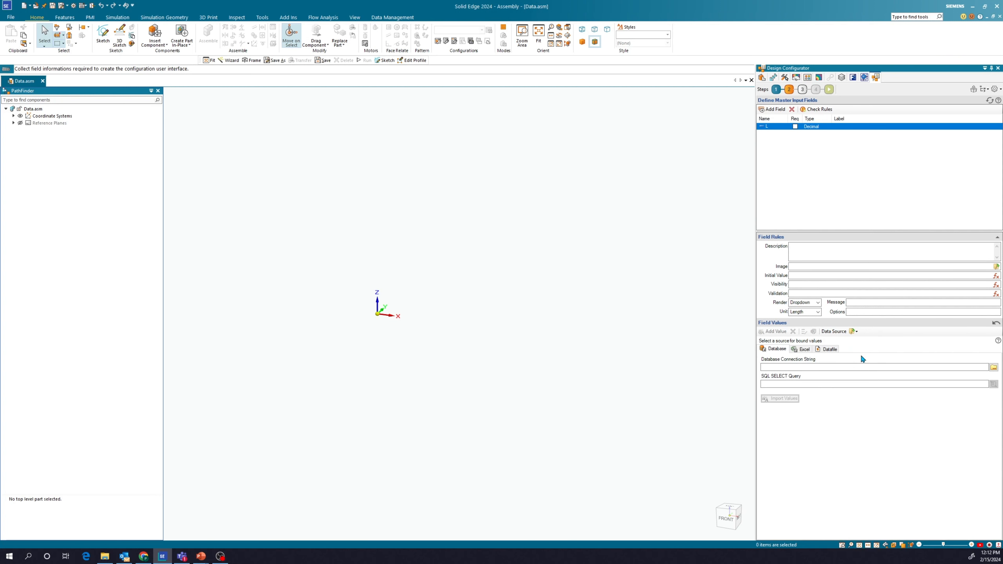
click(805, 350)
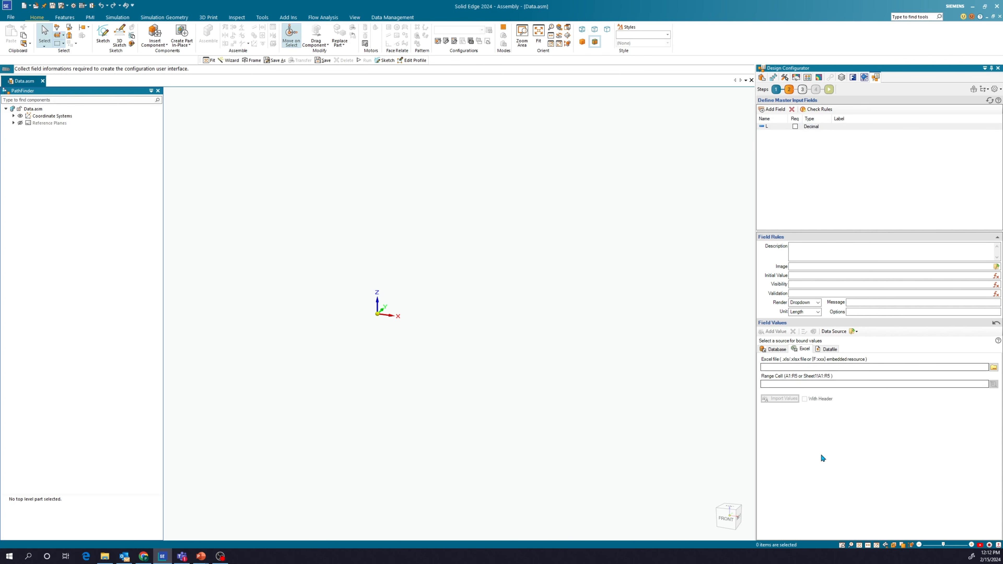
click(993, 367)
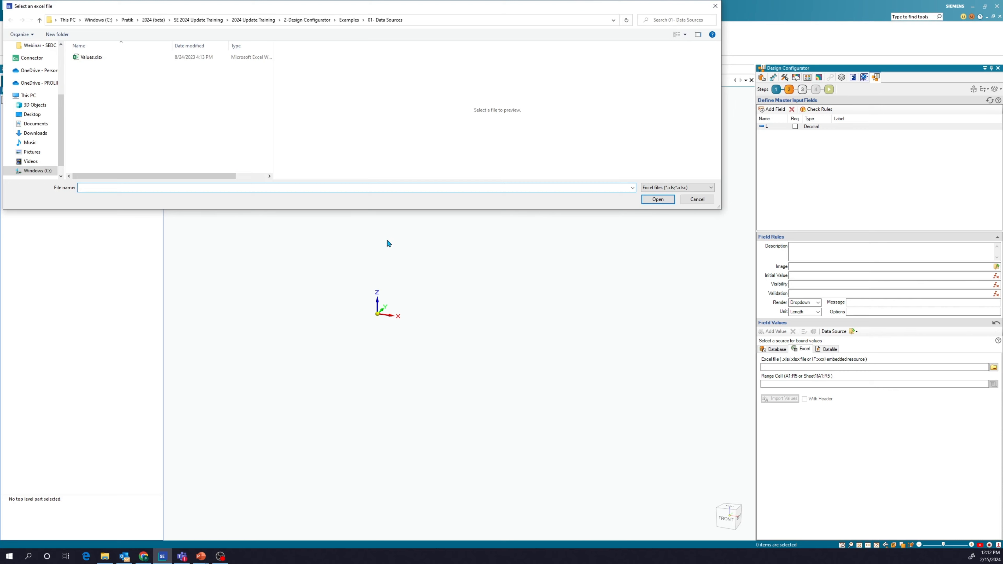
click(98, 60)
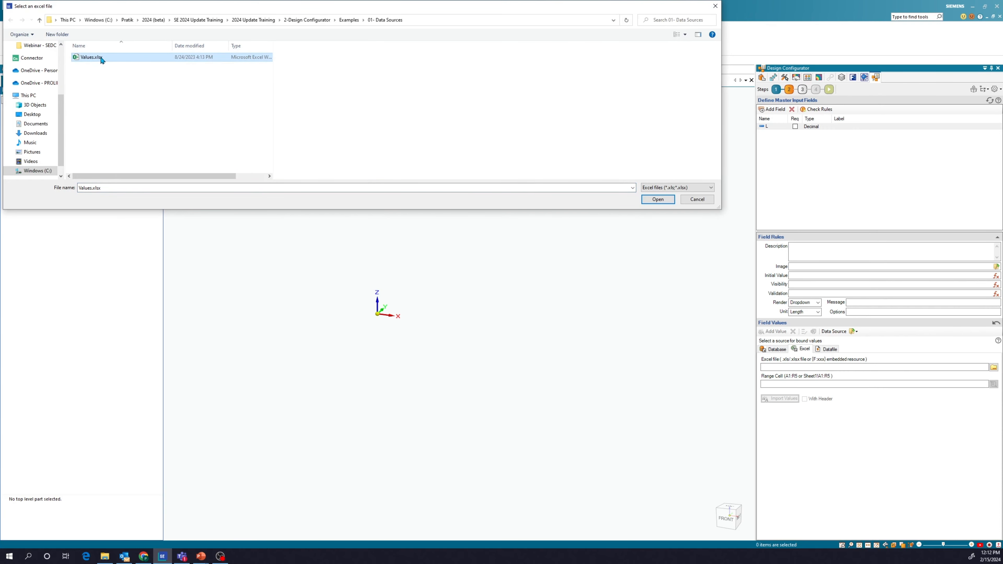
click(657, 200)
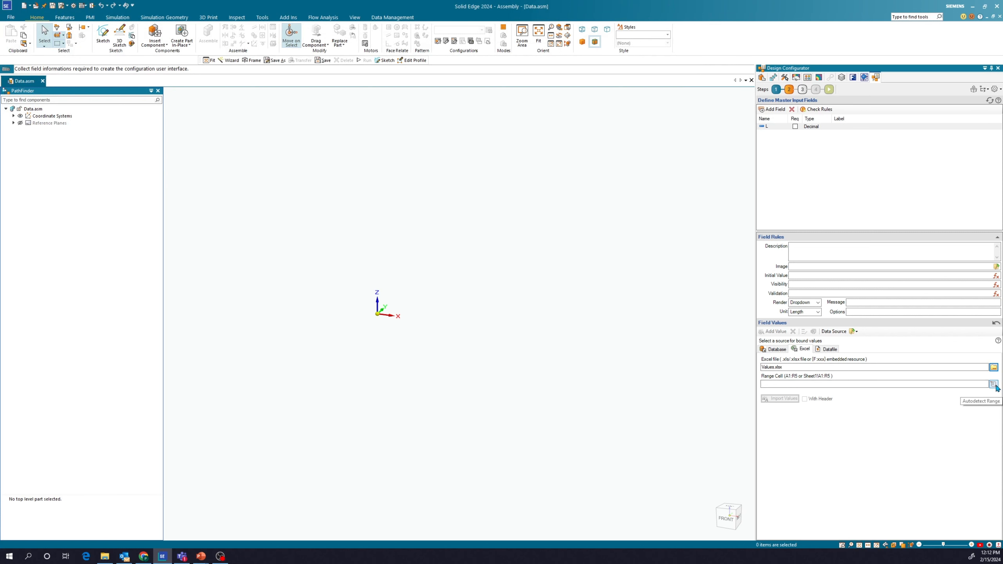
Autodetect the Excel cell range, import its values into the L field and widen the Image column.
click(994, 384)
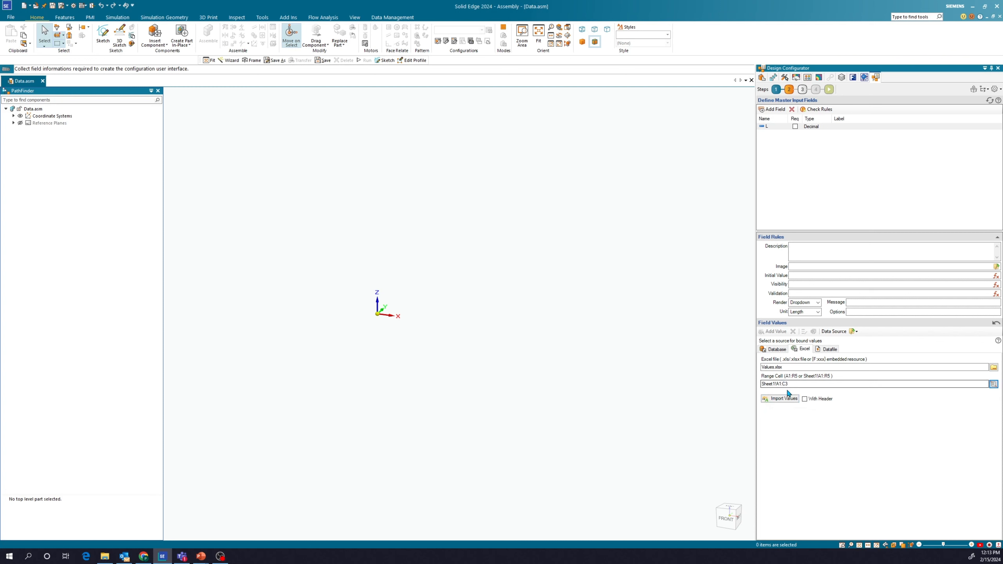
click(784, 399)
key(Return)
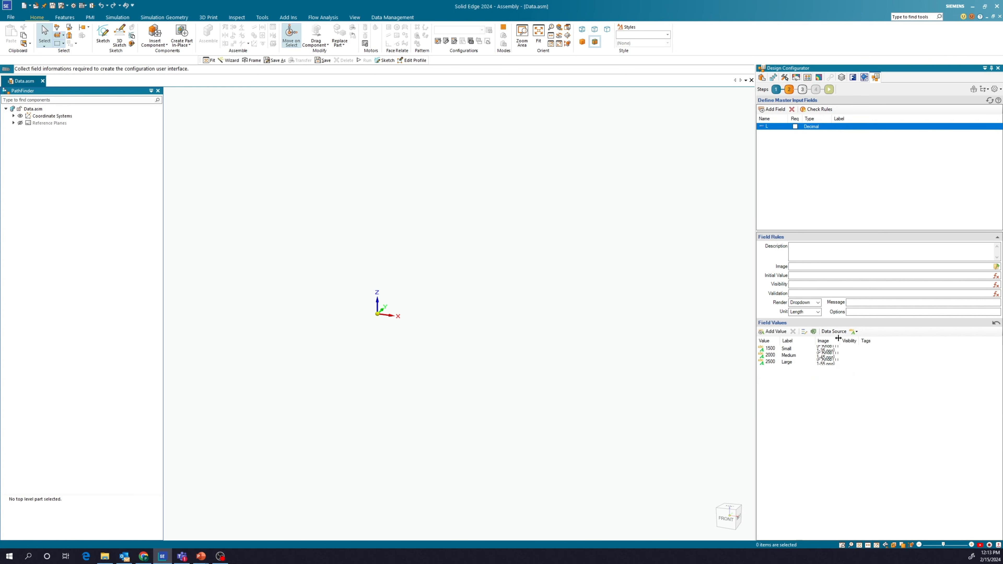
drag(839, 339, 864, 343)
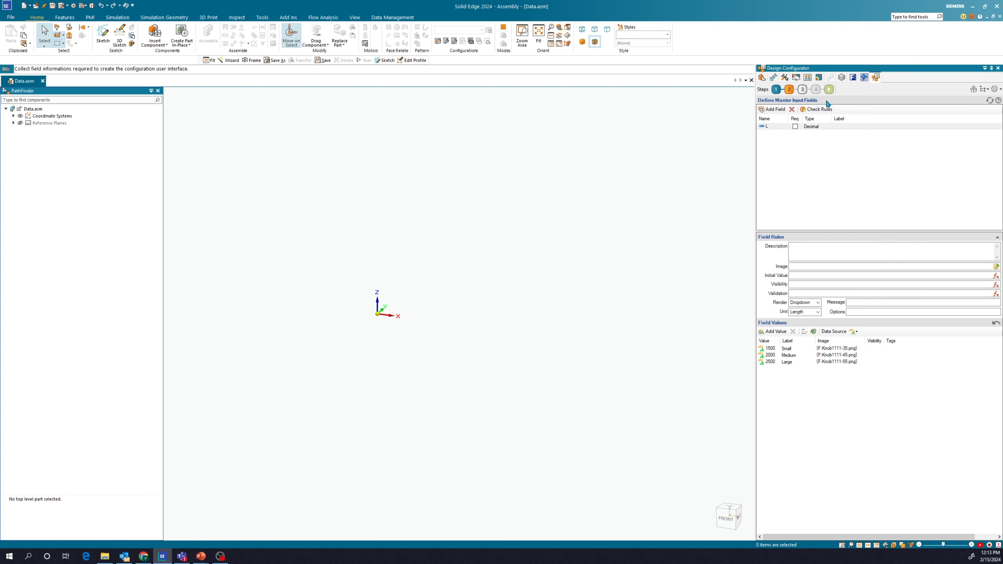
Render the L field as Radios and preview the image options in the configuration form.
click(817, 302)
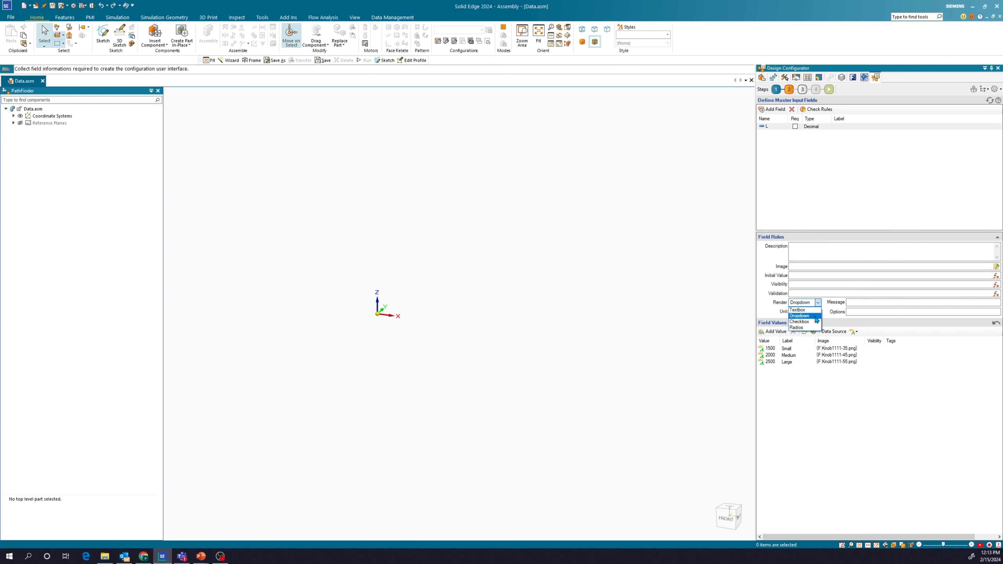
click(806, 327)
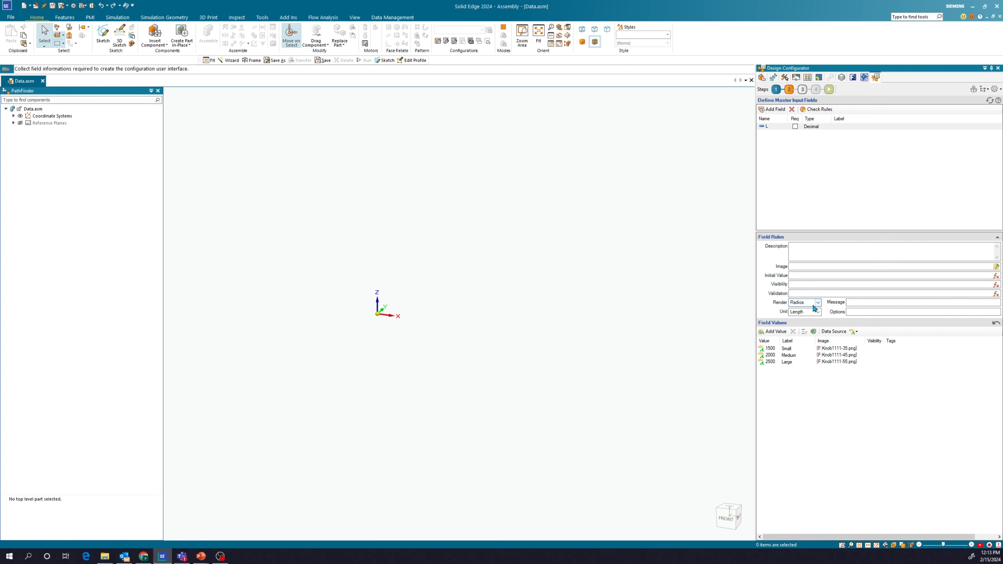
click(828, 91)
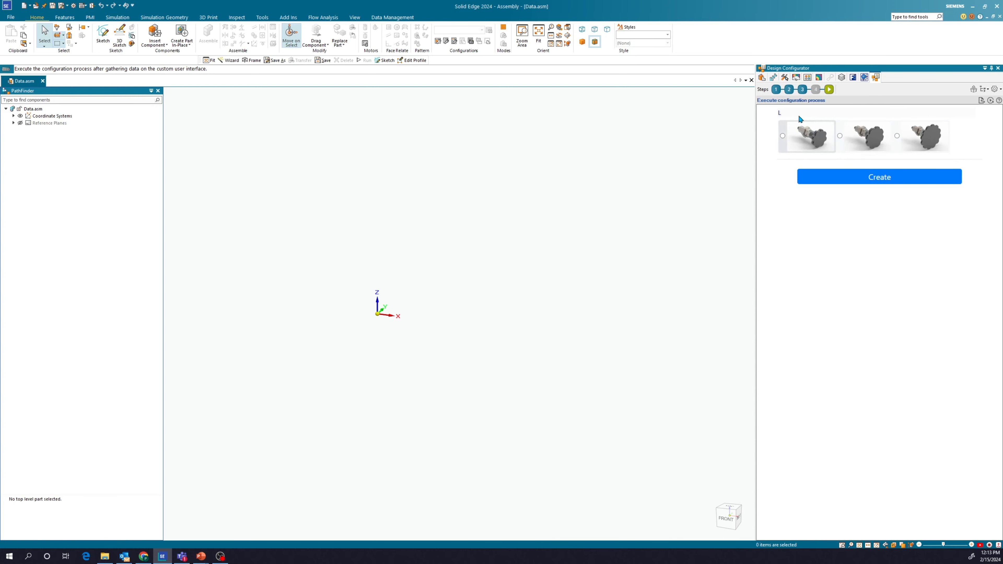
Switch the L field's data source to an external text datafile and choose FieldValues.txt.
click(789, 89)
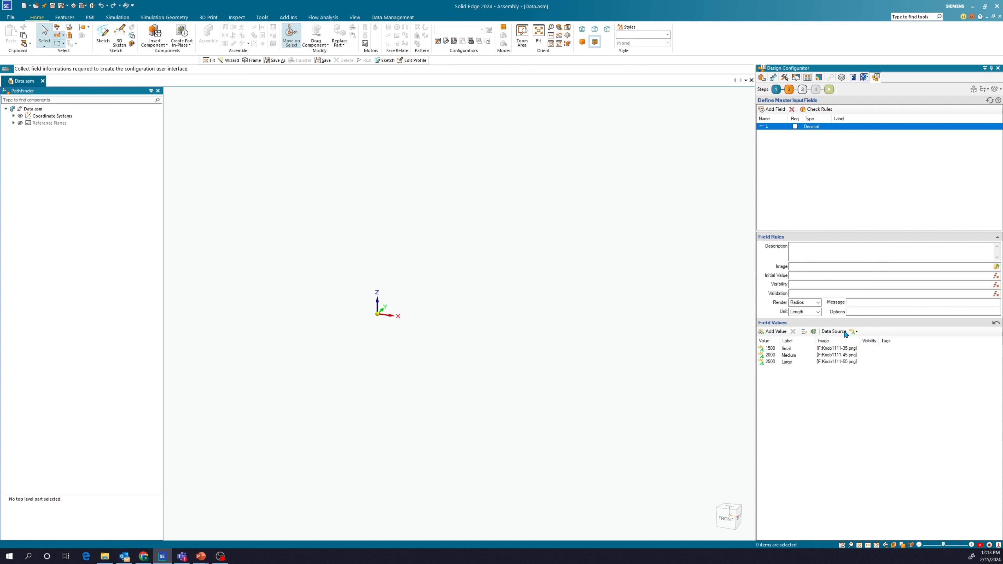
click(854, 332)
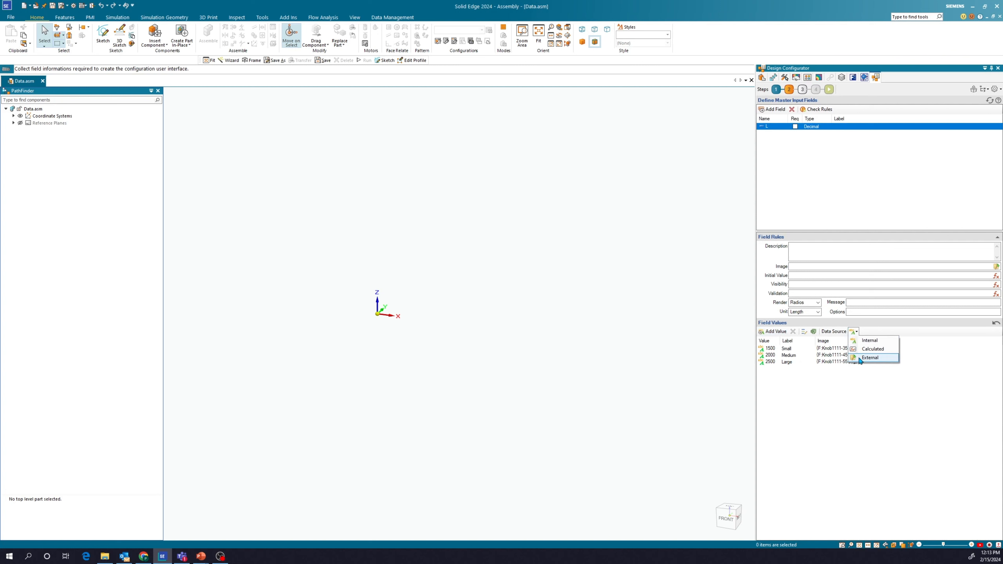
click(865, 357)
click(829, 349)
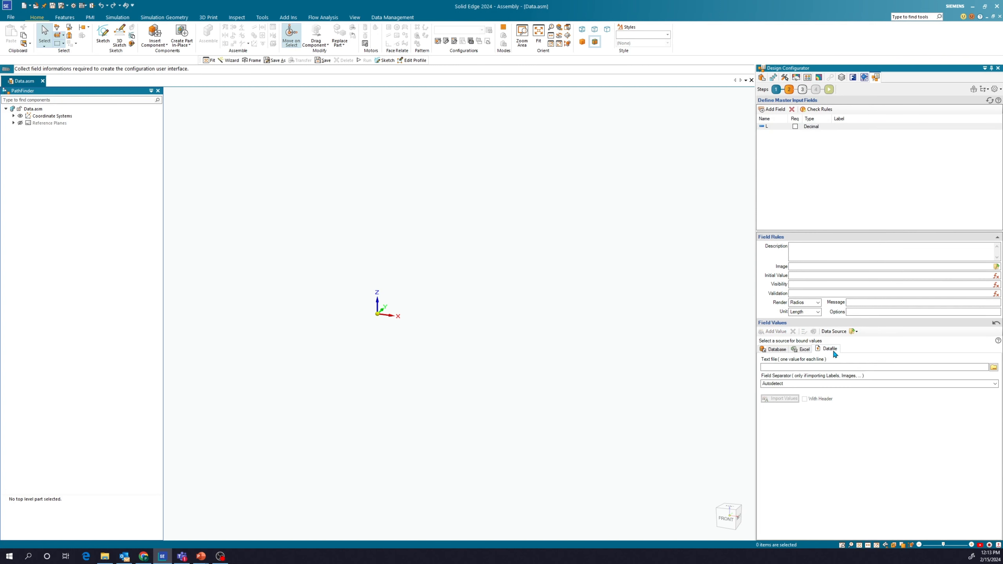
click(993, 367)
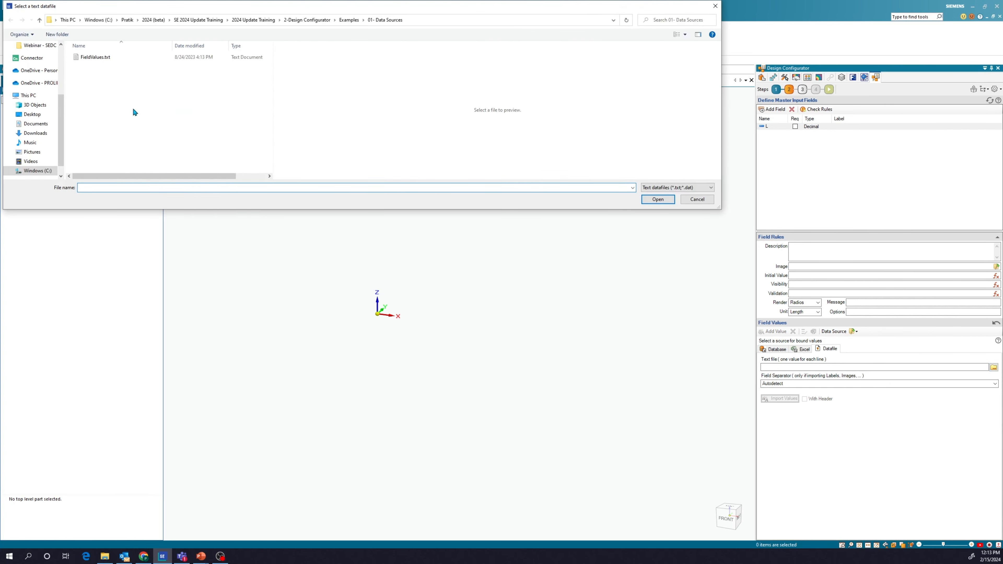
click(116, 60)
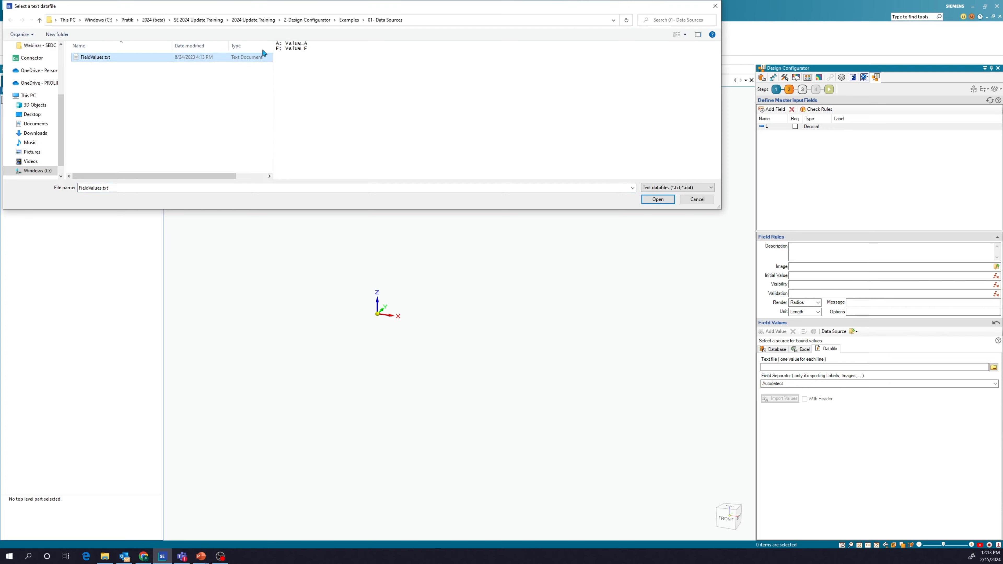
key(ctrl)
key(ctrl)
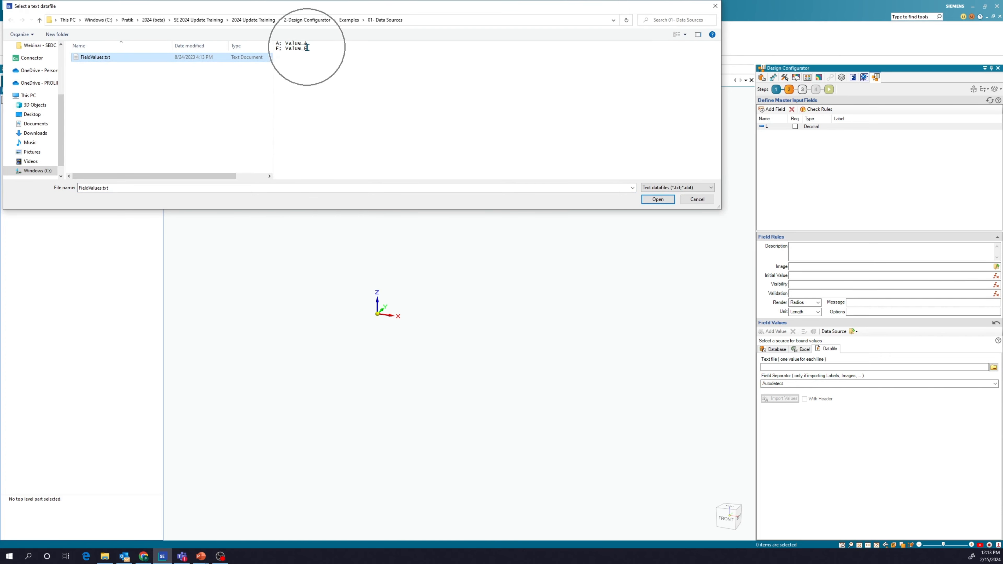
click(666, 203)
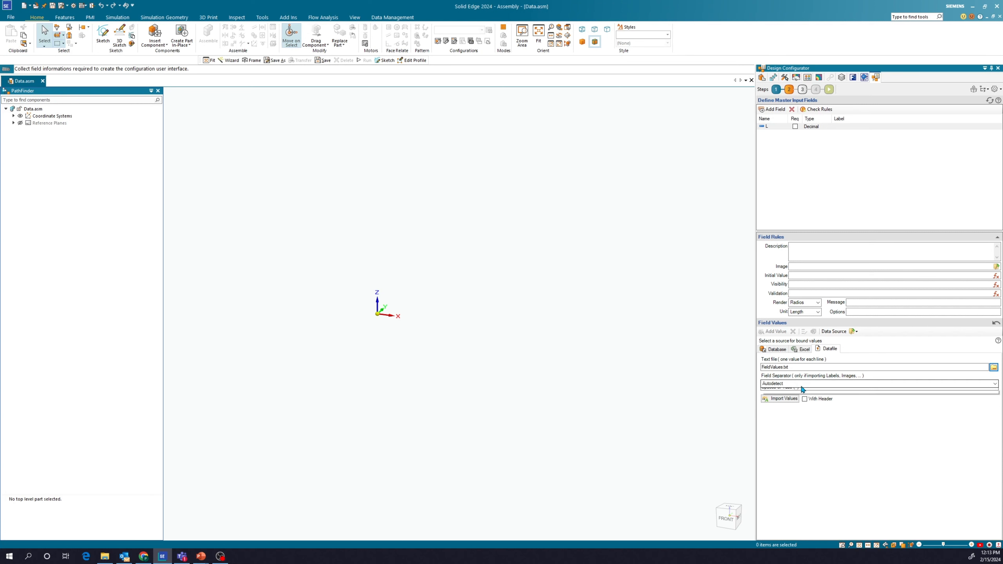
Import the text file's values with the Semicolon separator, overwriting the current ones, and preview the radio options in the configuration form.
click(801, 384)
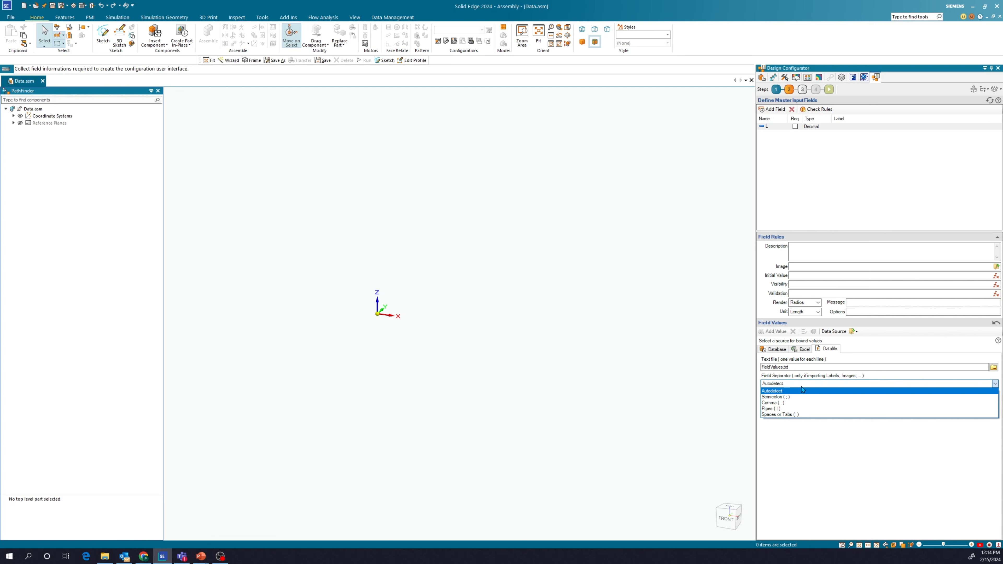
click(803, 397)
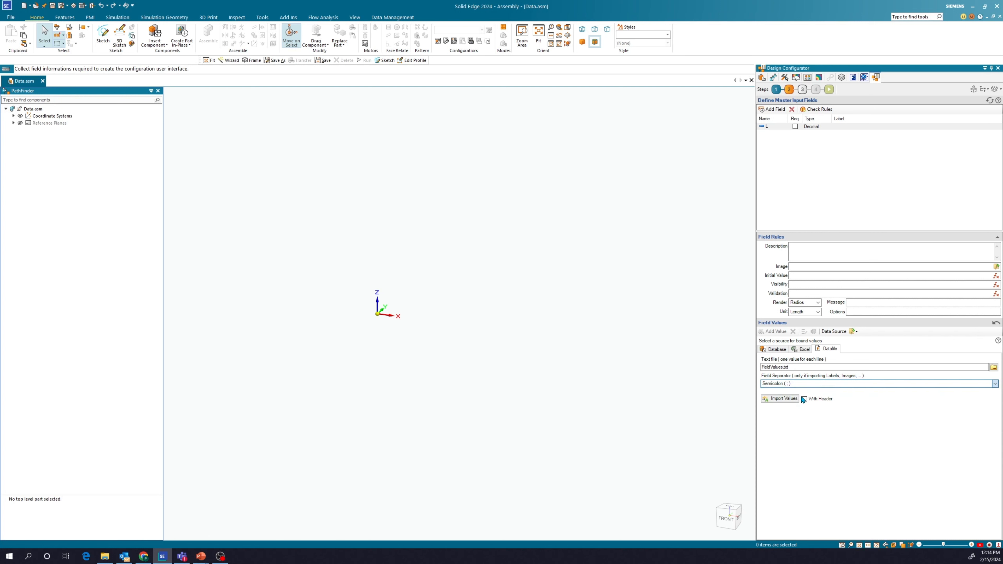
click(787, 398)
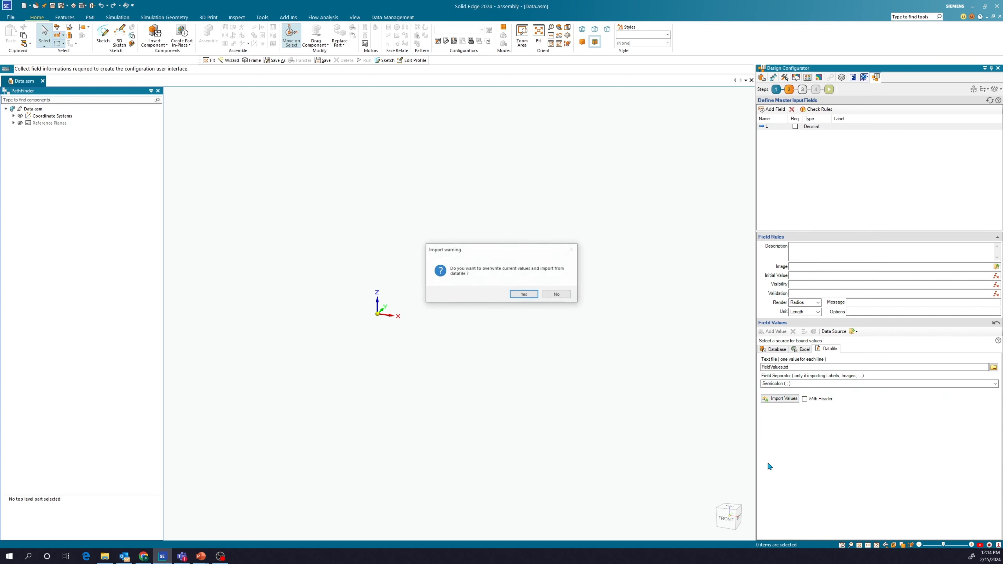
click(527, 294)
click(794, 357)
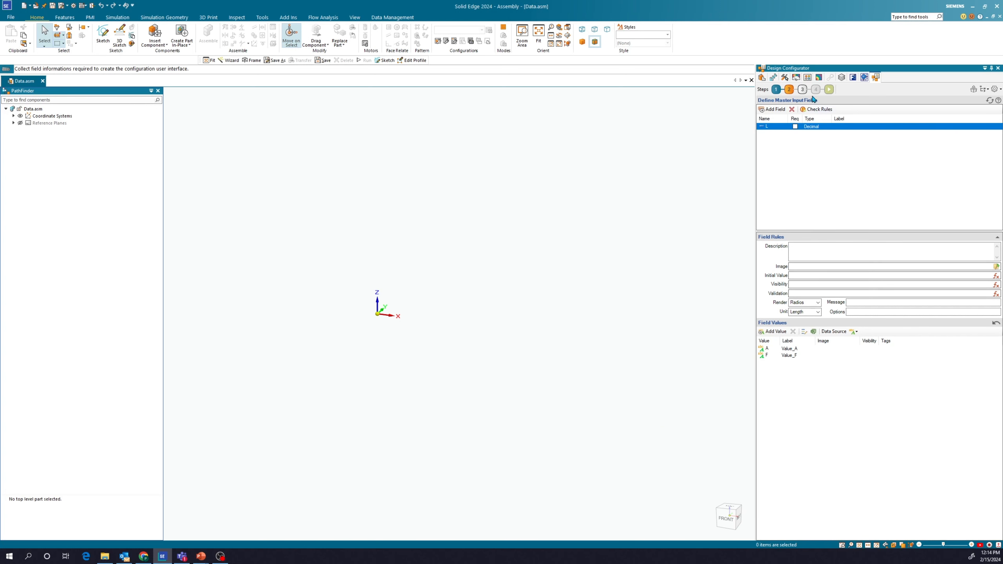
click(829, 90)
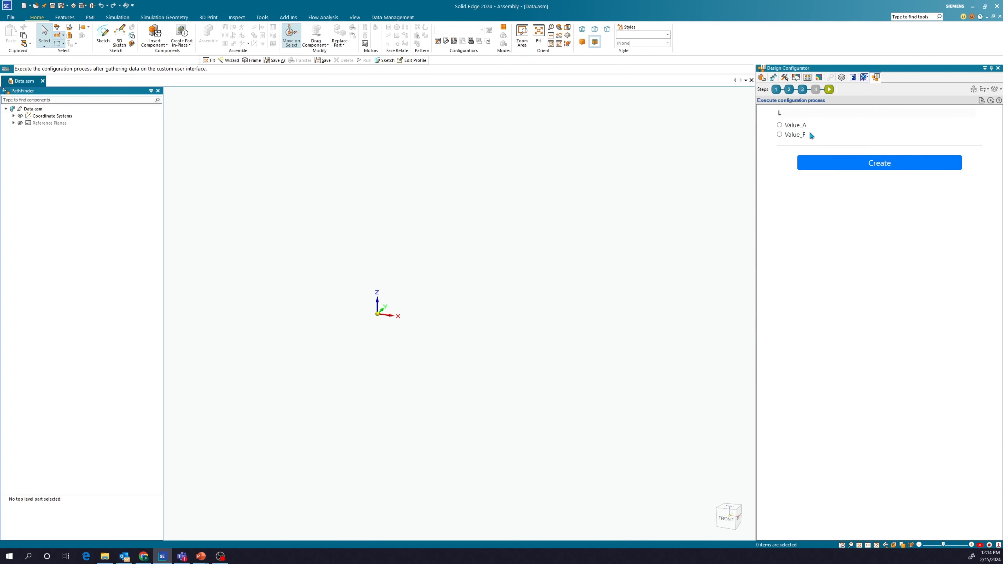
click(789, 89)
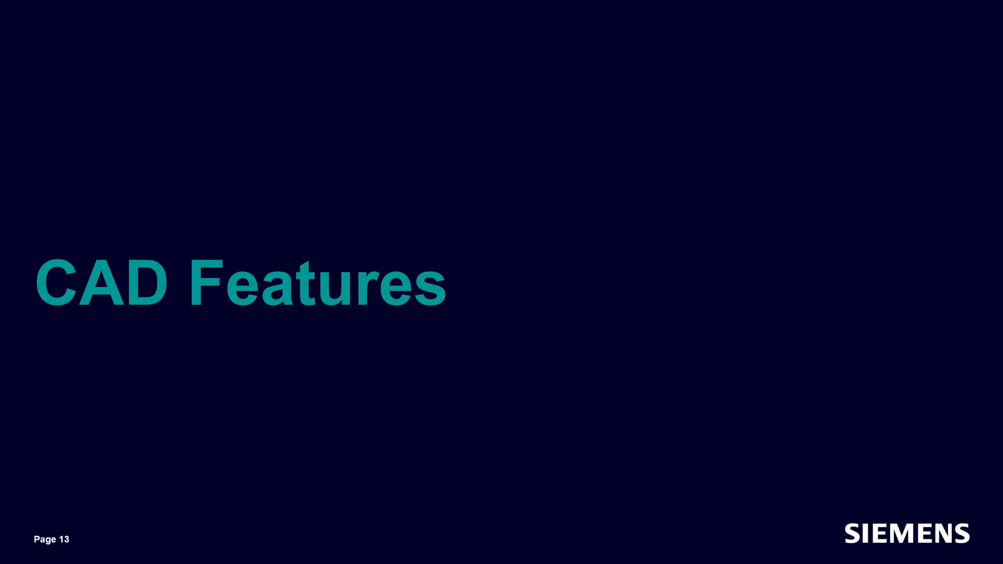
click(931, 310)
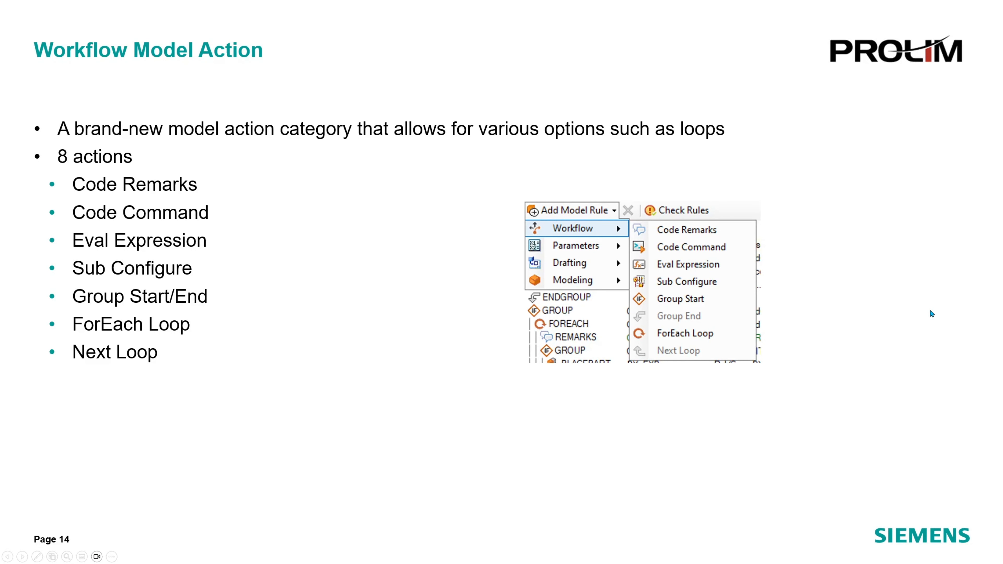
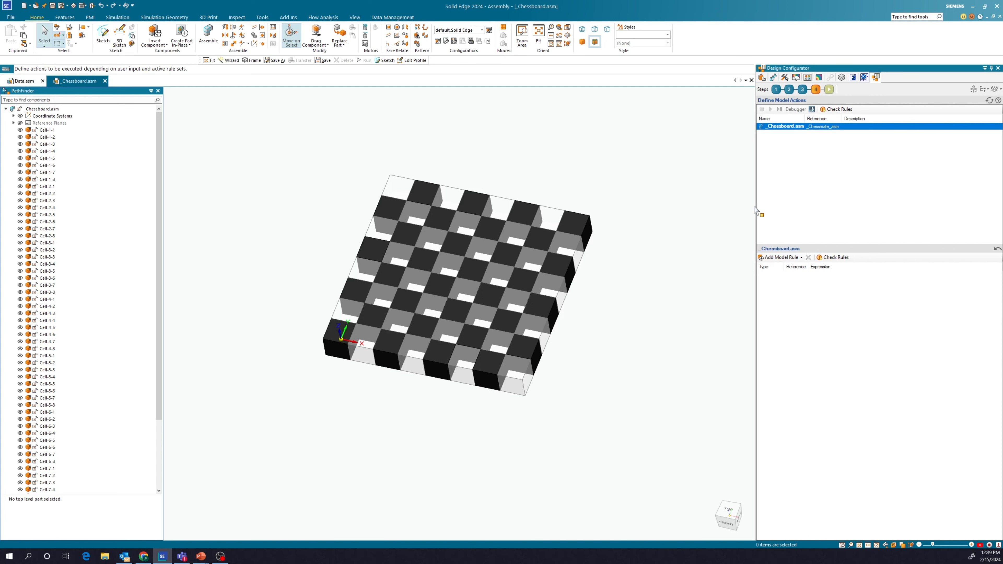
Add a Code Remarks workflow rule to _Chessboard.asm with the expression "Mount block over the selection".
click(782, 258)
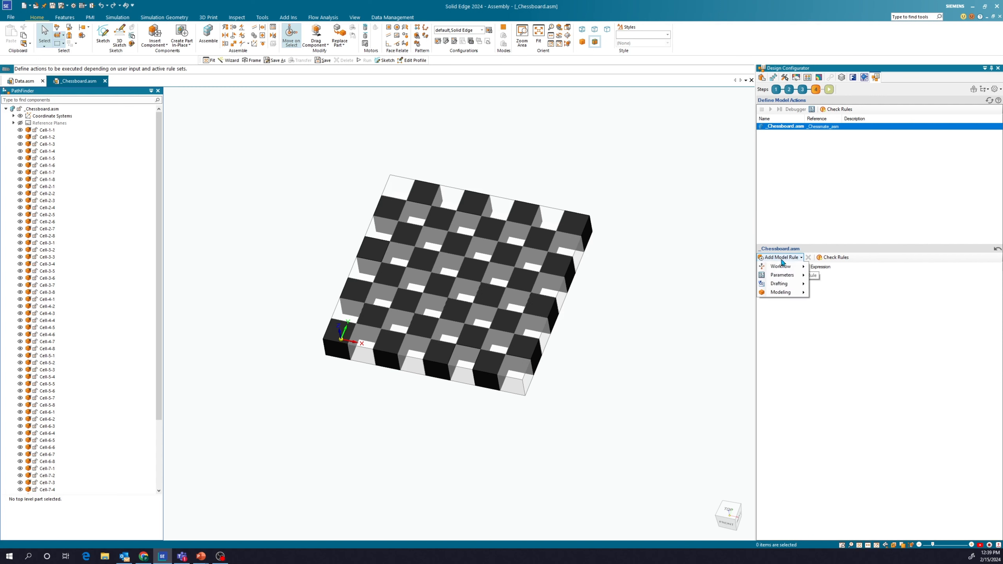
mouse_move(784, 267)
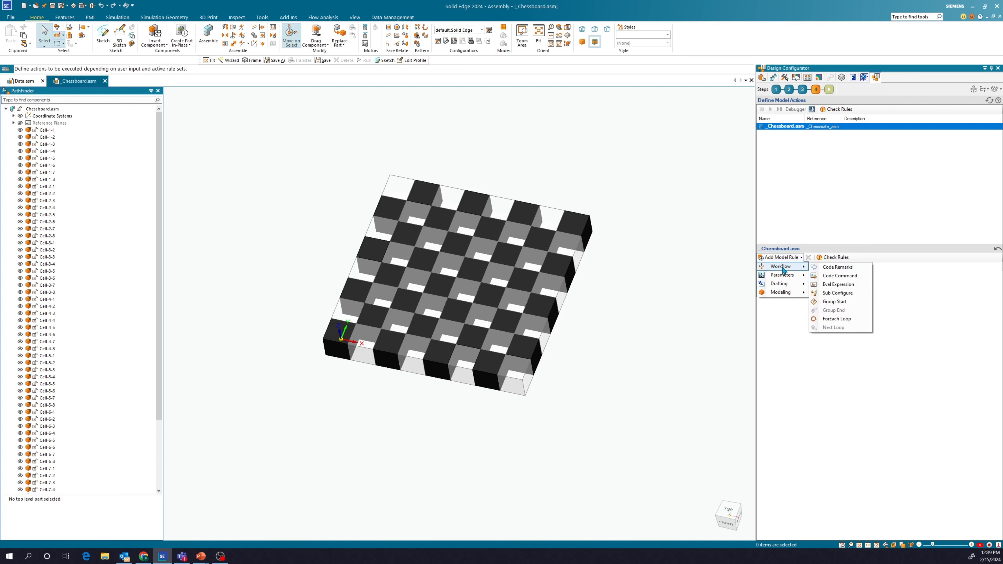
click(837, 268)
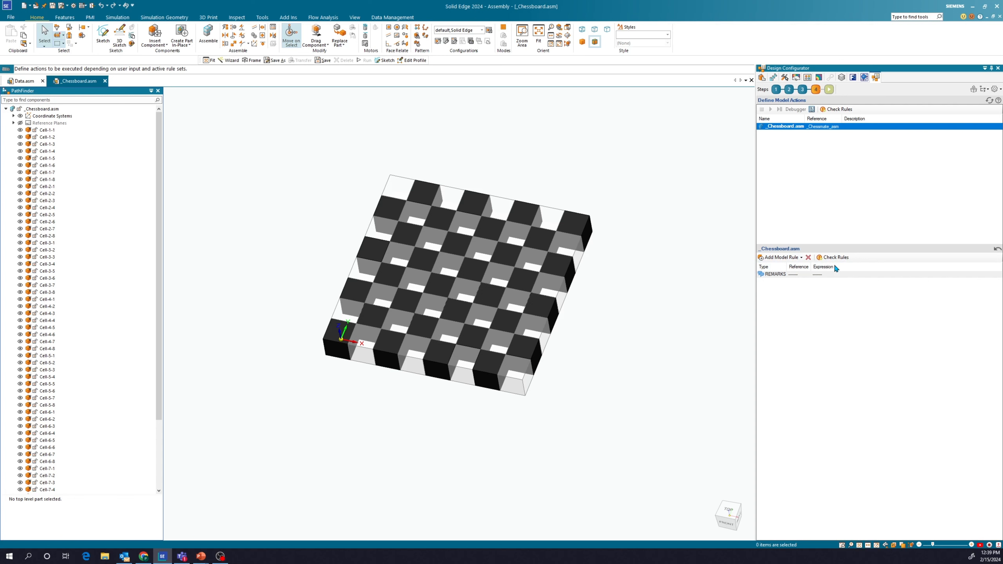
click(797, 274)
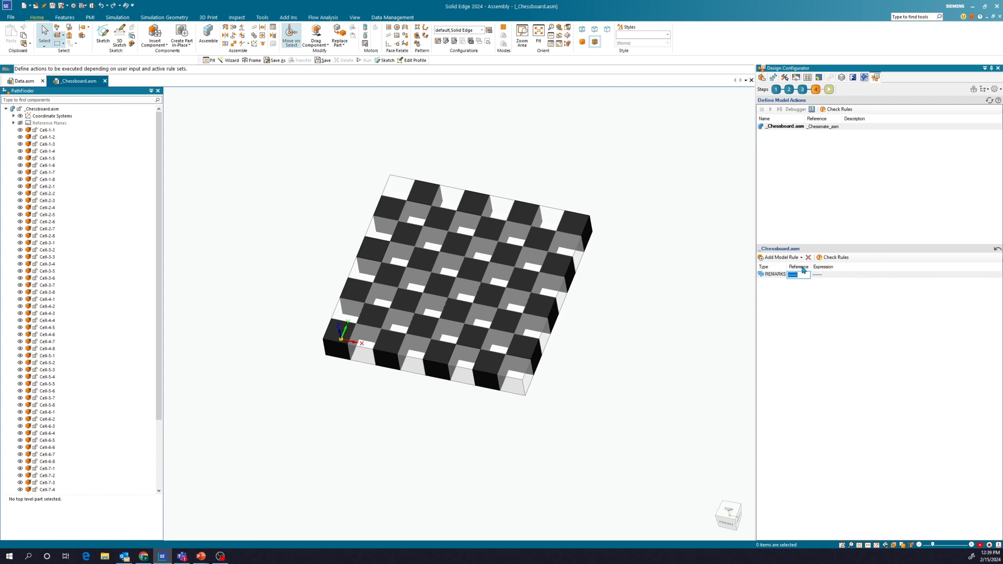
click(828, 274)
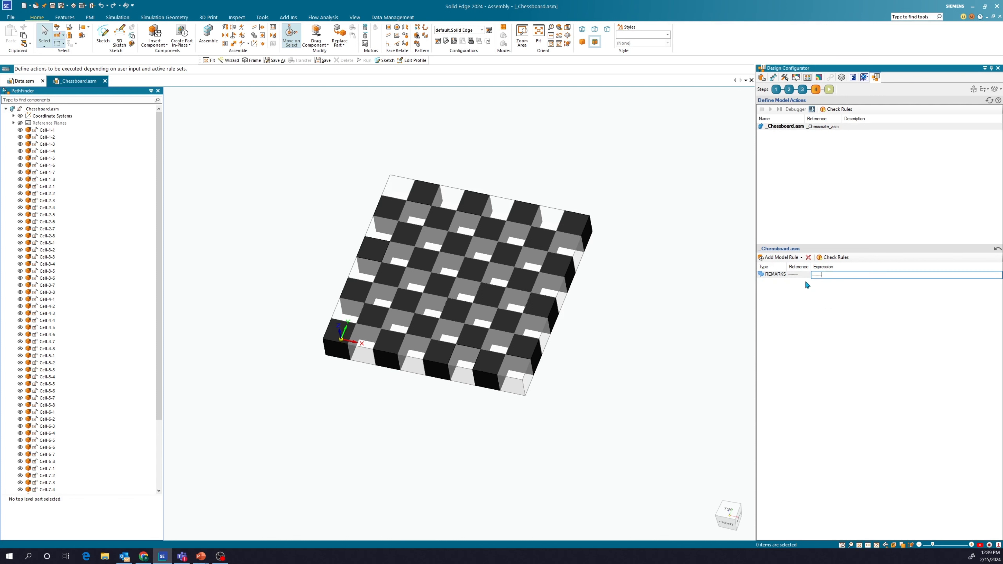
click(801, 274)
click(827, 275)
text(Mount block over the selection)
click(863, 321)
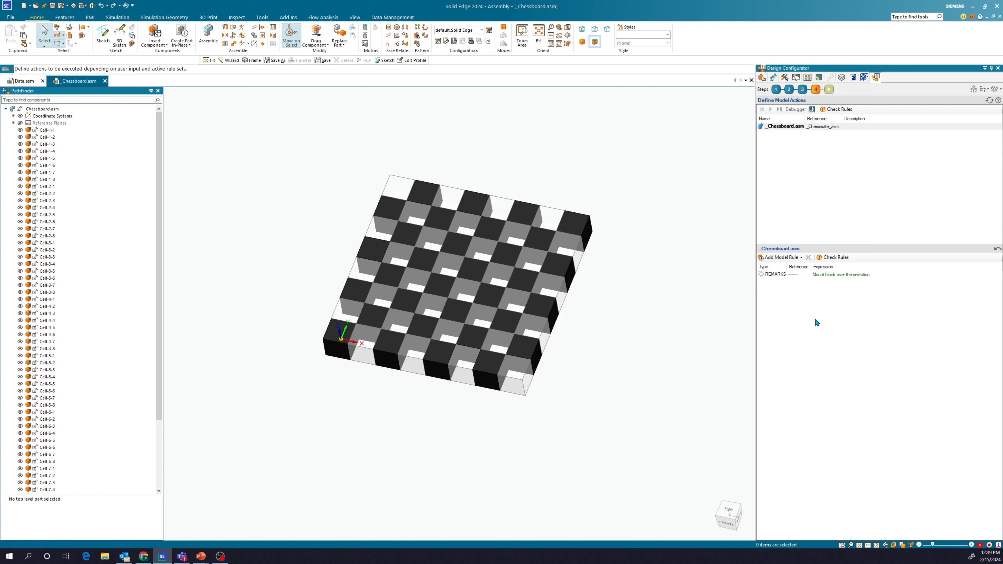
Add a Code Command workflow rule and move it above the remarks rule.
click(794, 257)
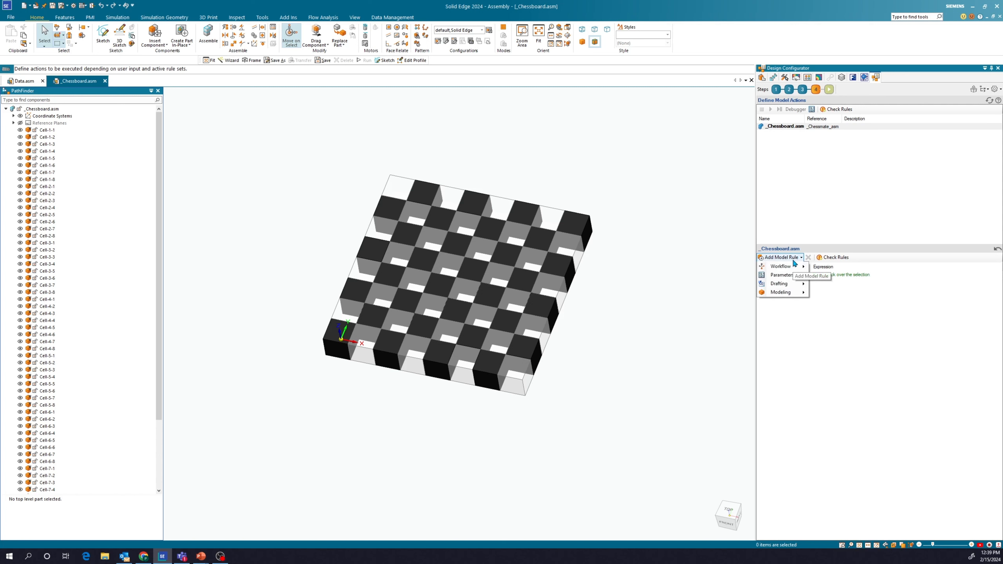
mouse_move(795, 267)
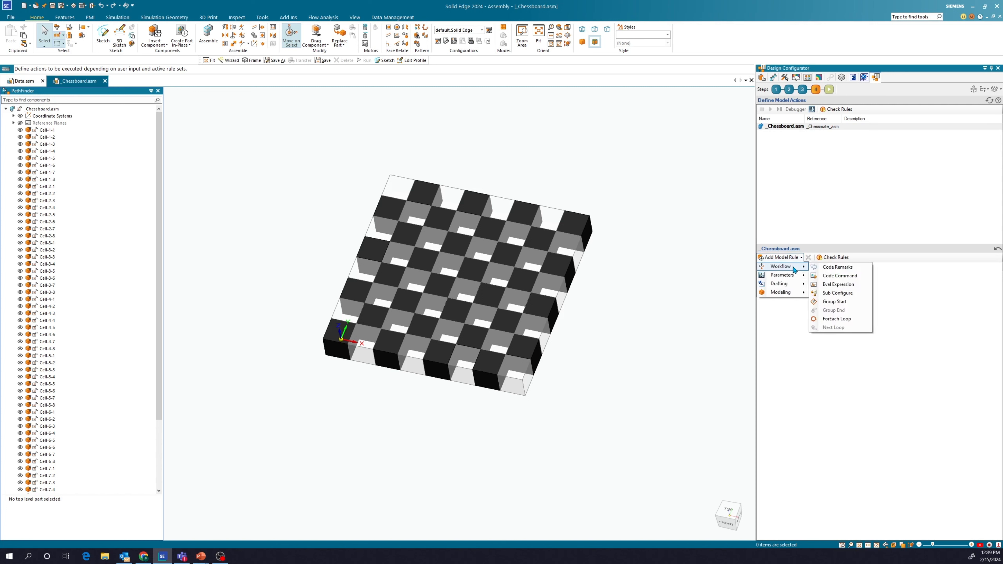
click(826, 276)
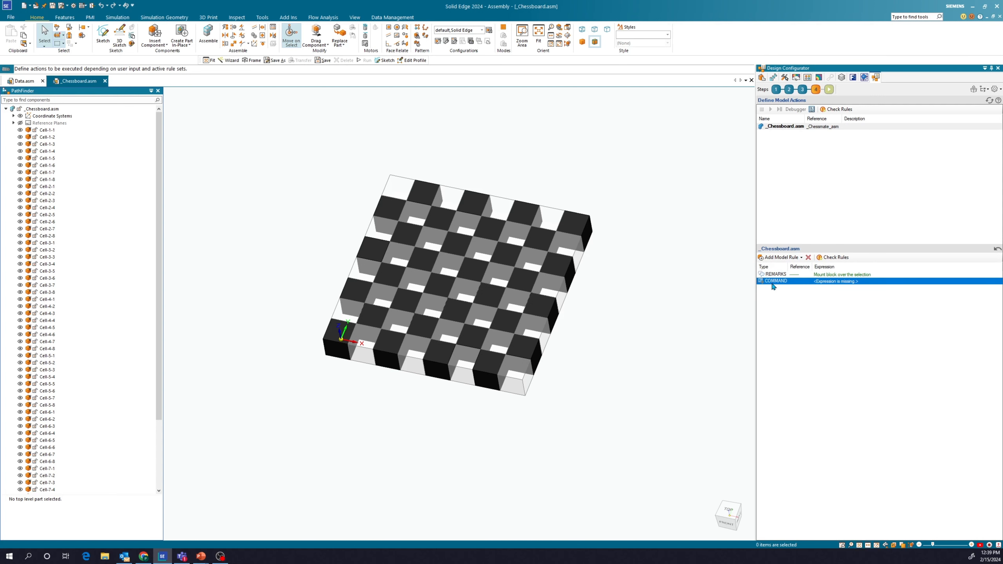
click(777, 301)
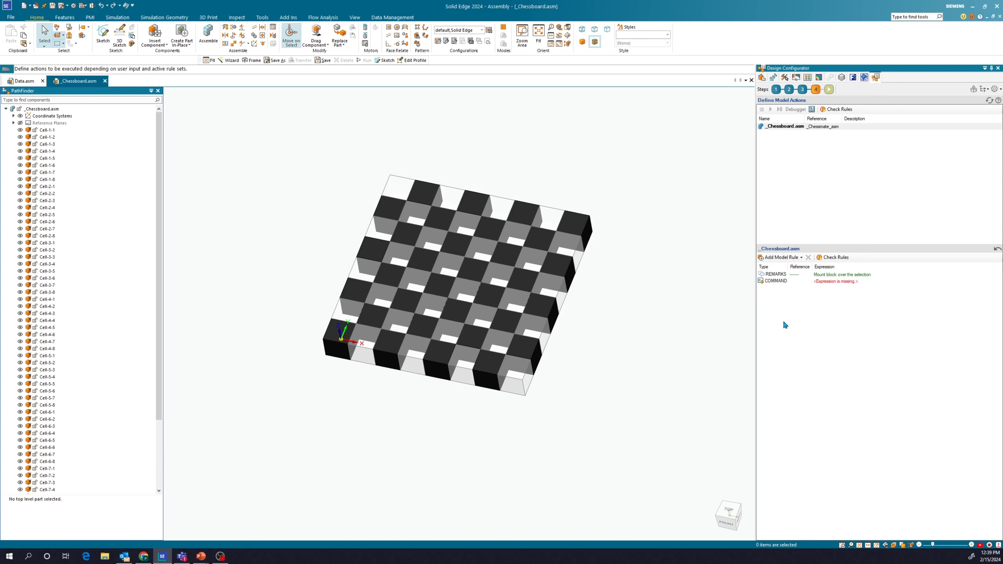
click(776, 282)
drag(781, 285, 782, 276)
Set the command rule's reference to EXIT_FAIL and its expression to "At least one block must be selected".
click(796, 274)
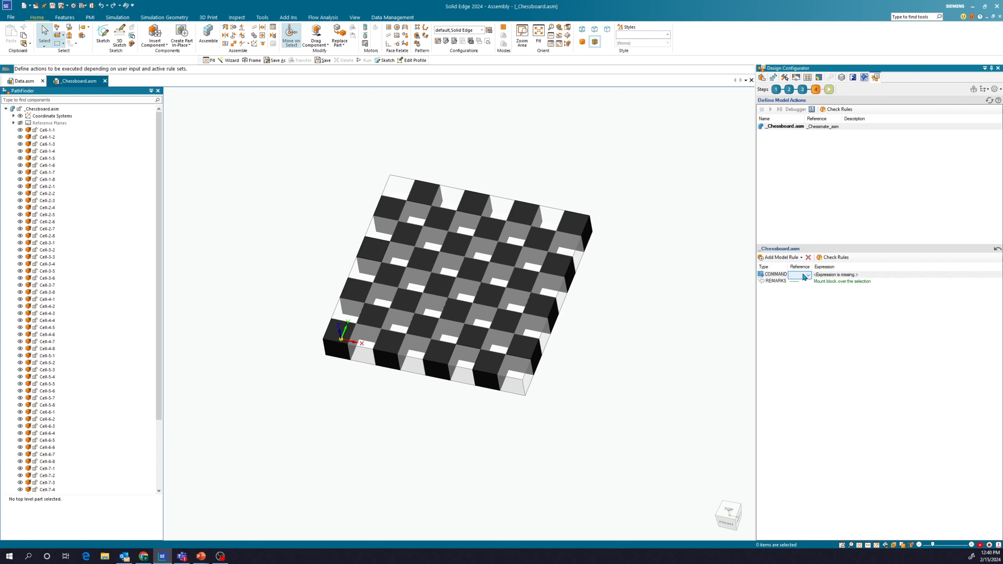
click(803, 274)
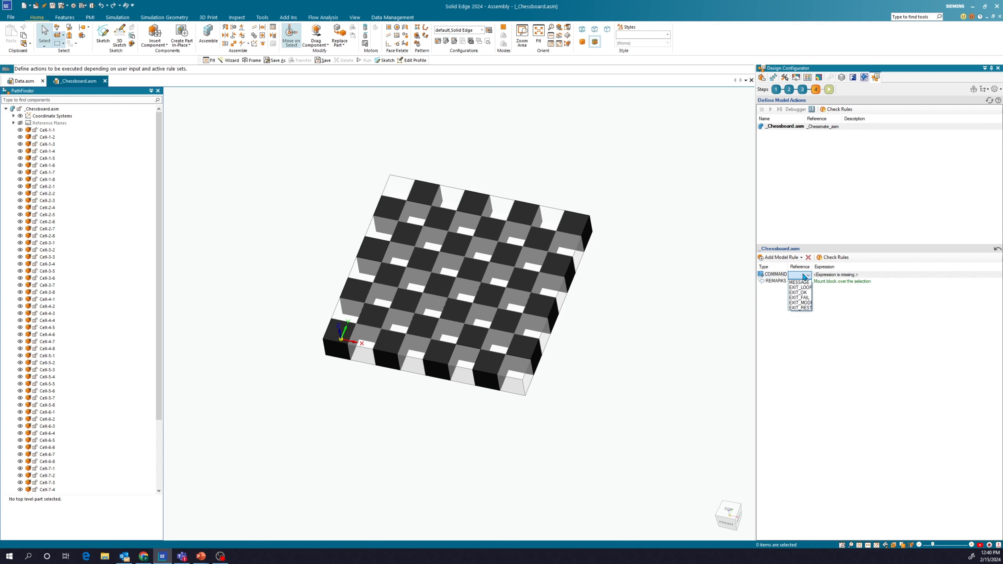
click(799, 298)
click(836, 273)
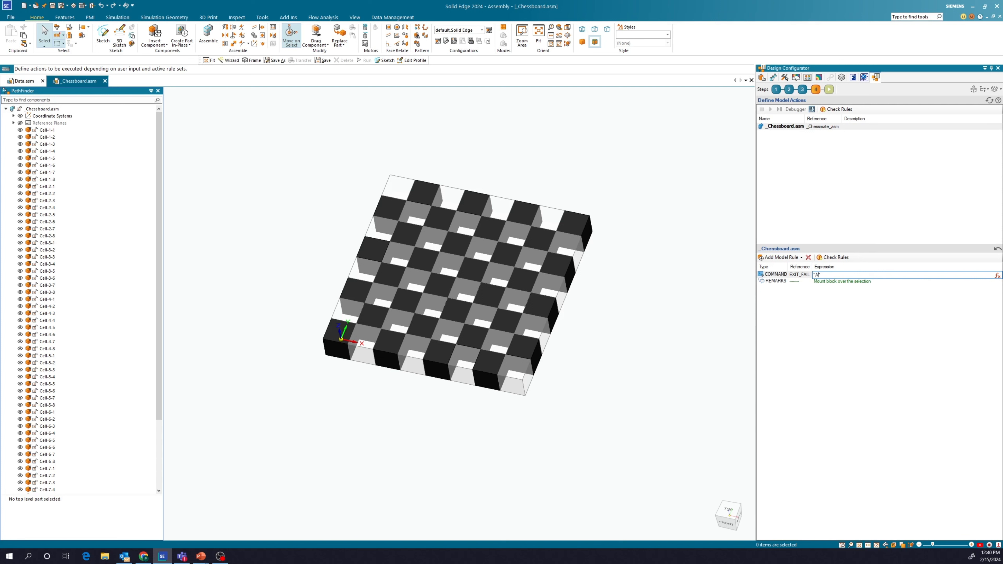
text("At least one block must be selected)
click(839, 318)
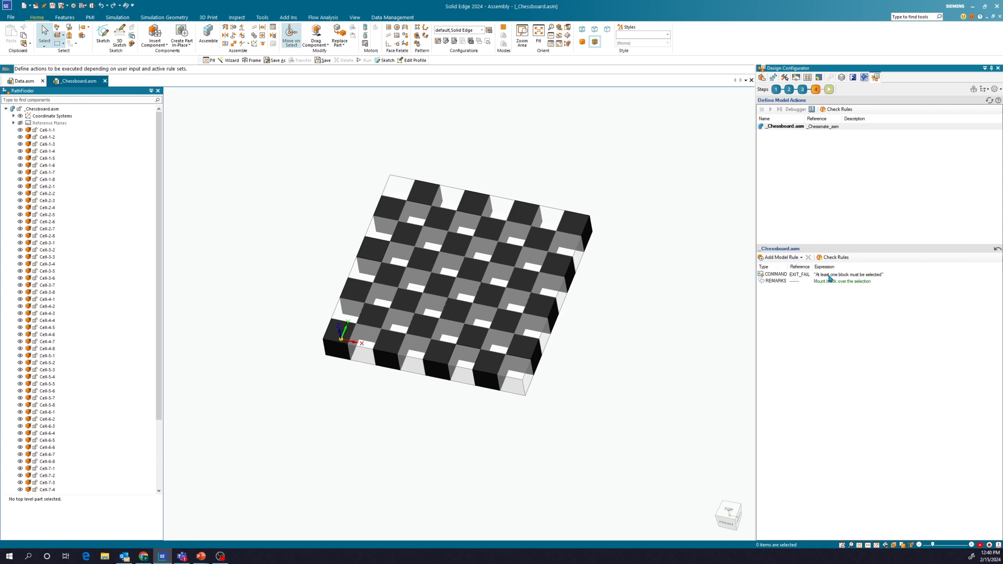
Add a Group Start workflow rule and move it above the EXIT_FAIL command as the first rule.
click(782, 258)
mouse_move(783, 268)
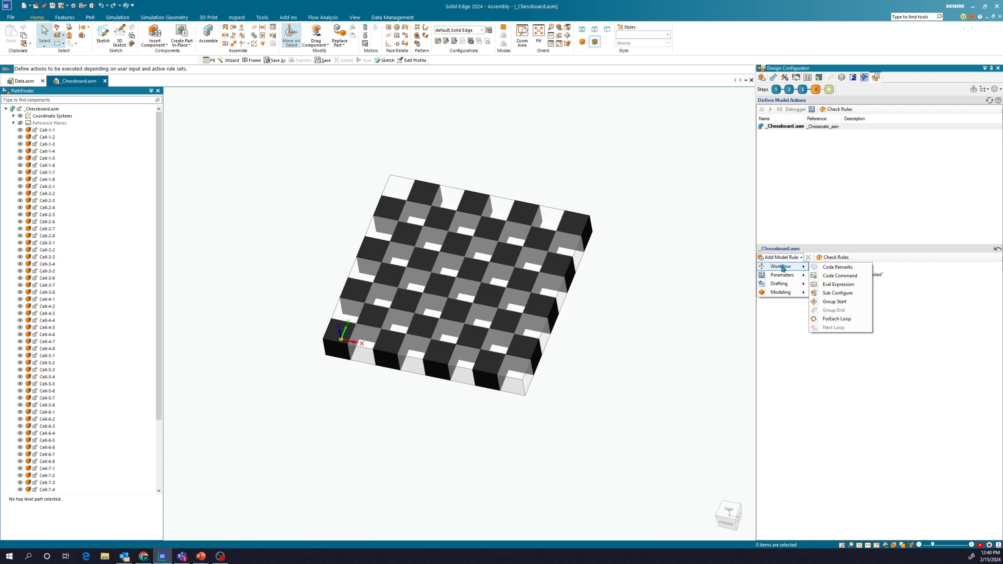
click(833, 301)
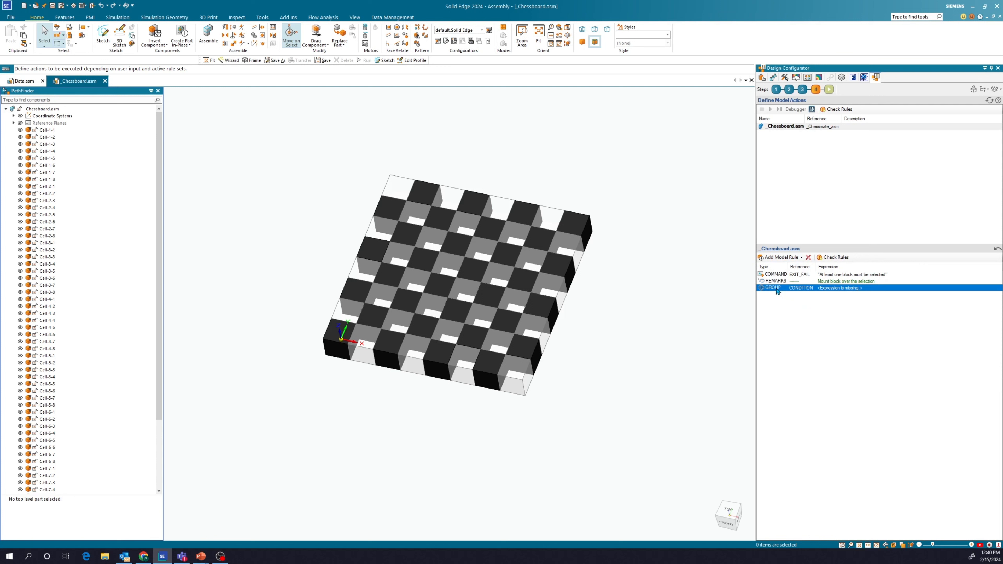
click(770, 312)
click(768, 289)
click(778, 290)
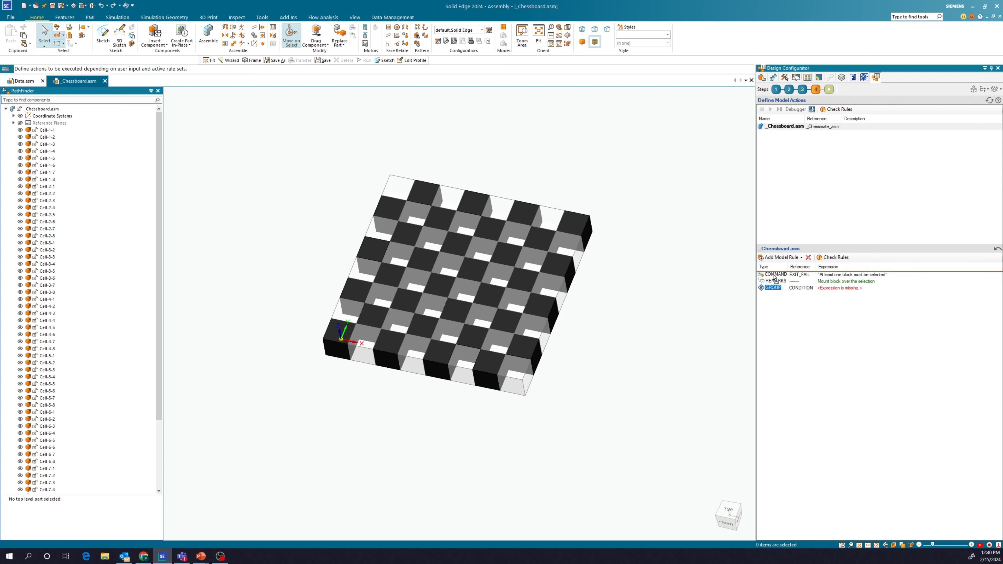
drag(773, 275, 773, 275)
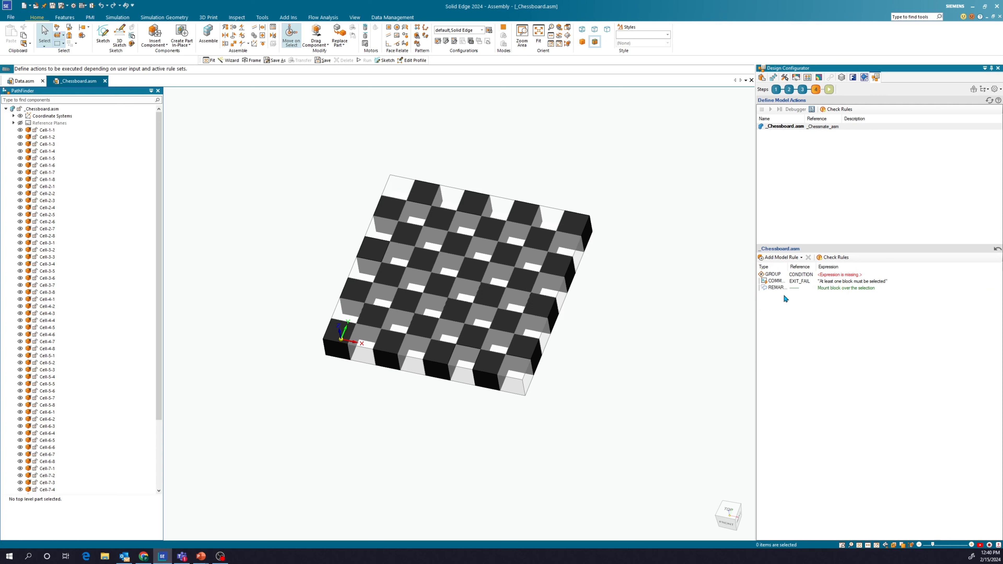
Set the reference of the Group Start rule to Verify.
click(801, 275)
click(802, 275)
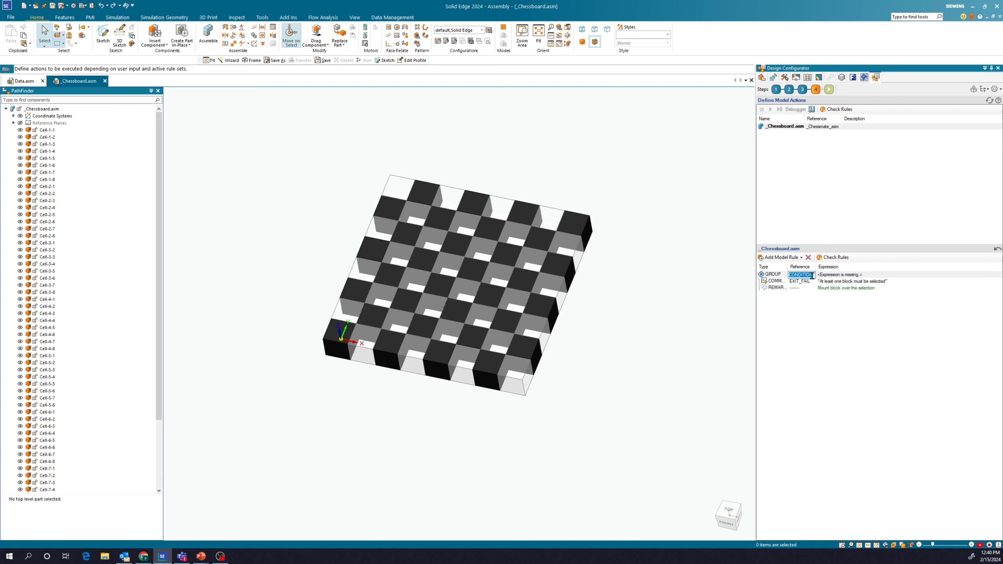
text(Verify)
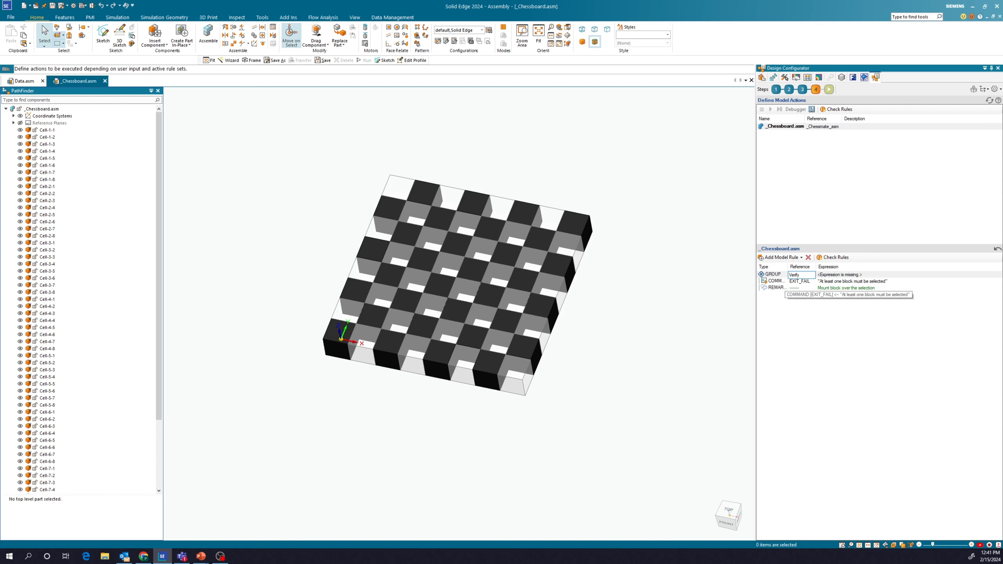
click(836, 305)
Find the GetSelectedCount() function in the Expression Editor and insert it as the Verify group's expression.
double_click(848, 275)
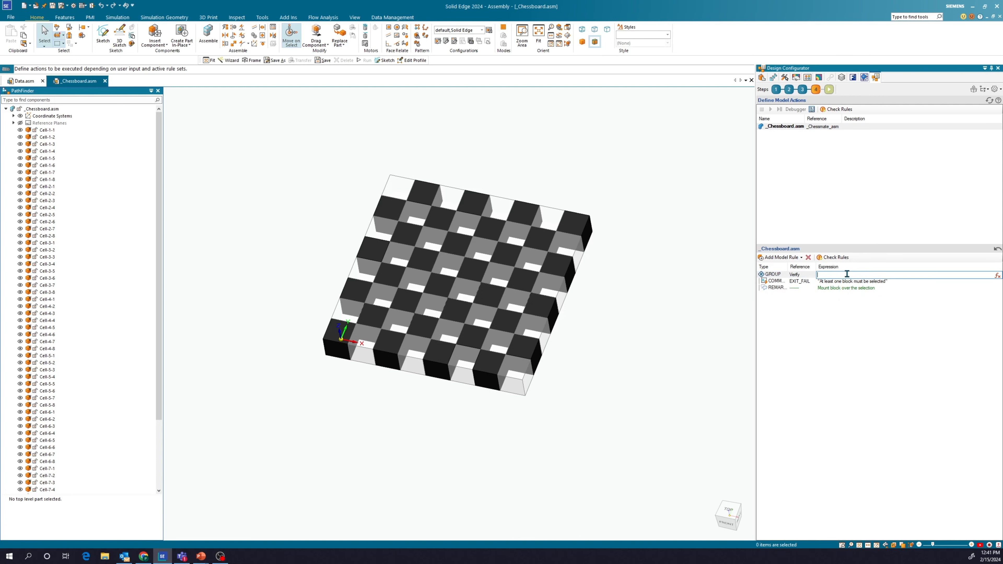
click(997, 275)
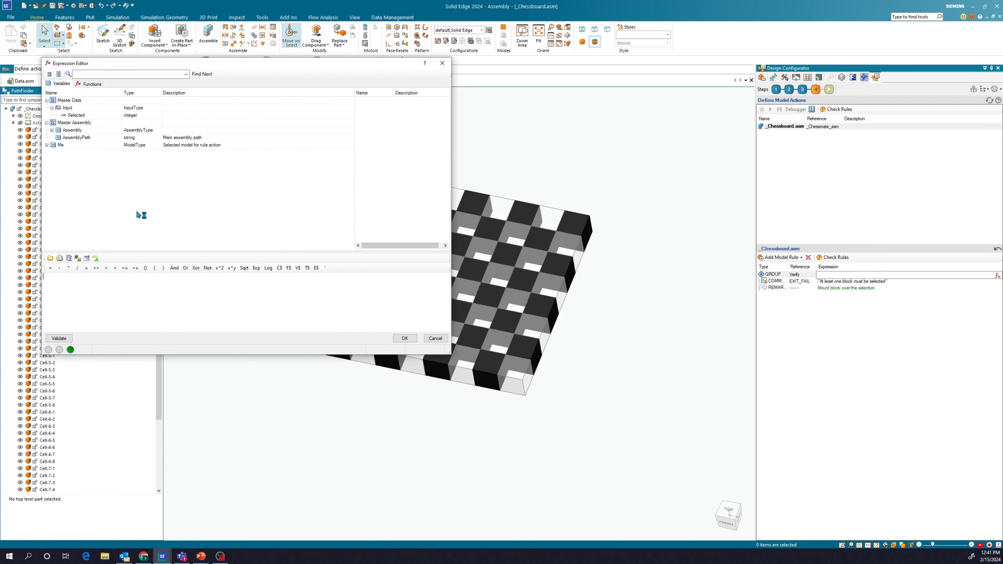
click(91, 84)
click(95, 76)
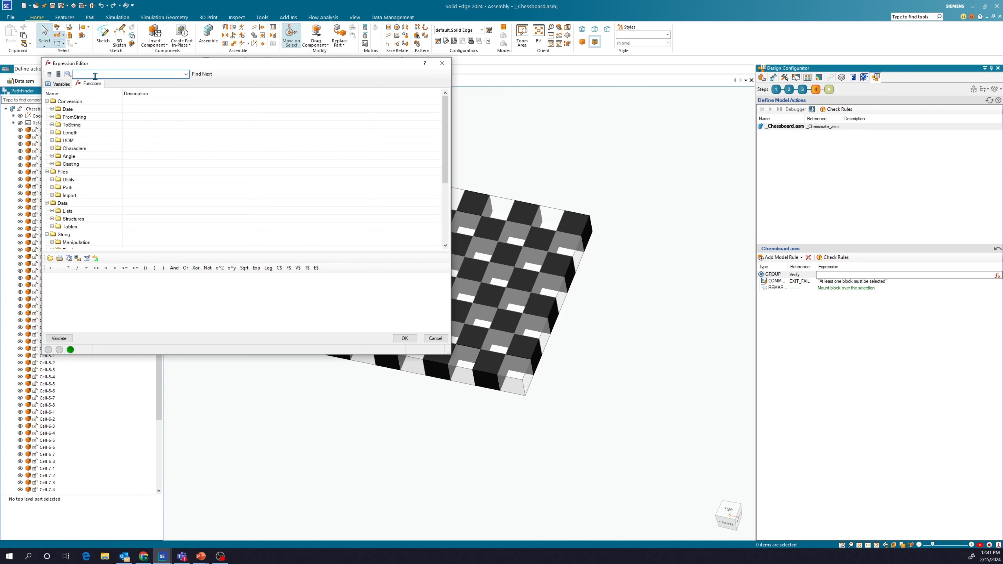
text(getslected)
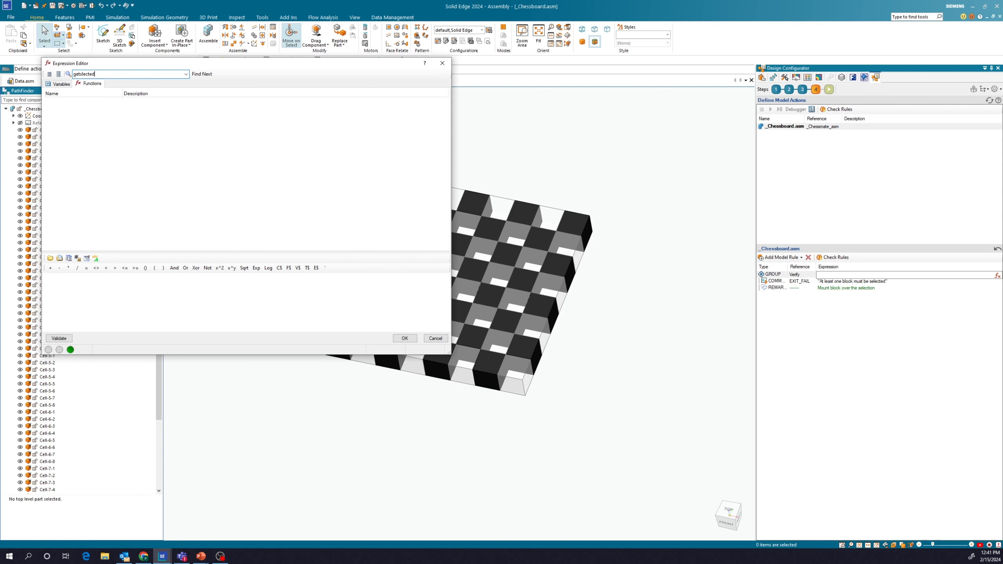
click(82, 74)
text(e)
click(46, 102)
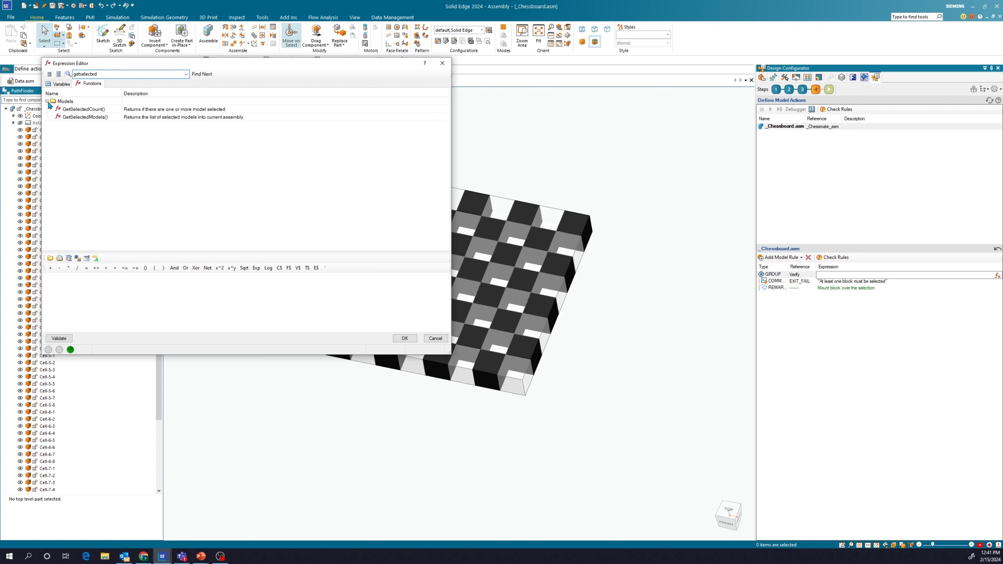
double_click(70, 110)
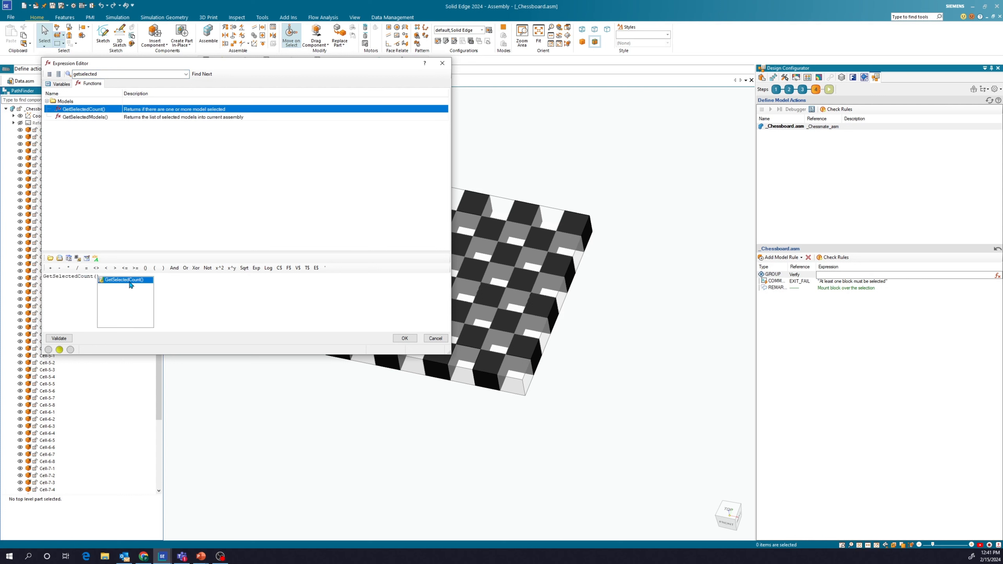
Complete the Verify group's expression as GetSelectedCount()=0, validate it and accept it.
double_click(153, 280)
click(128, 279)
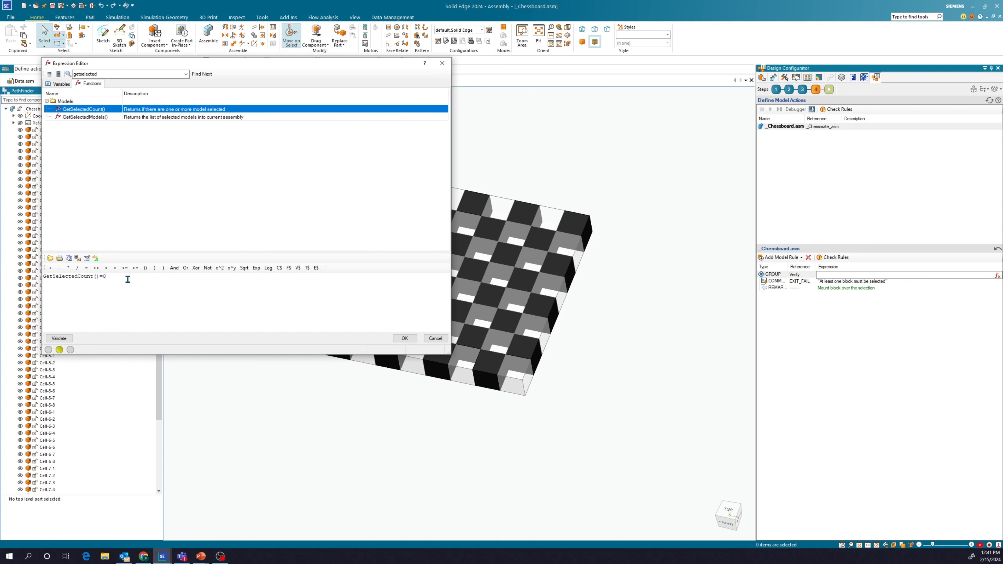
click(68, 338)
click(405, 338)
Add a Group End workflow rule after the remarks rule.
click(779, 275)
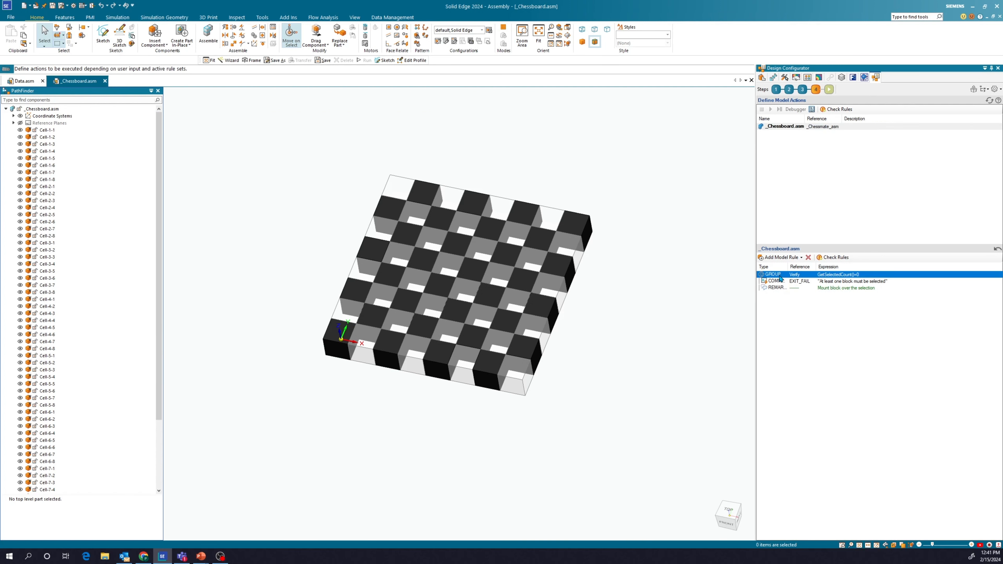
click(784, 289)
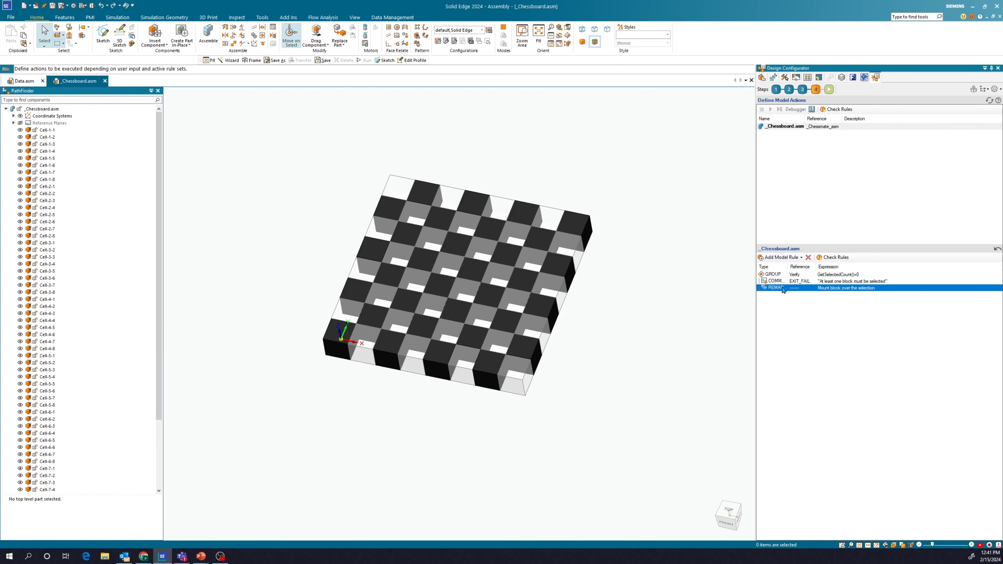
click(792, 260)
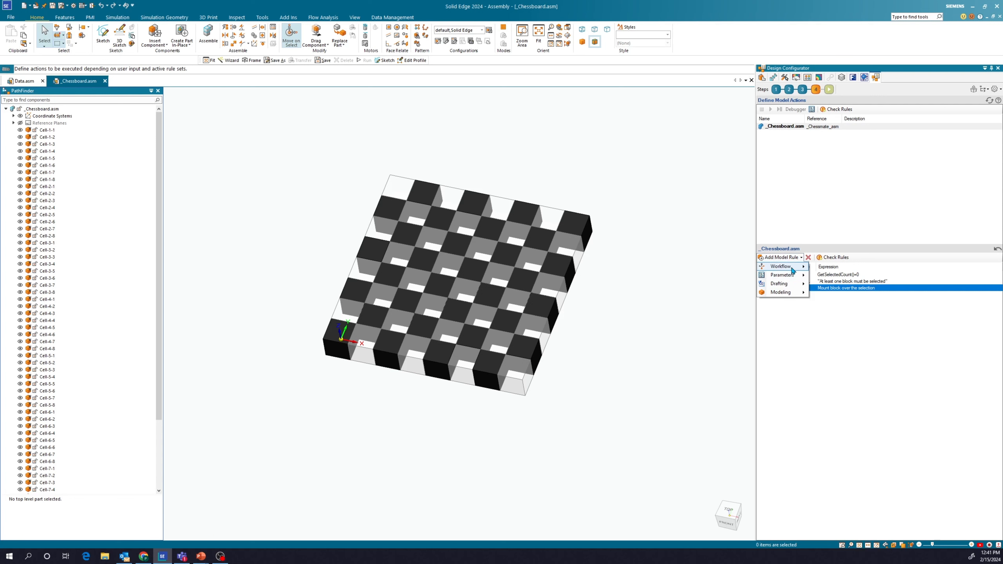
mouse_move(790, 267)
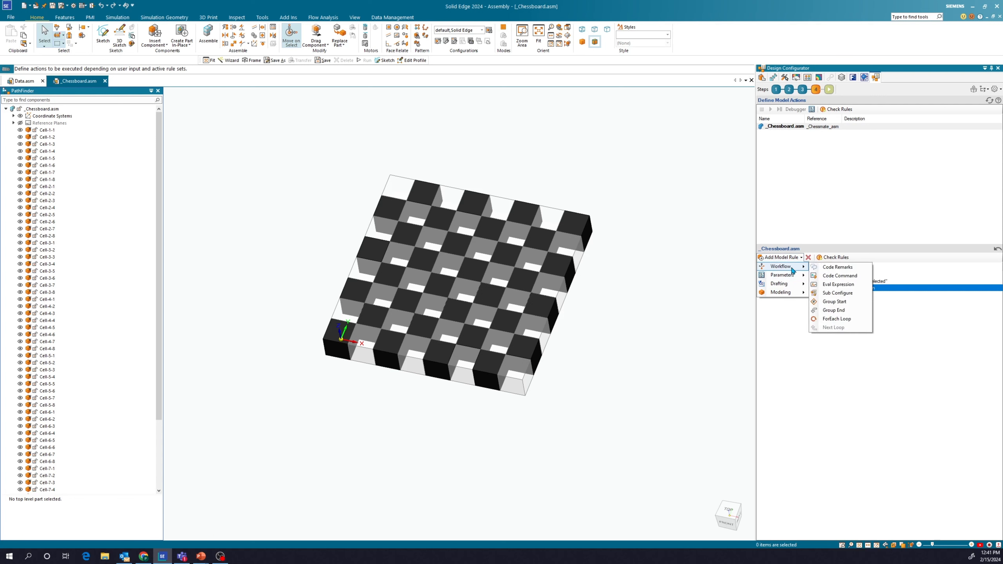
click(845, 311)
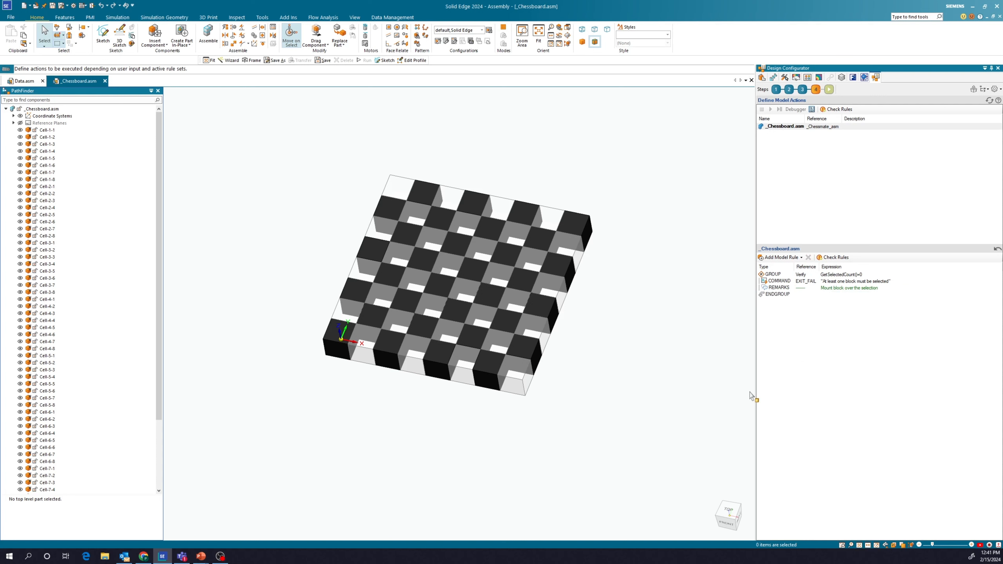
Test the configuration with no block selected, and return to the model actions definition.
click(829, 89)
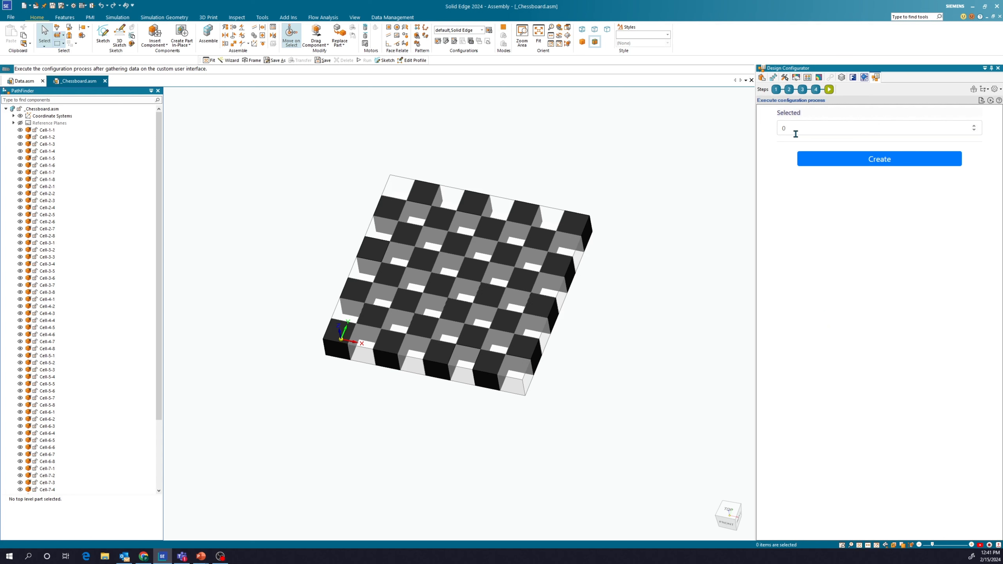
click(836, 164)
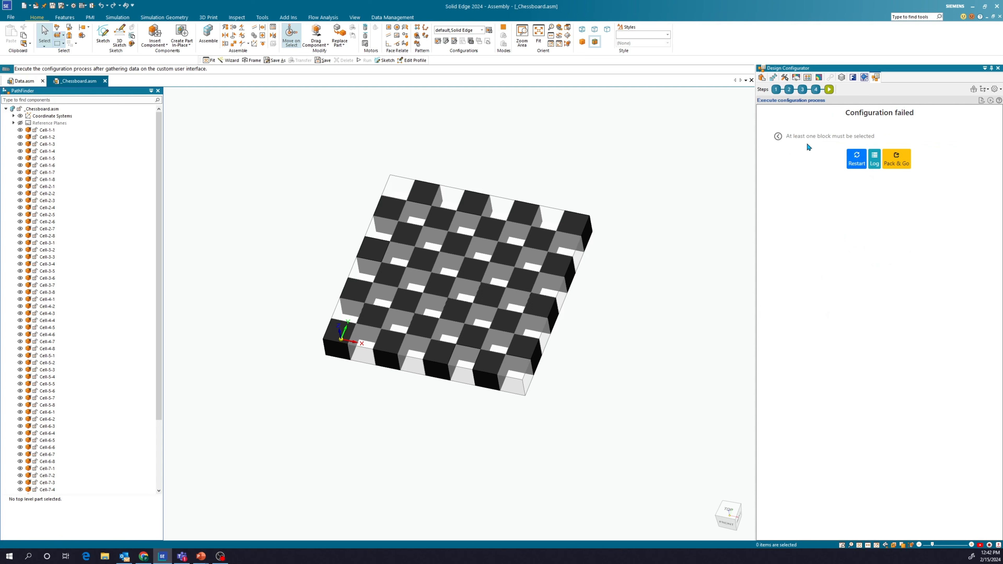
click(815, 89)
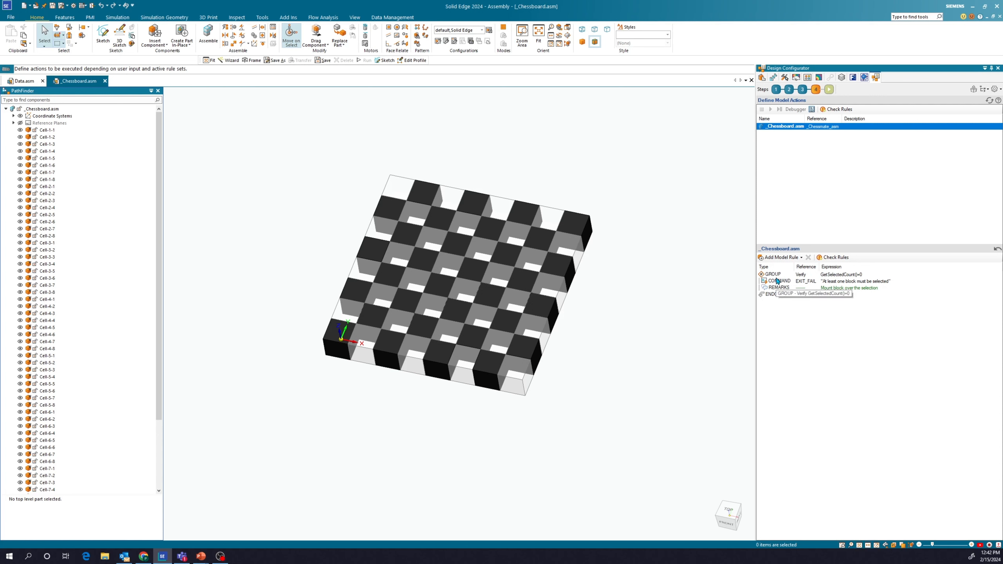
Add a ForEach Loop workflow rule after the ENDGROUP rule.
click(772, 294)
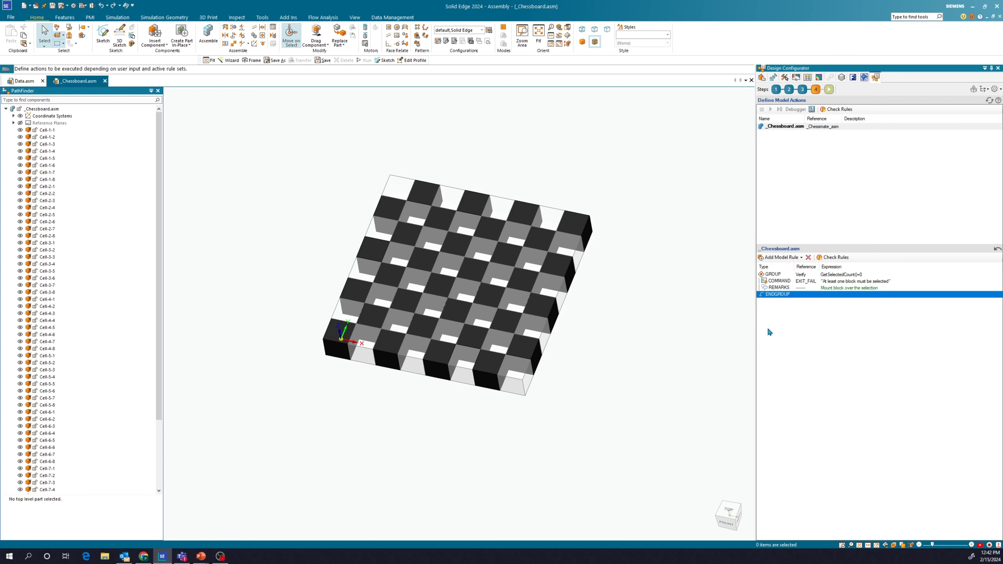
click(770, 259)
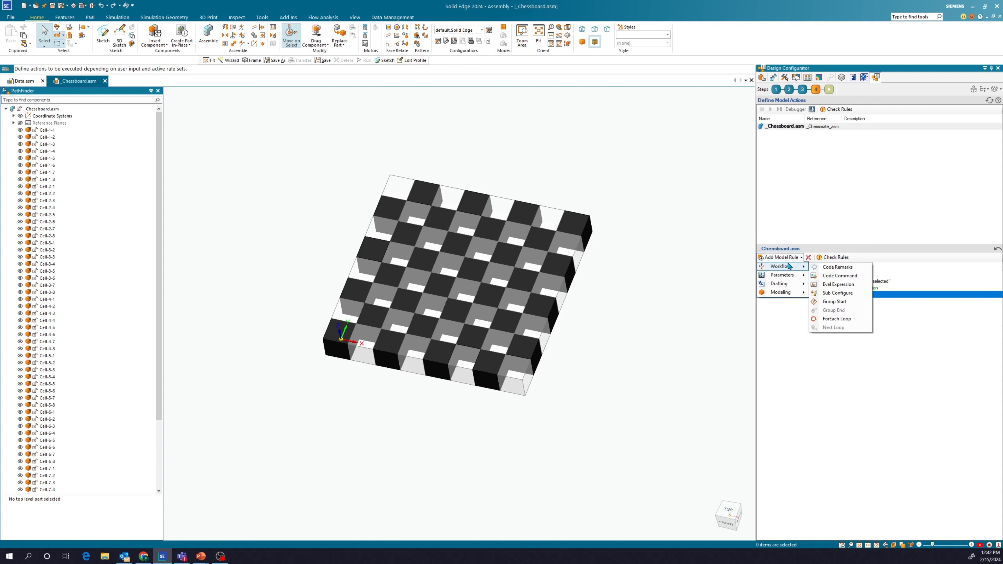
click(881, 296)
click(800, 258)
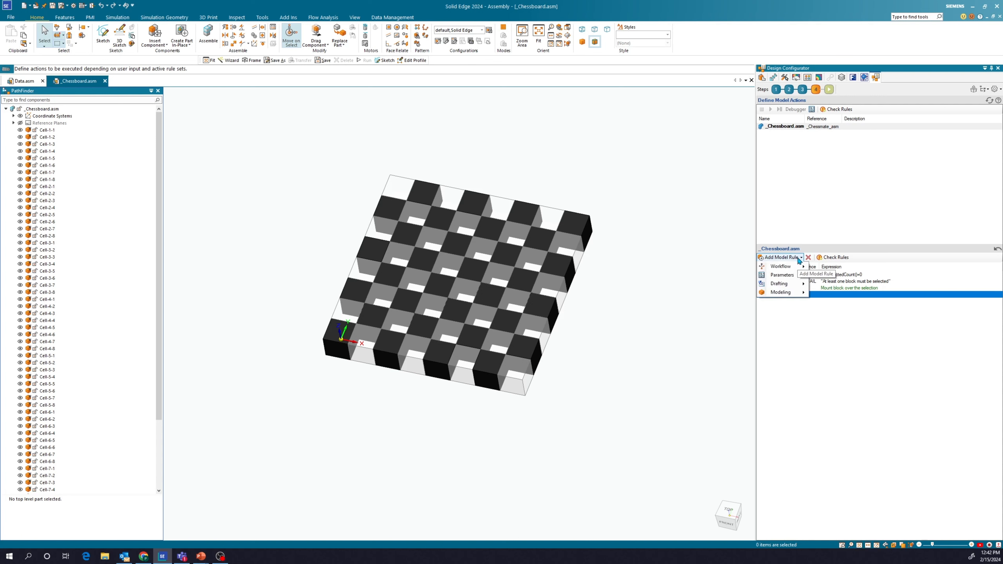
mouse_move(794, 267)
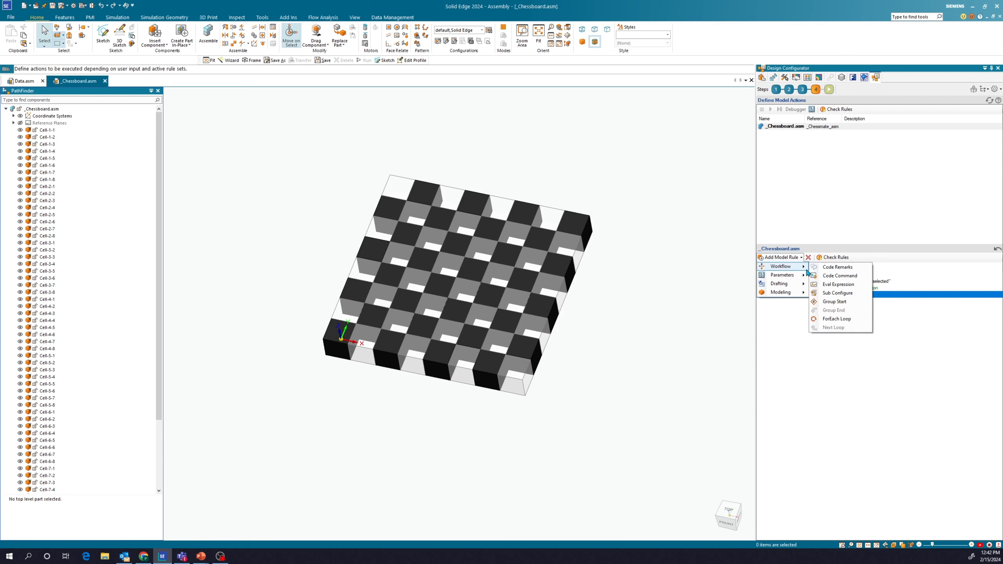
click(834, 319)
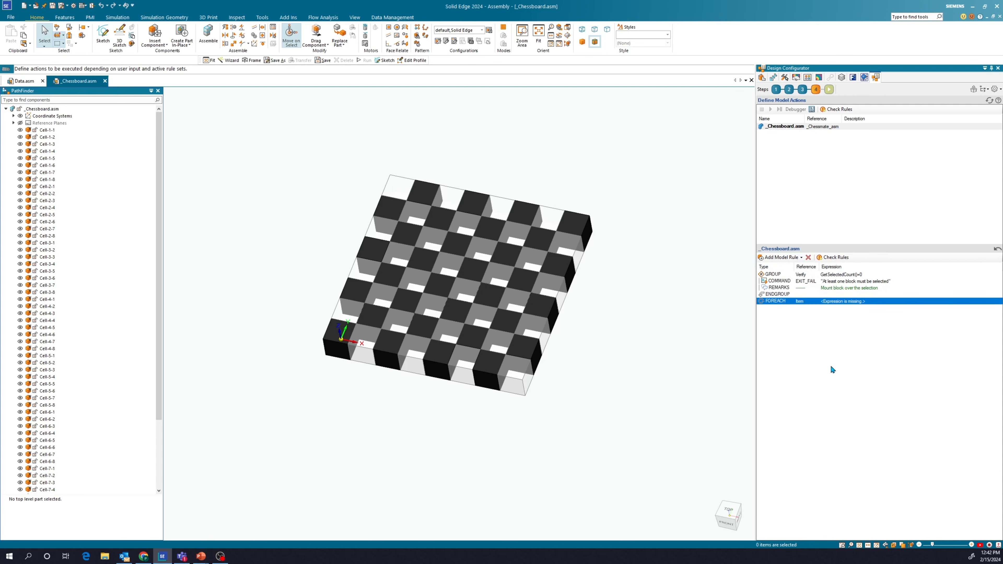
click(809, 308)
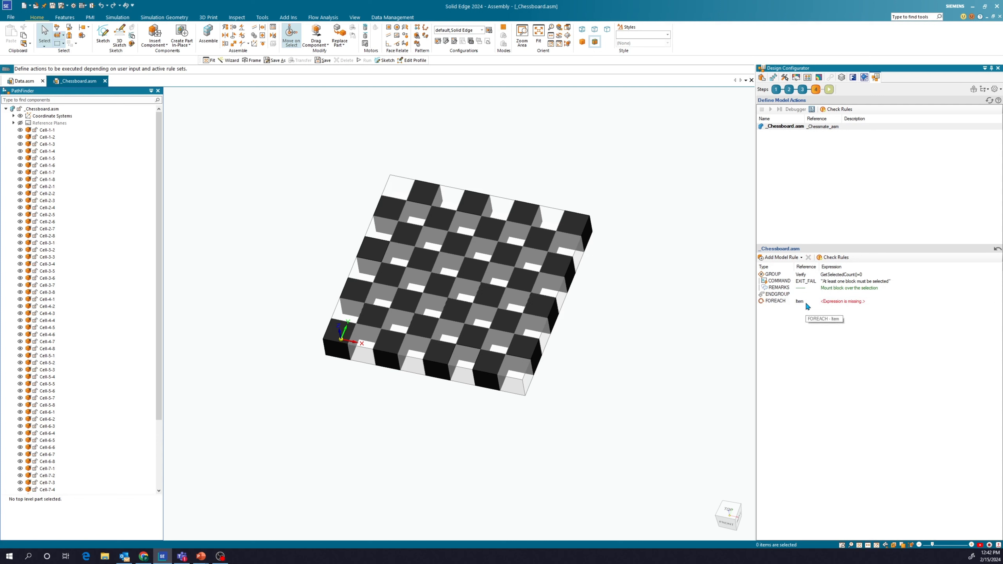
Open the FOREACH rule's loop settings and set the item type to Number.
click(844, 302)
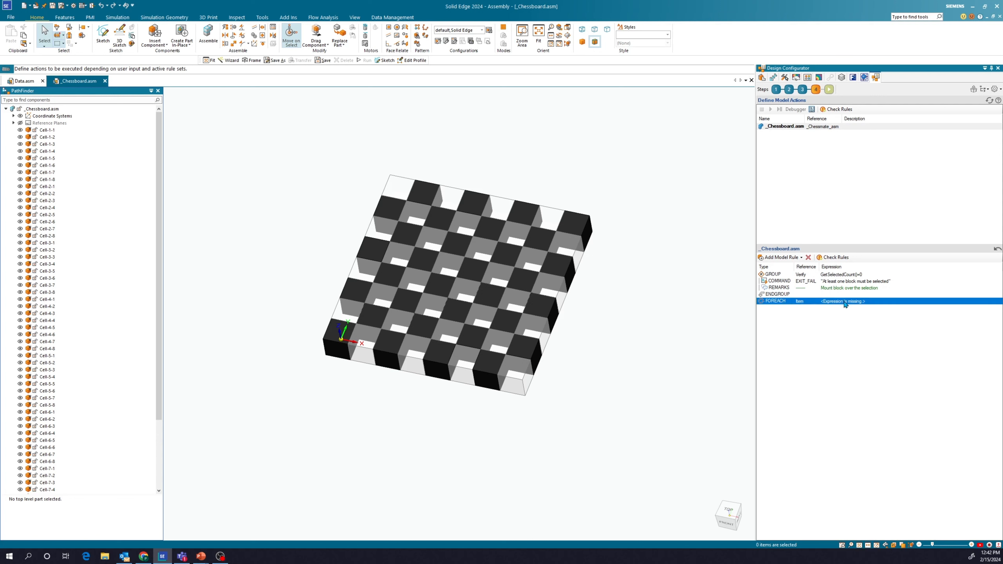
click(845, 303)
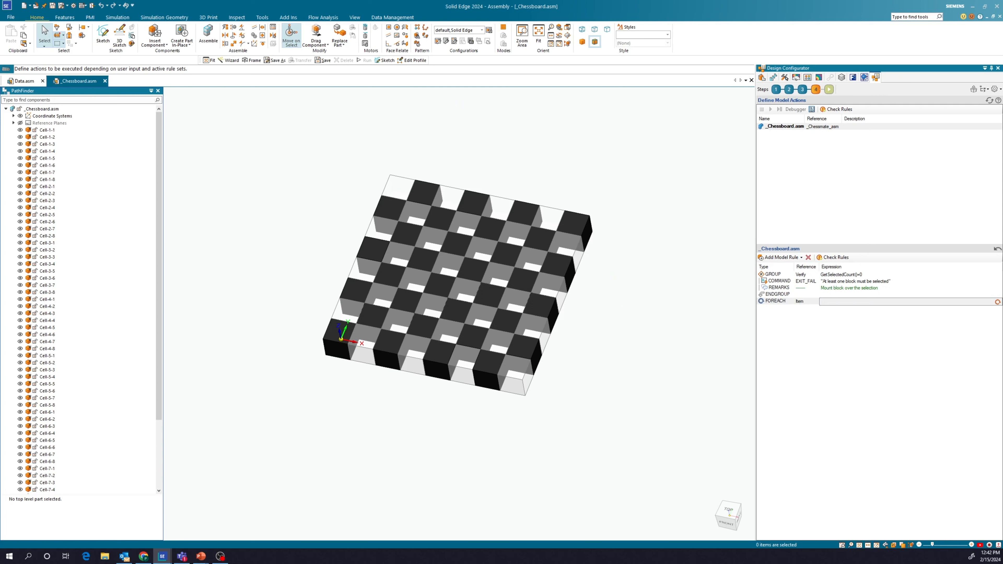
drag(1, 65, 262, 107)
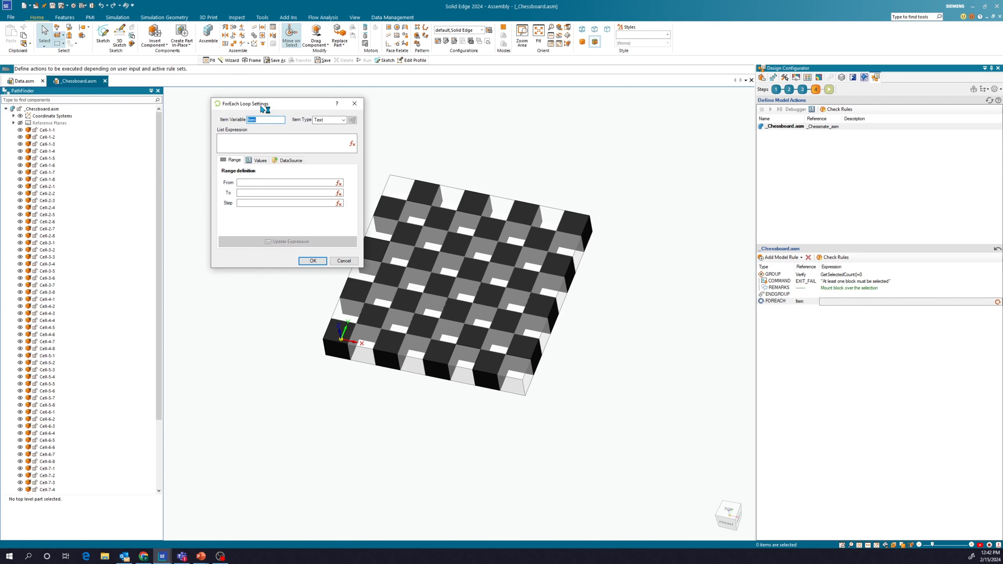
click(344, 121)
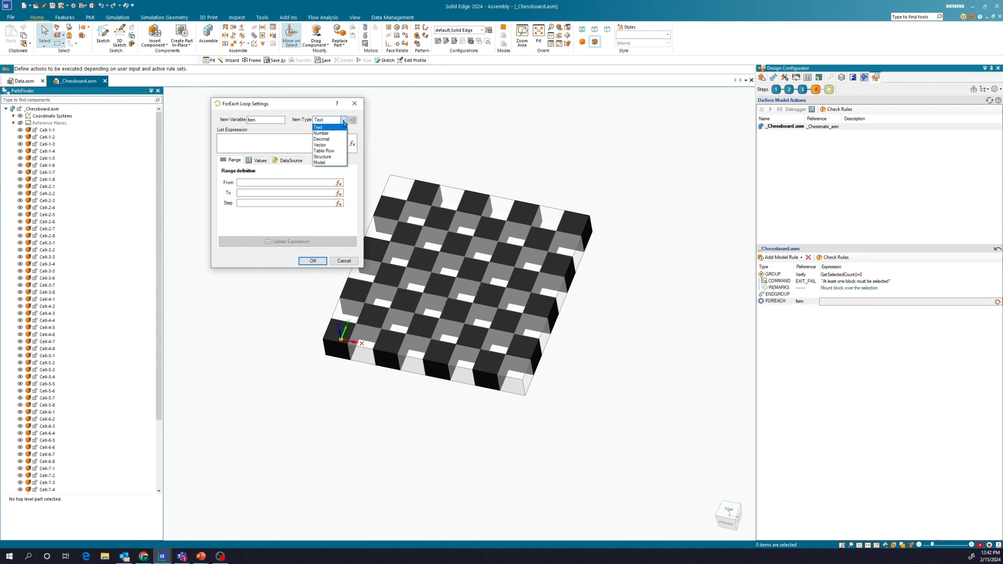
click(339, 134)
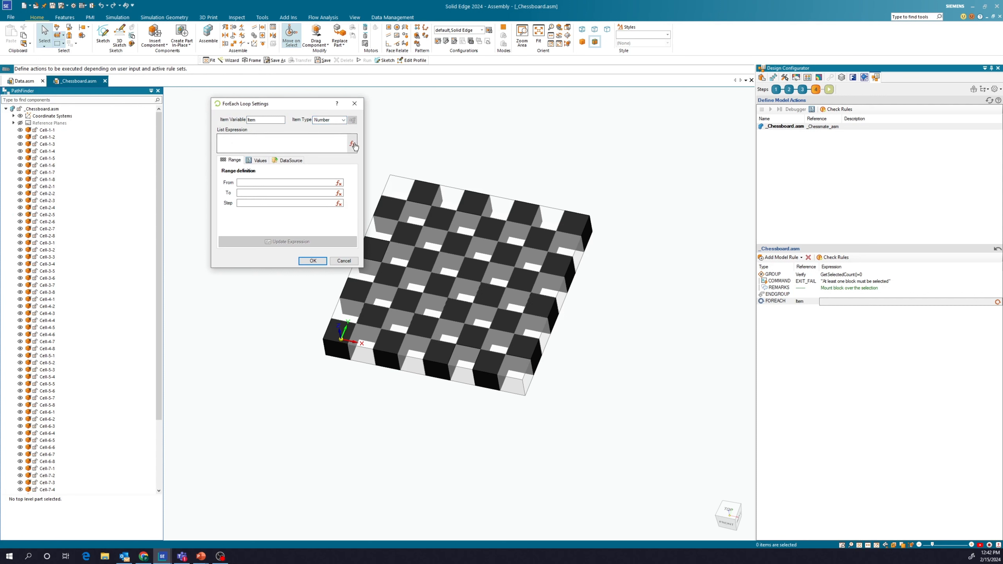
Set the loop's list expression to the GetSelectedModels() function and accept the ForEach loop settings.
click(339, 193)
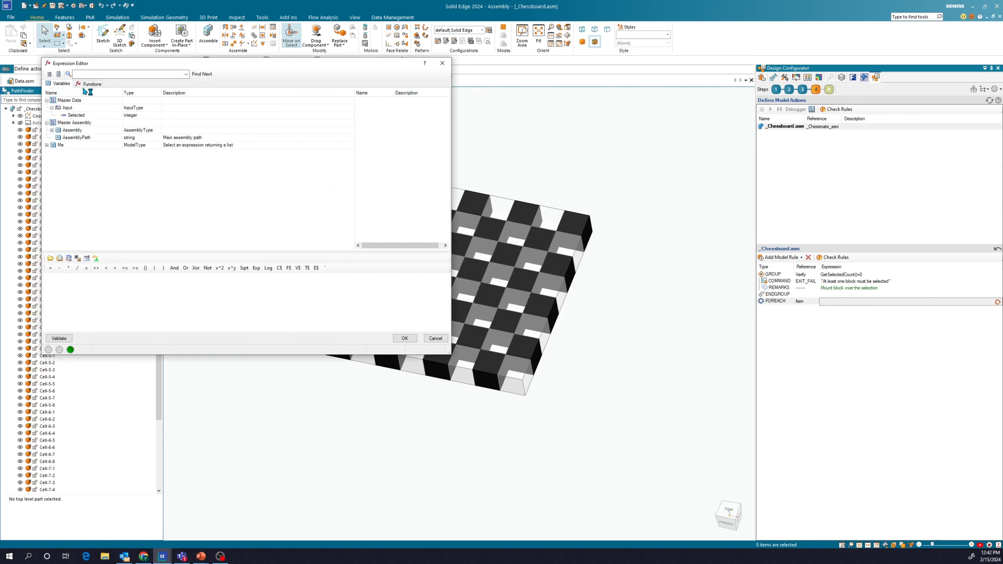
click(89, 83)
click(100, 74)
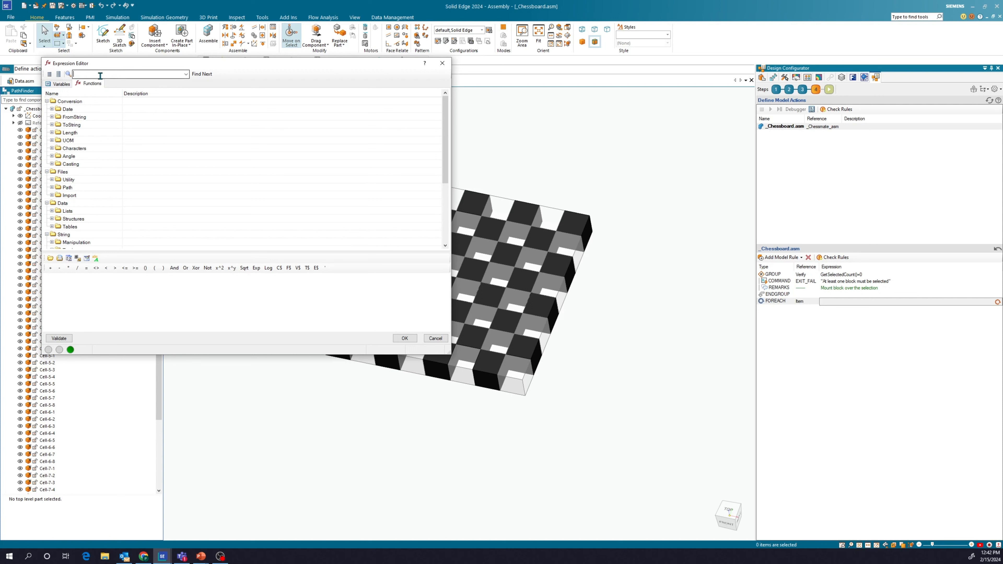
text(get)
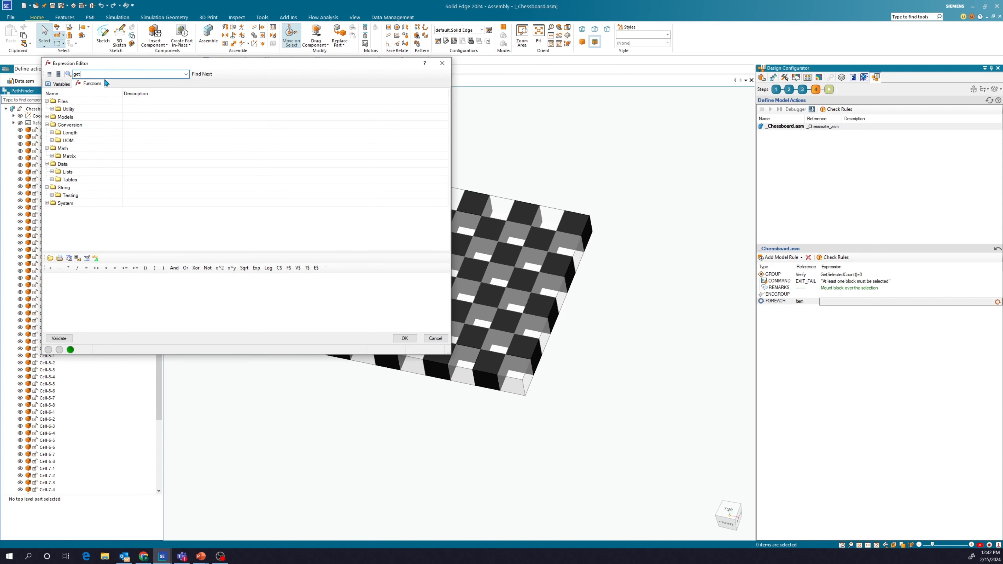
text(sl)
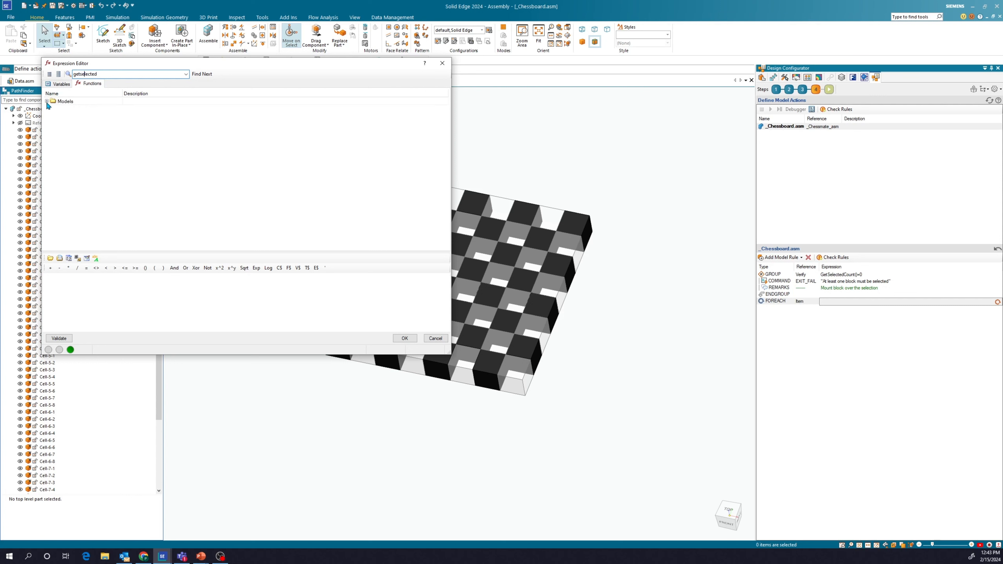
click(47, 101)
double_click(68, 117)
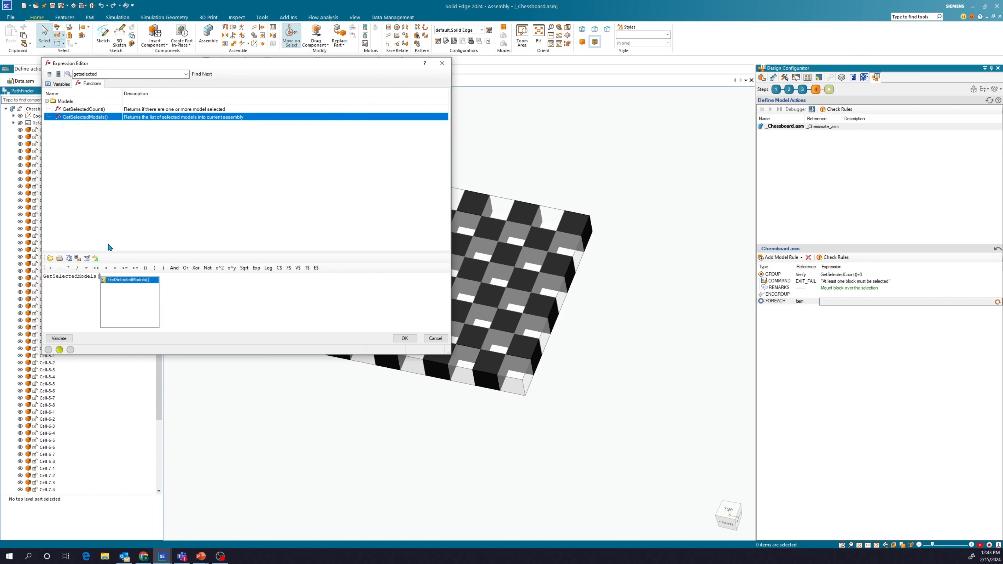
click(403, 338)
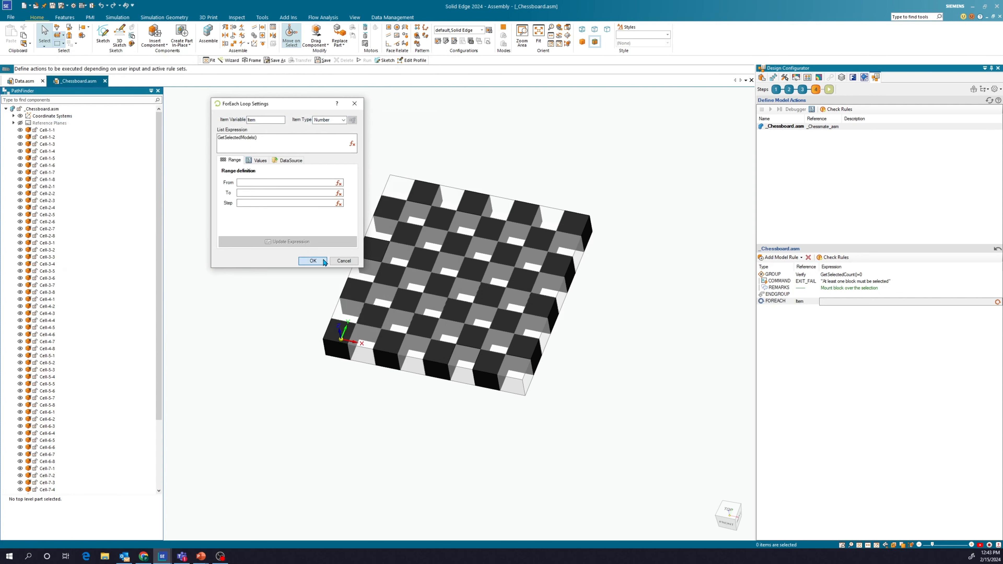
click(313, 261)
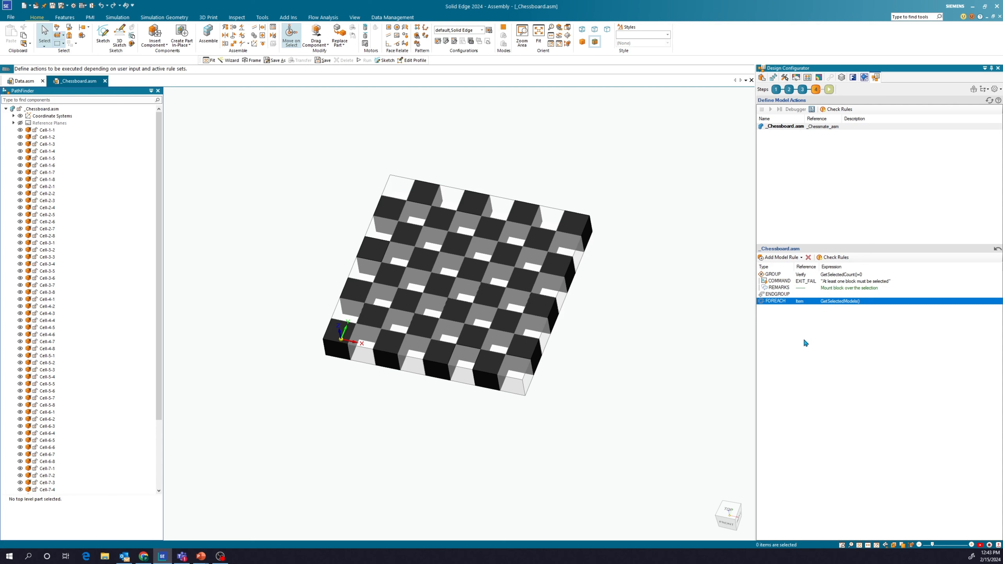
Add a Place Part modeling rule inside the FOREACH loop.
click(794, 259)
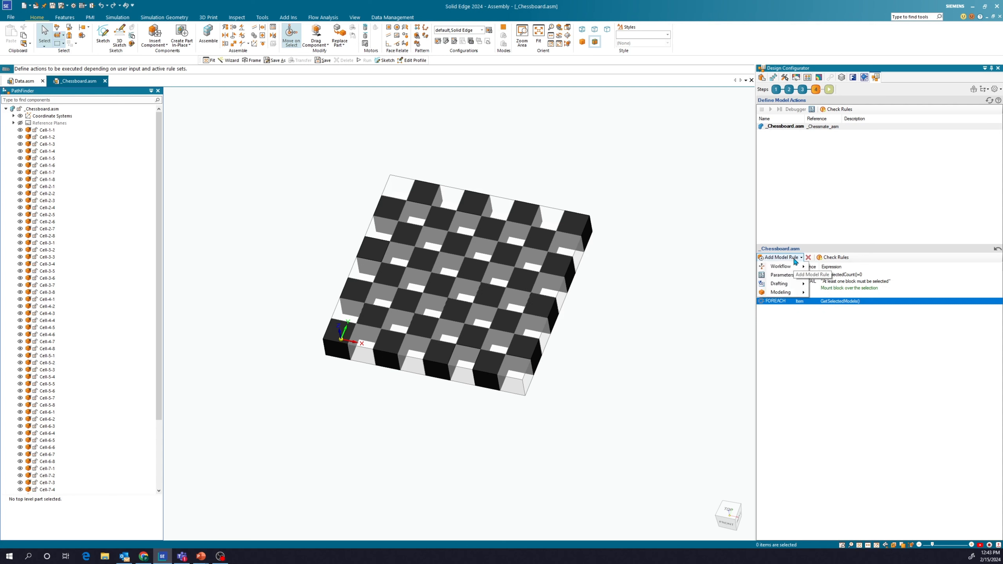
mouse_move(794, 294)
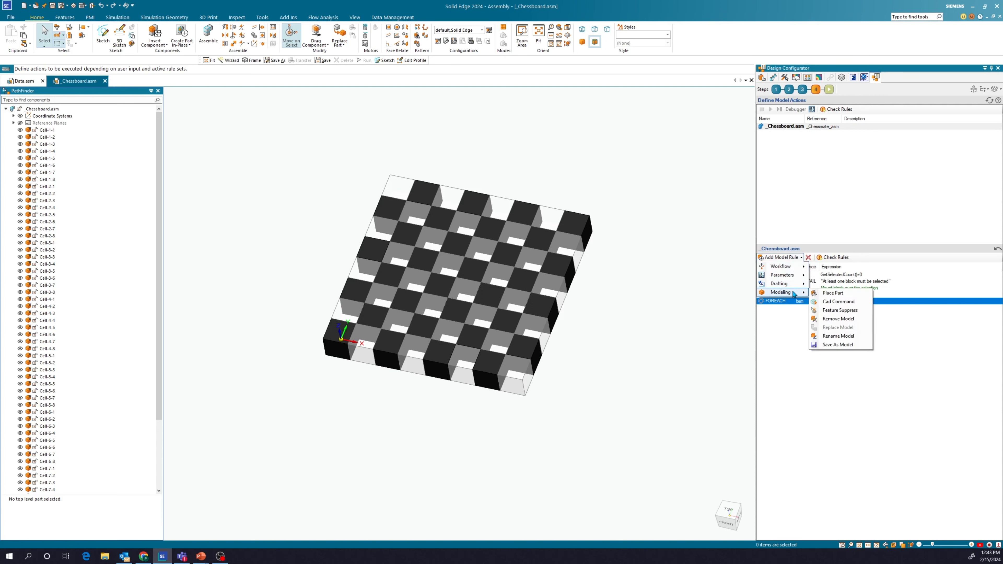
click(833, 293)
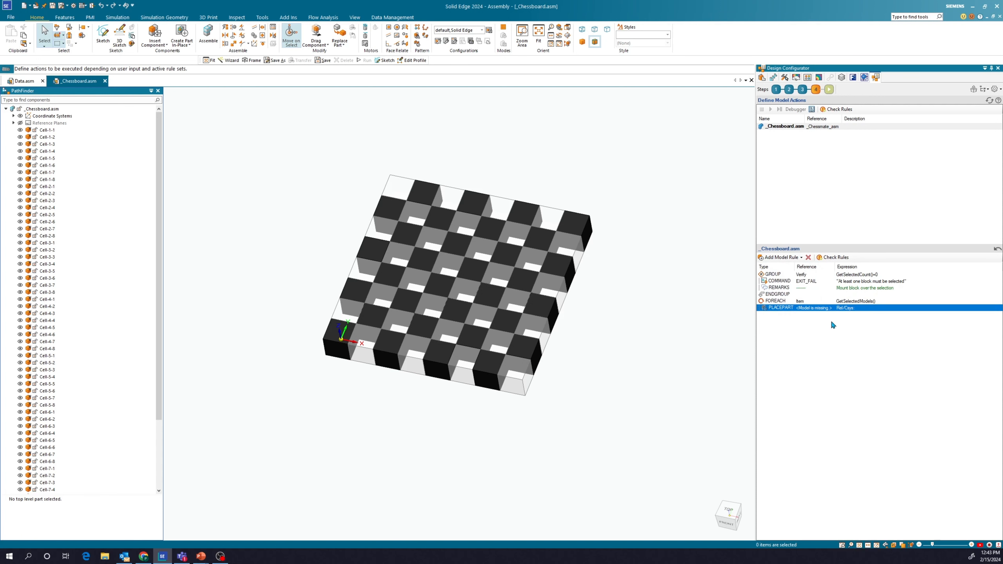
Browse for the part file Block.par and assign it as the PLACEPART rule's model.
click(817, 312)
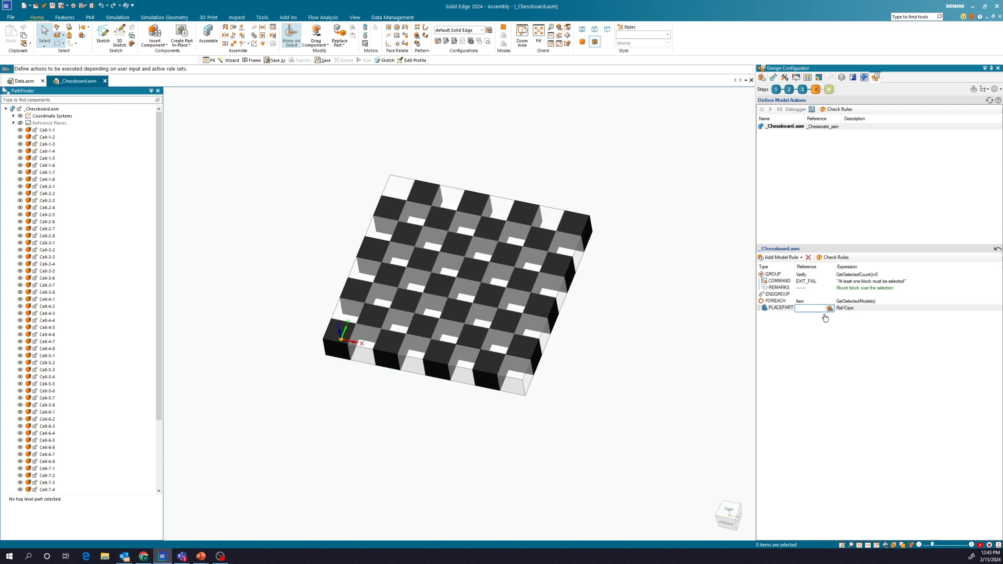
click(830, 308)
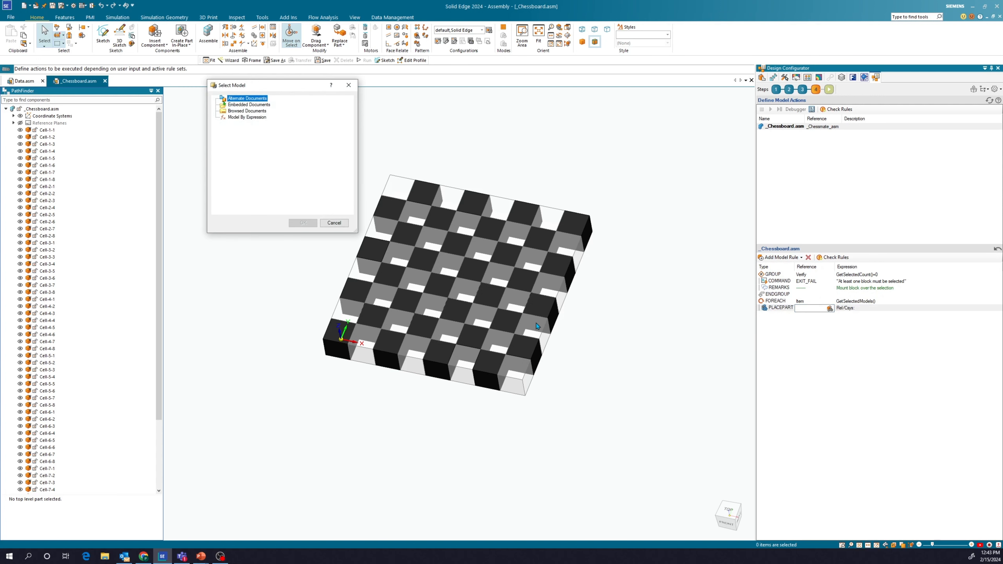
click(245, 113)
right_click(244, 114)
click(252, 121)
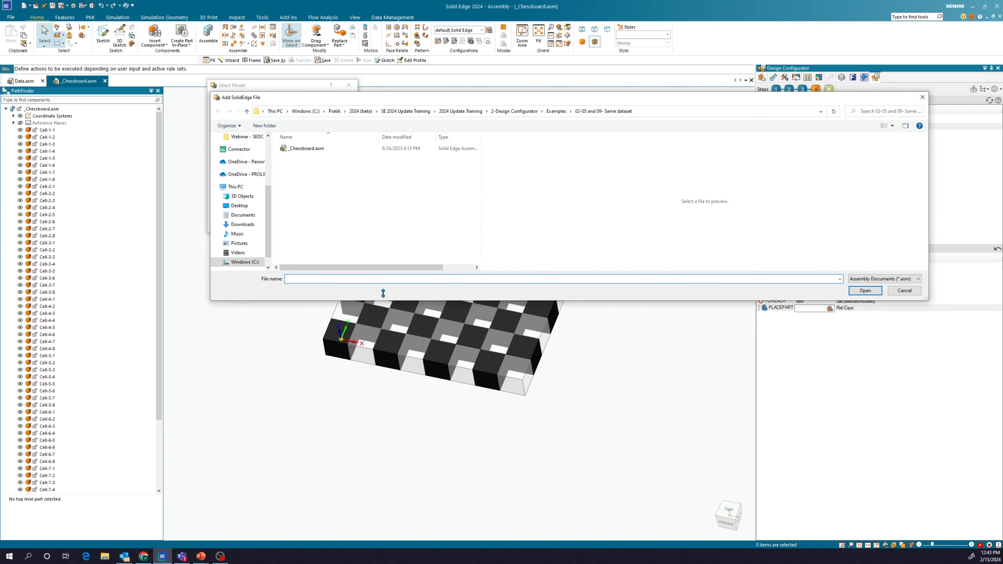
click(885, 279)
click(880, 290)
click(321, 148)
click(871, 291)
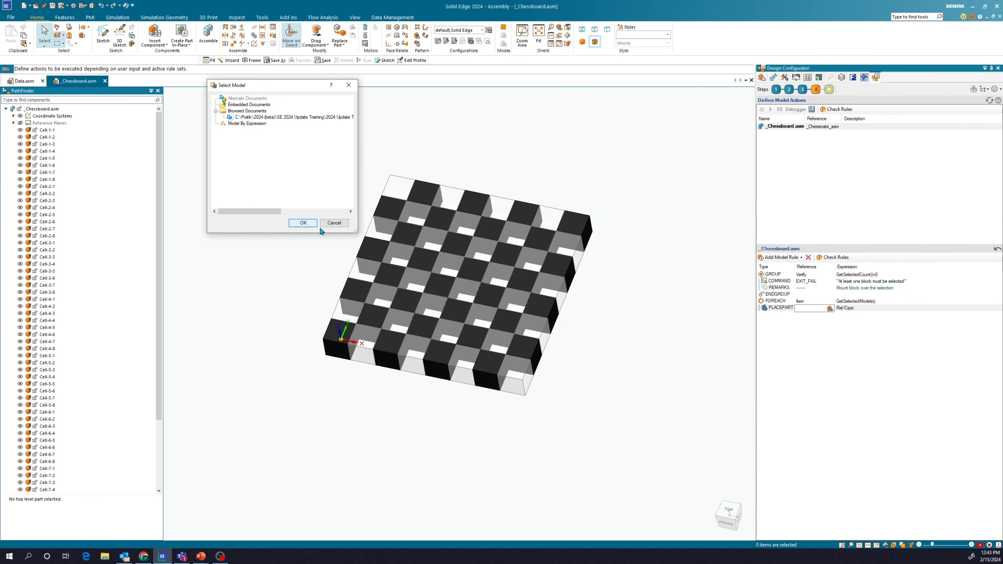
click(303, 223)
Open the PLACEPART rule's placement parameters and insert the GetOrigin function into the X relative position expression.
click(862, 310)
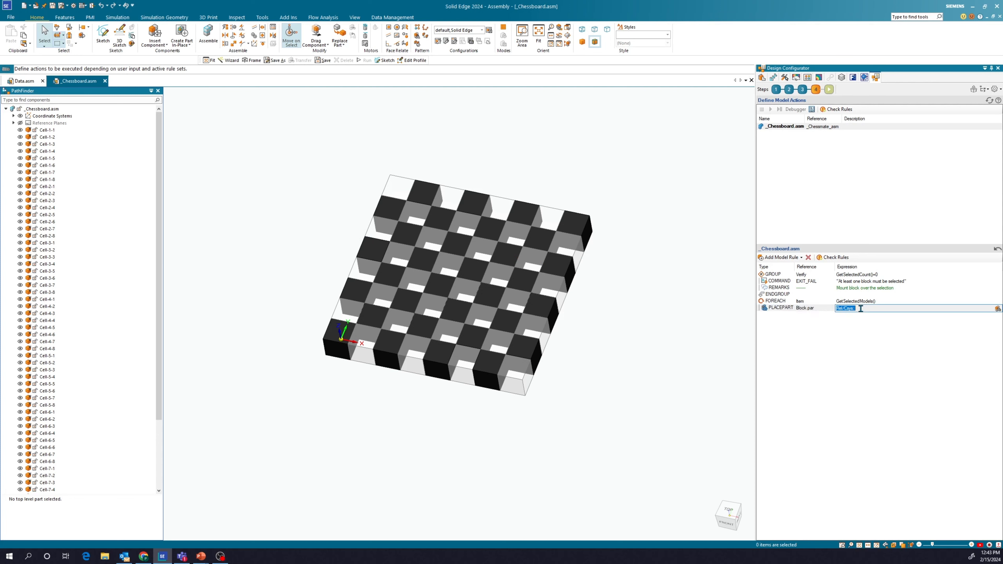
click(996, 309)
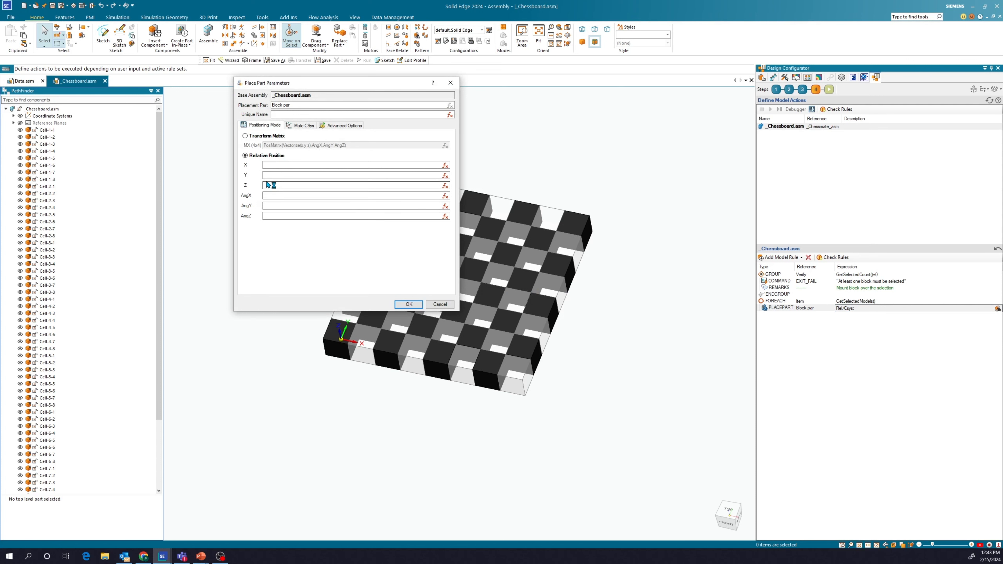
click(445, 165)
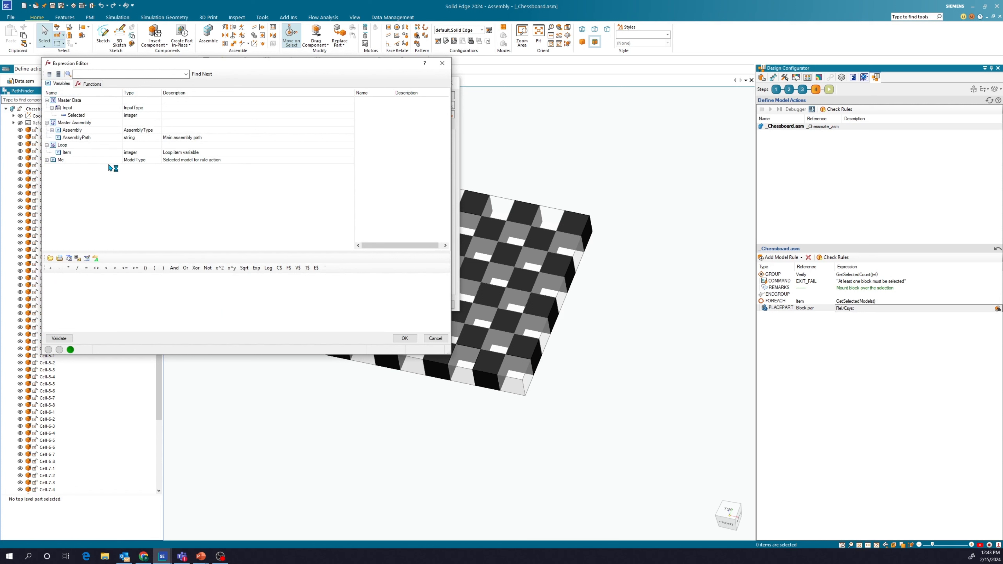
click(91, 84)
click(93, 74)
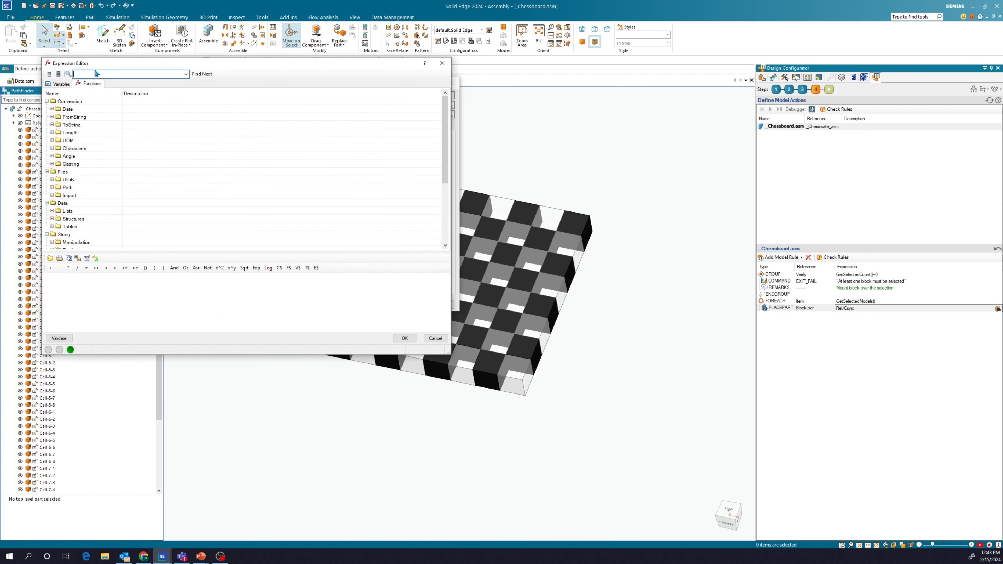
text(gettorigin)
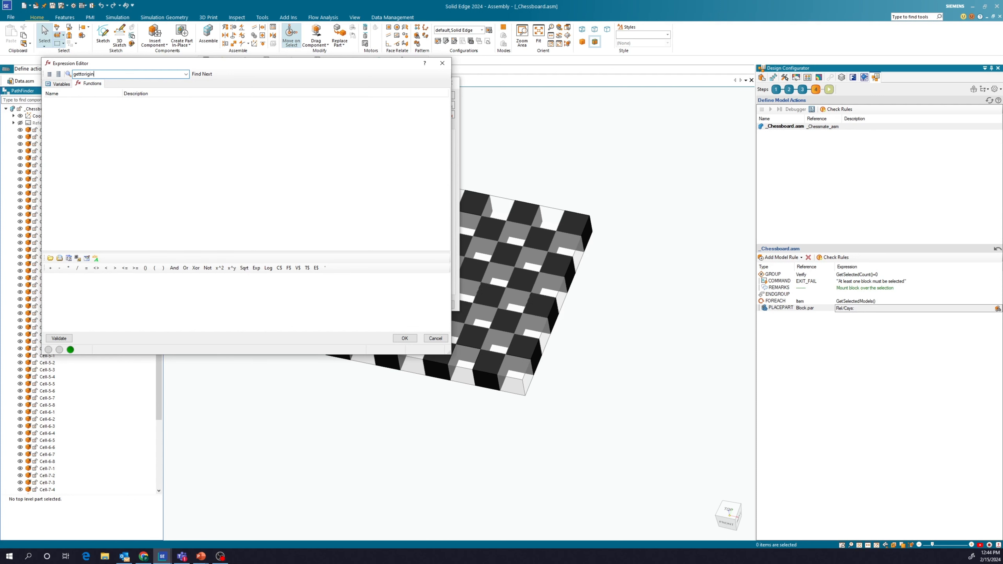
click(82, 74)
key(BackSpace)
click(47, 101)
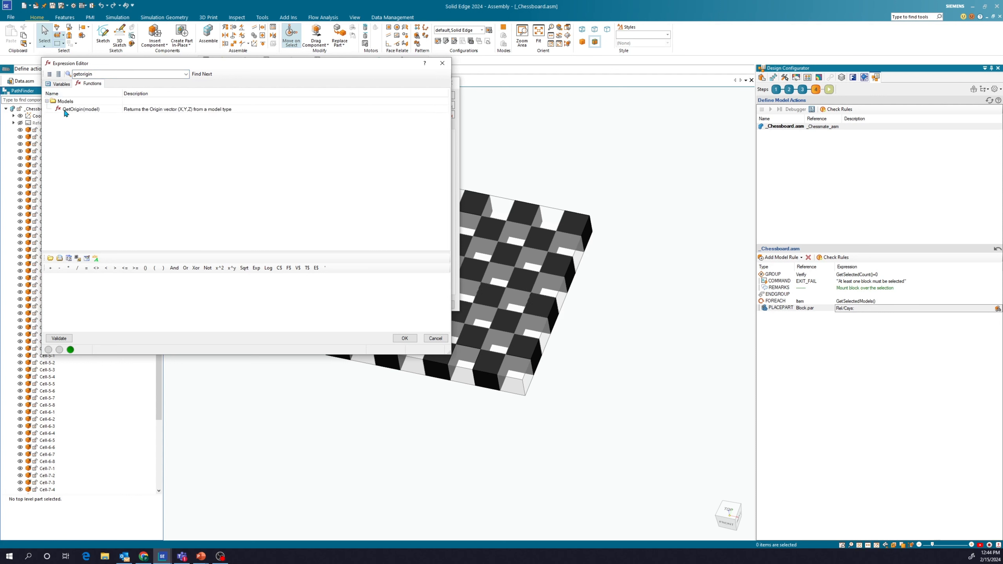
double_click(67, 110)
Complete the X position expression as GetOrigin(Item)[0] and accept it.
double_click(81, 276)
text(Iteam)
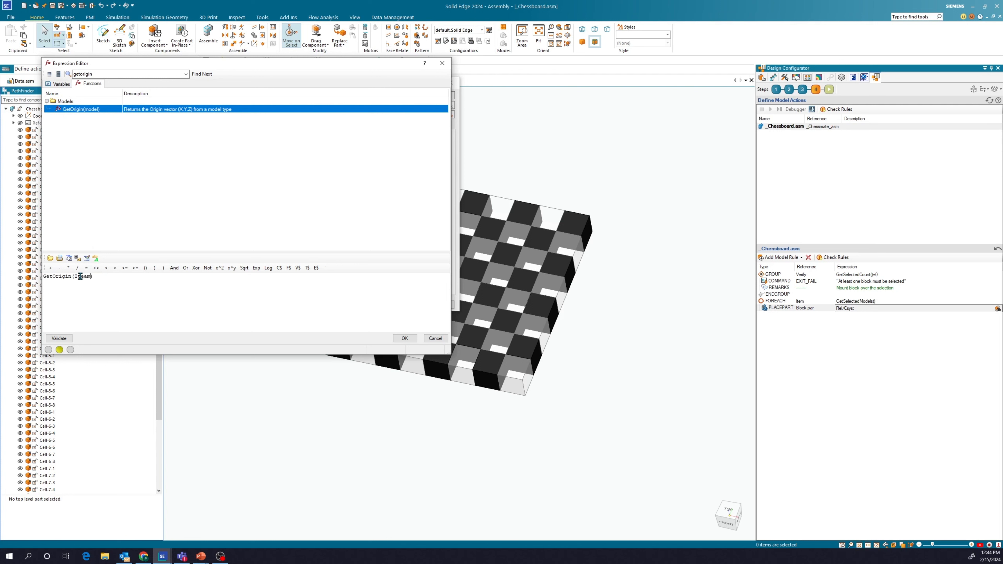
key(BackSpace)
key(BackSpace)
key(ctrl)
key(ctrl)
click(111, 279)
text([)
click(403, 339)
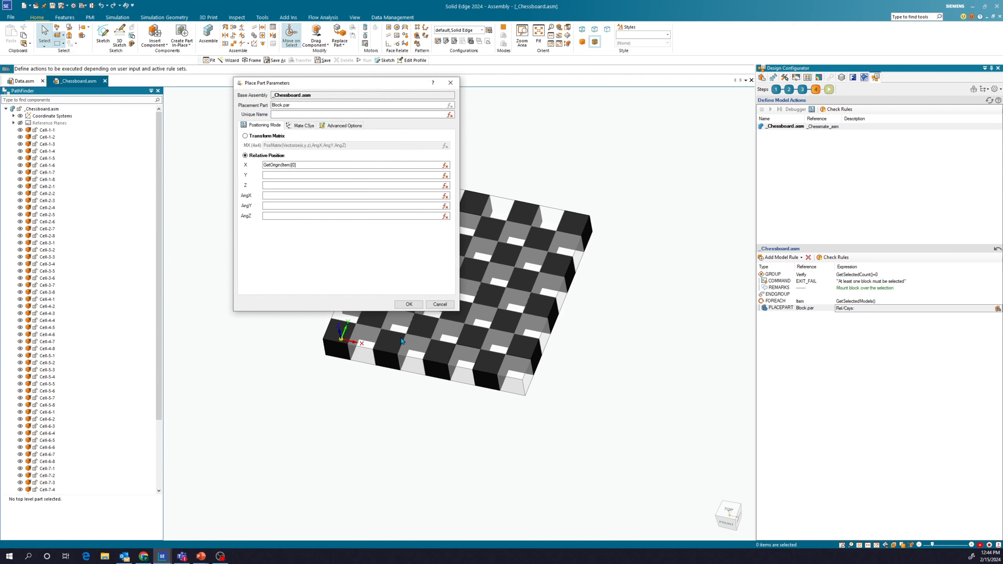
Reuse the X position expression for Y, with the index changed to give GetOrigin(Item)[1].
drag(303, 166, 255, 166)
key(ctrl+c)
click(271, 175)
key(ctrl+v)
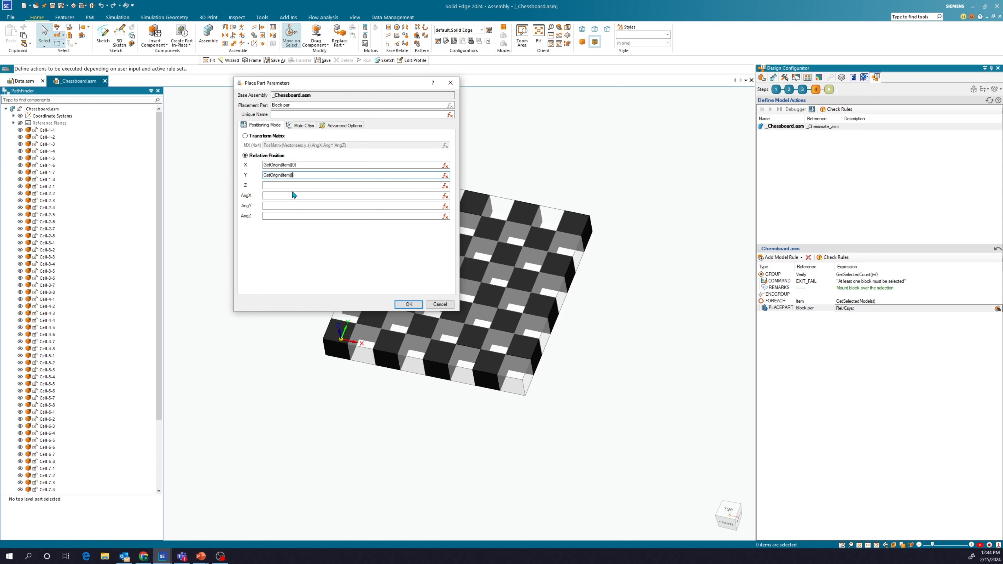
text(1)
Set the Z position to GetOrigin(Item)[2]+100 and accept the placement parameters.
click(291, 185)
key(ctrl+v)
key(BackSpace)
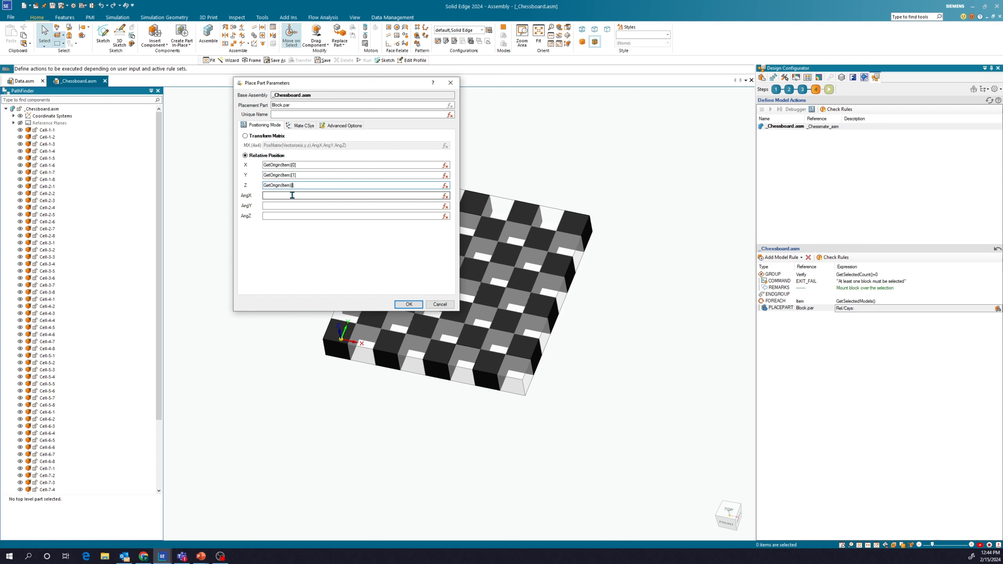
click(406, 304)
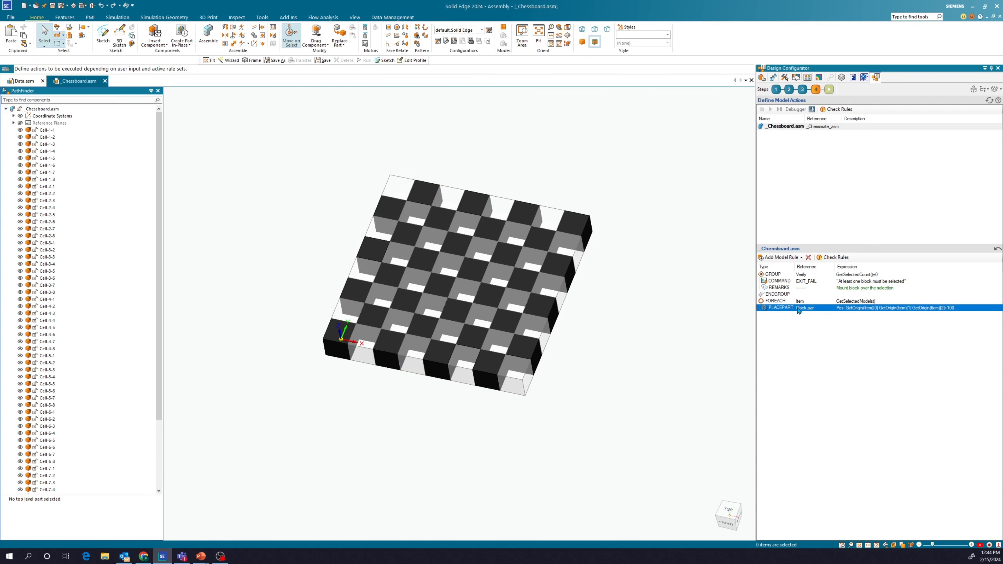
click(787, 339)
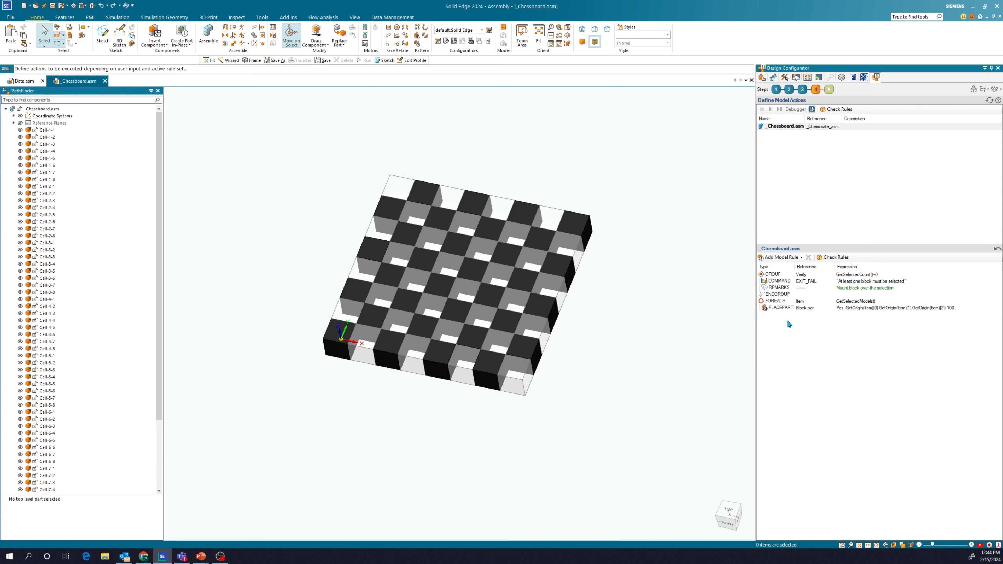
Add a face style parameter rule after the PLACEPART rule and set its style to Rosso.
click(784, 259)
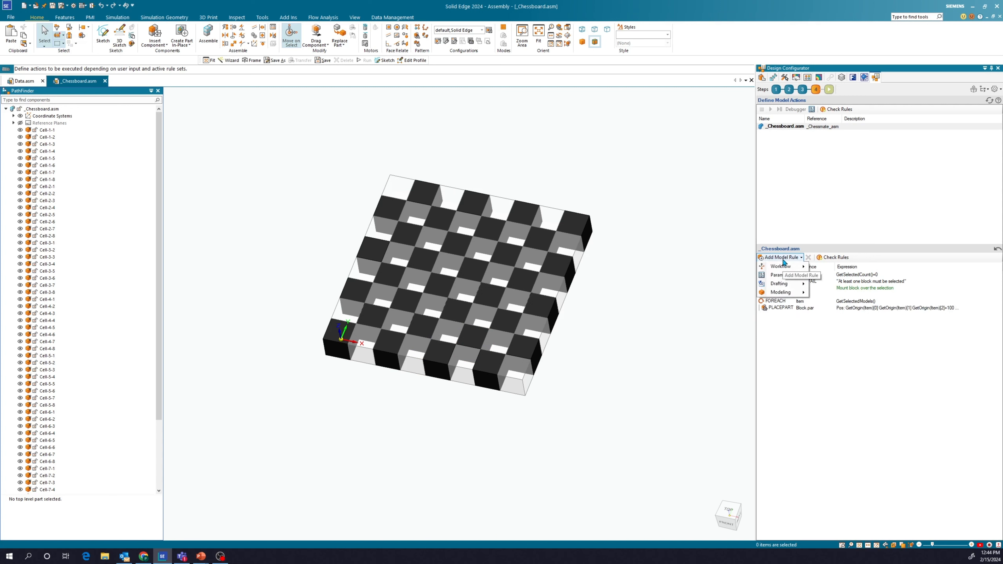
mouse_move(790, 275)
click(837, 277)
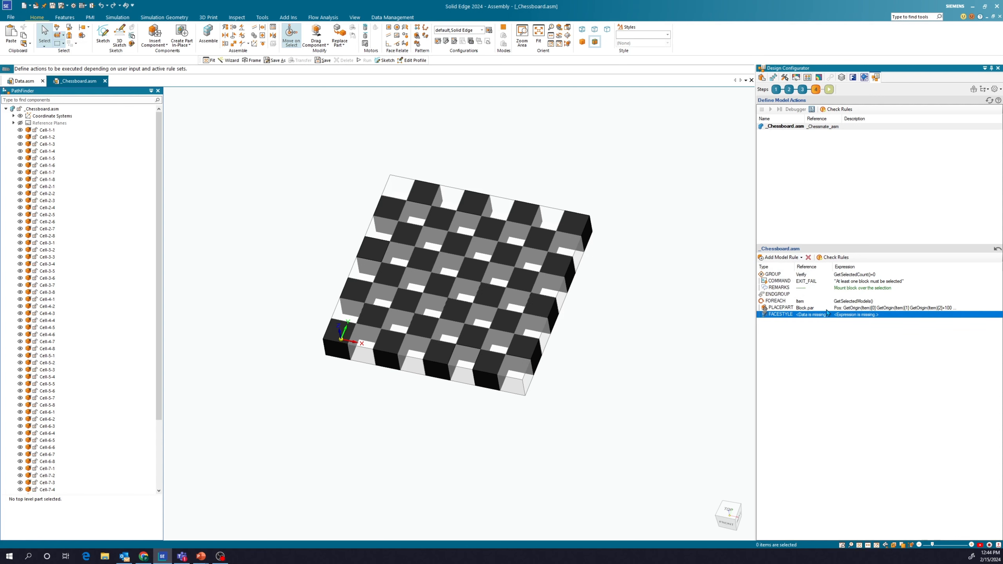
click(830, 316)
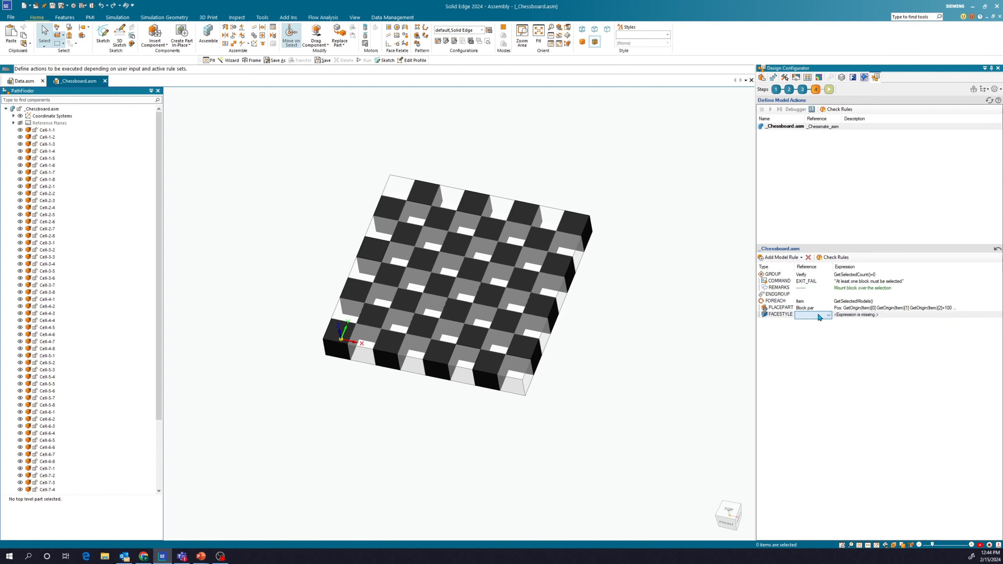
click(829, 316)
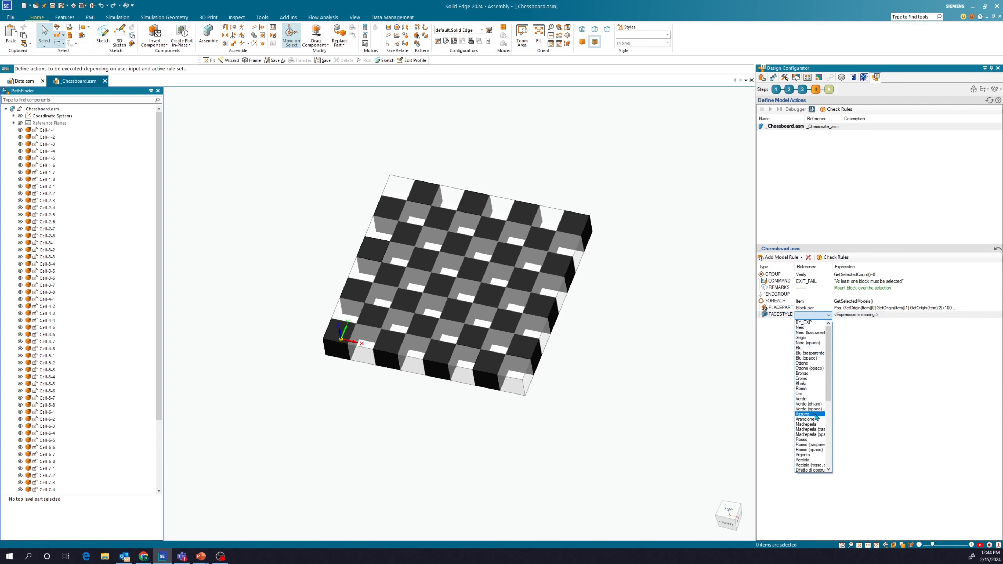
click(808, 439)
Set the FACESTYLE rule's expression to True.
click(859, 315)
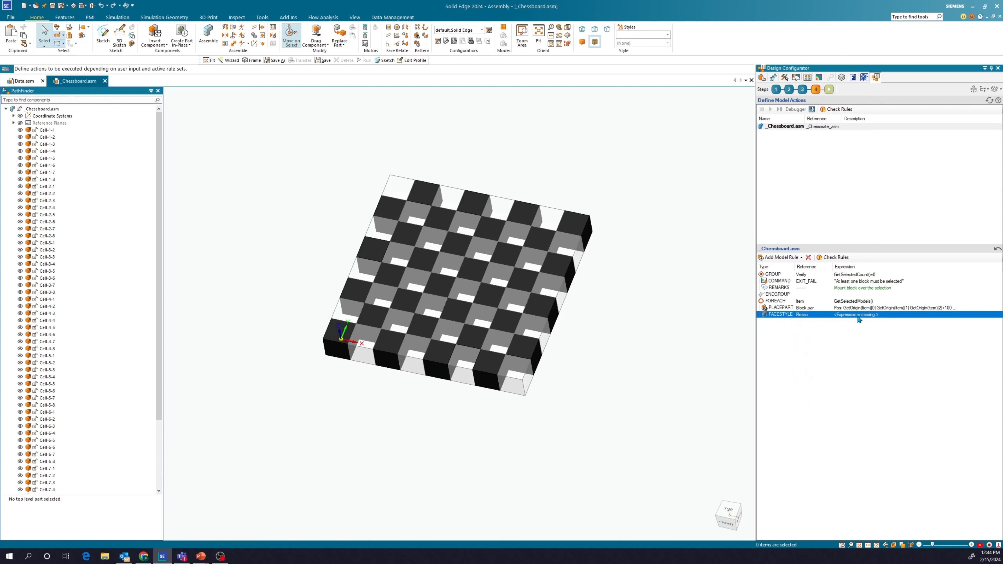
click(858, 316)
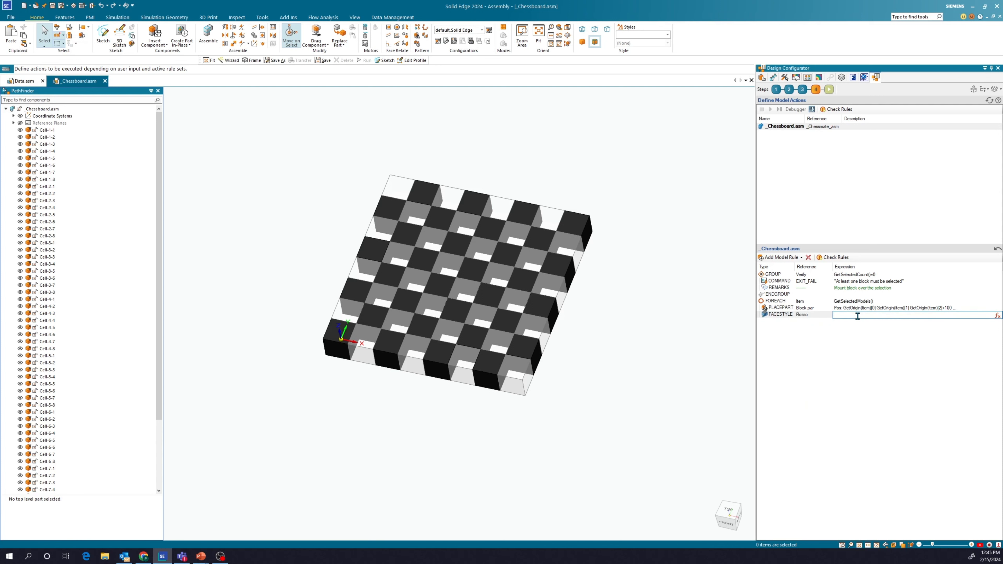
text(True)
click(821, 353)
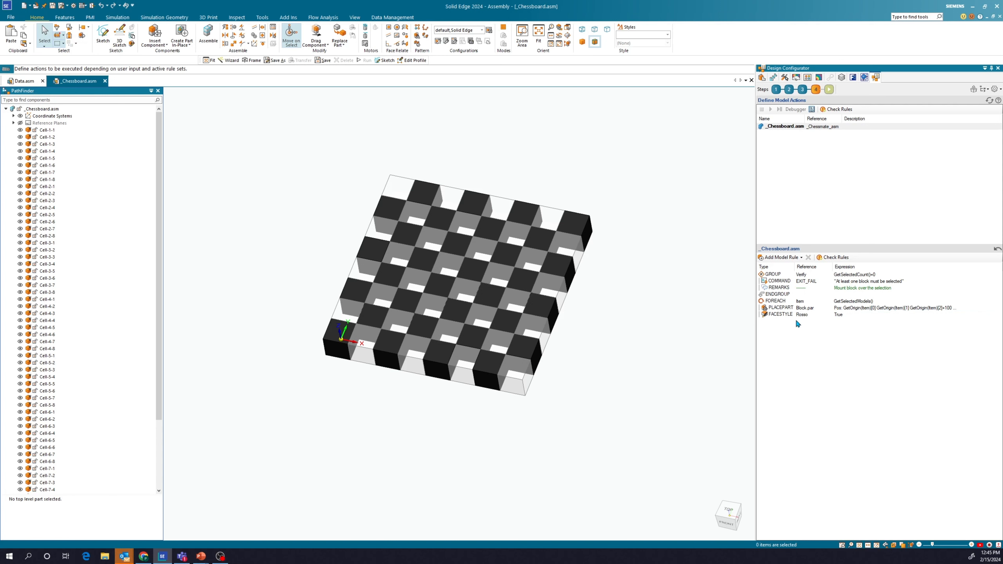
Close the FOREACH loop by adding a Next Loop workflow rule.
click(784, 257)
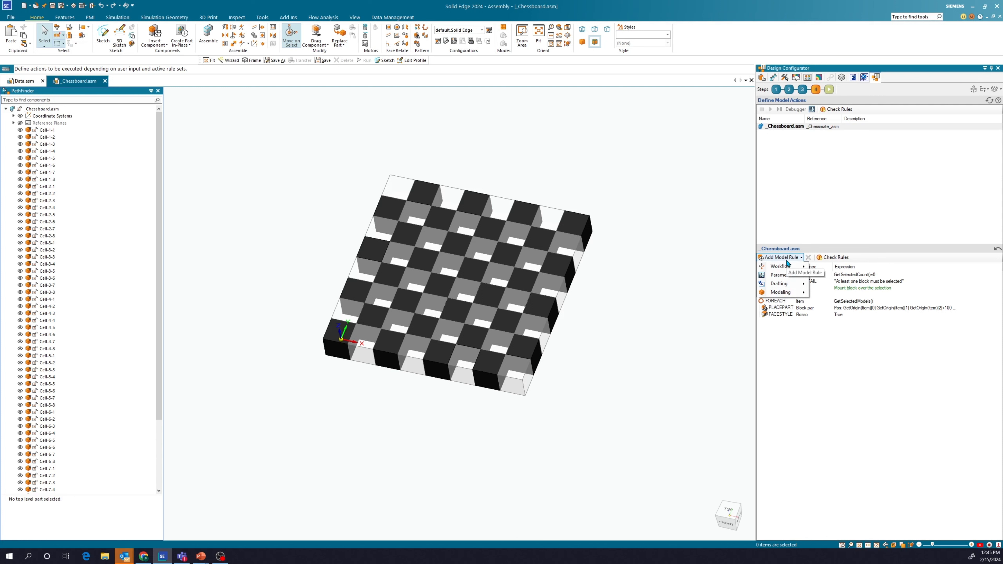
mouse_move(786, 267)
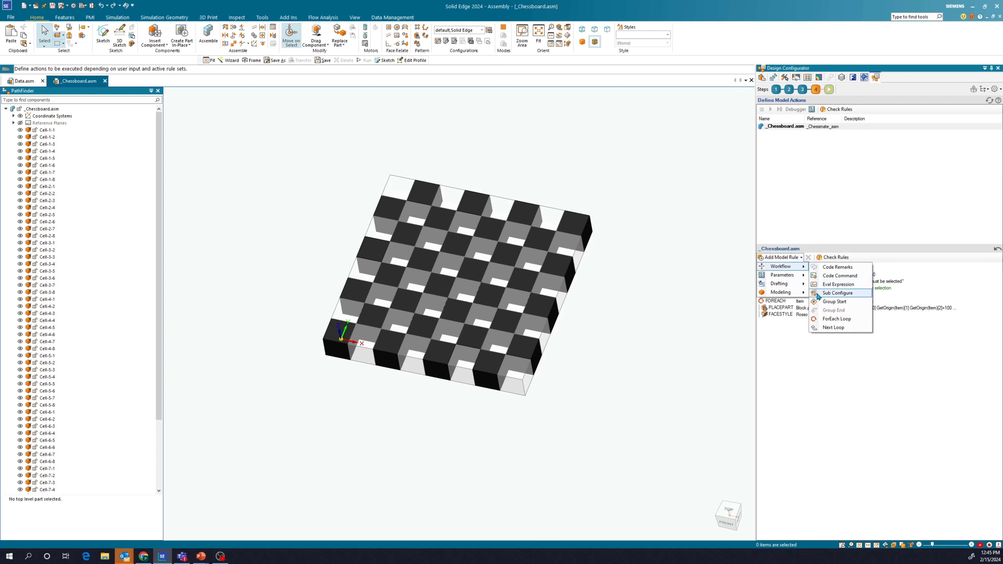
click(829, 328)
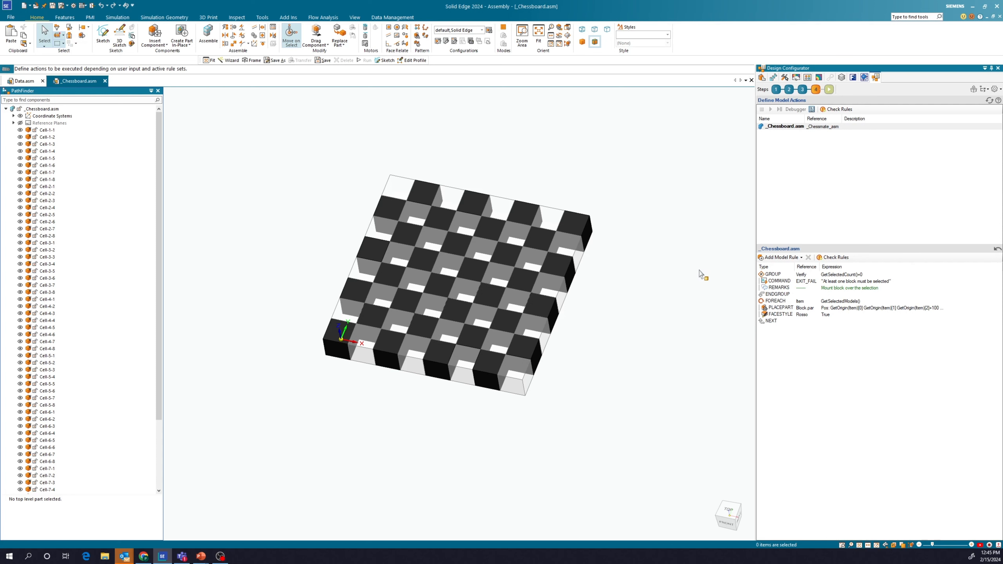
Execute the configuration with the blocks Cell-7-4, Cell-4-4, Cell-3-6 and Cell-1-8 selected.
click(829, 90)
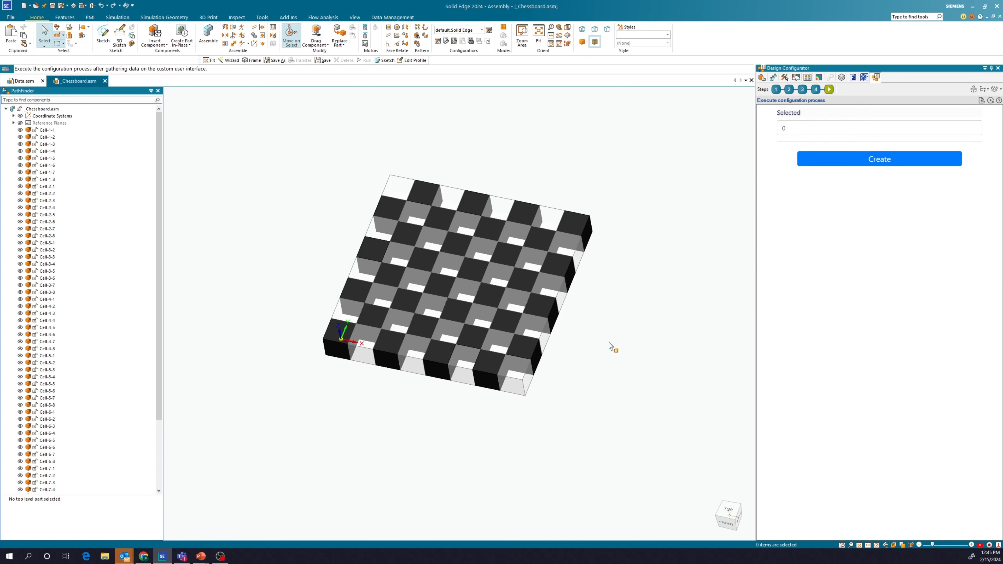
click(510, 301)
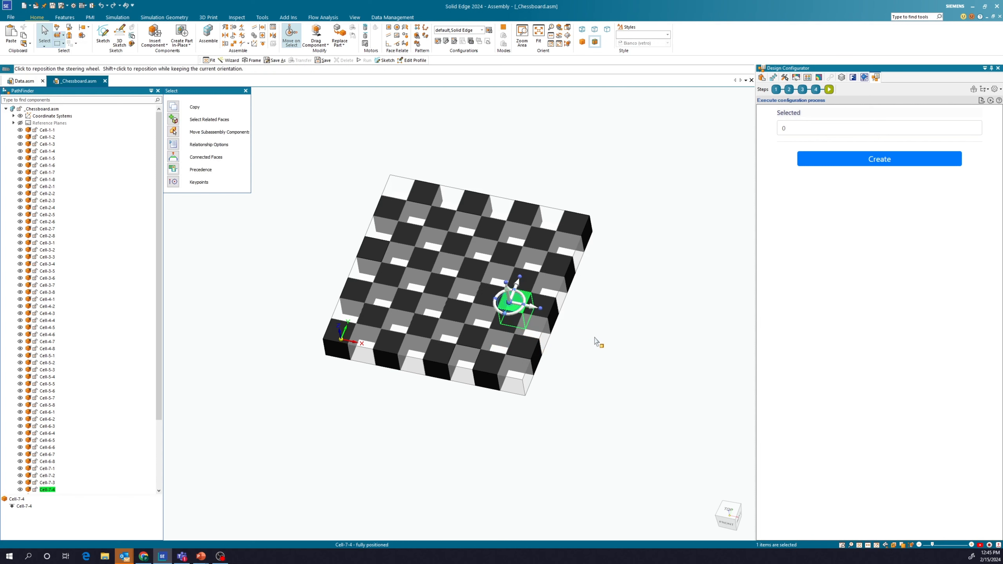
ctrl+click(441, 273)
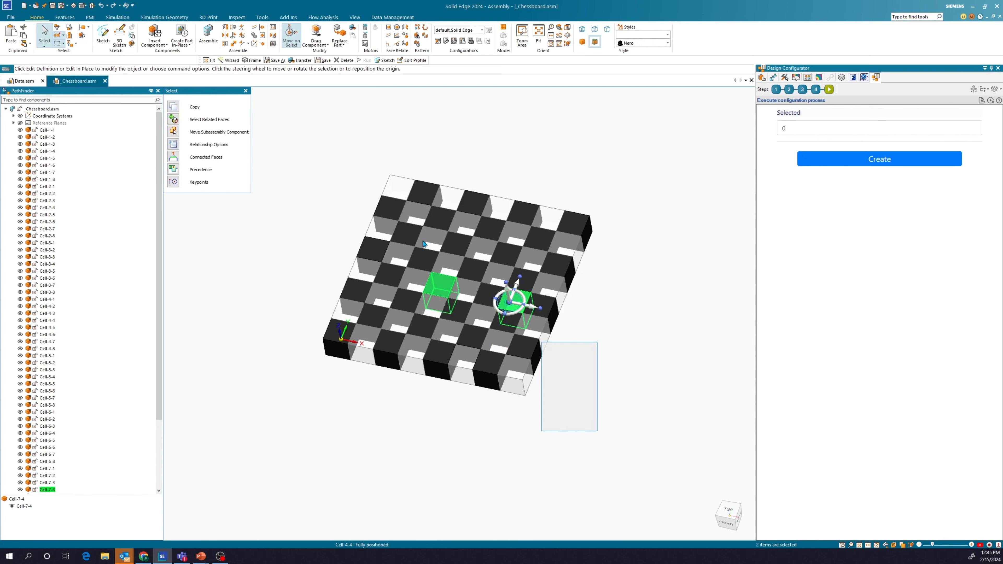
ctrl+click(425, 233)
ctrl+click(398, 187)
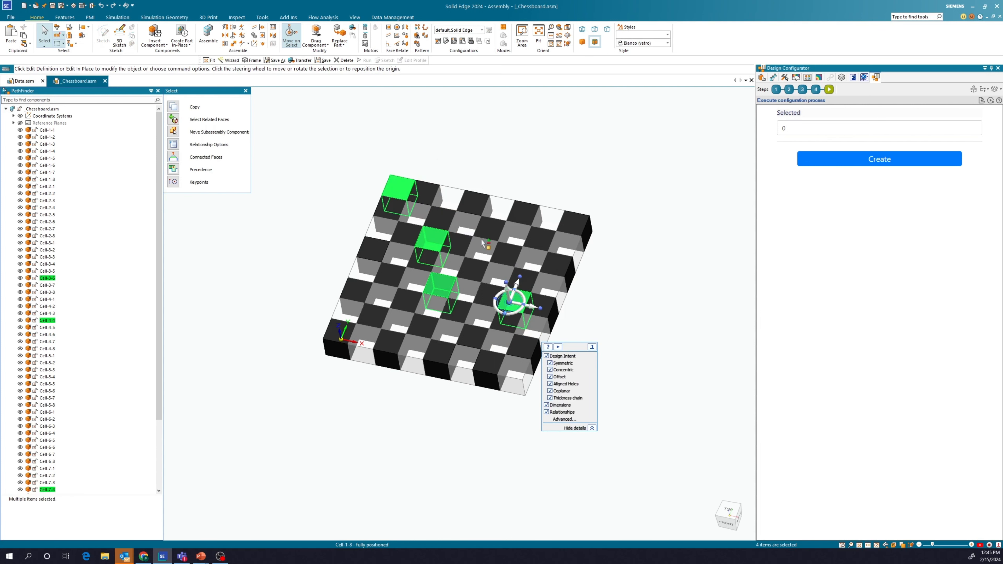
middle_drag(631, 304, 609, 268)
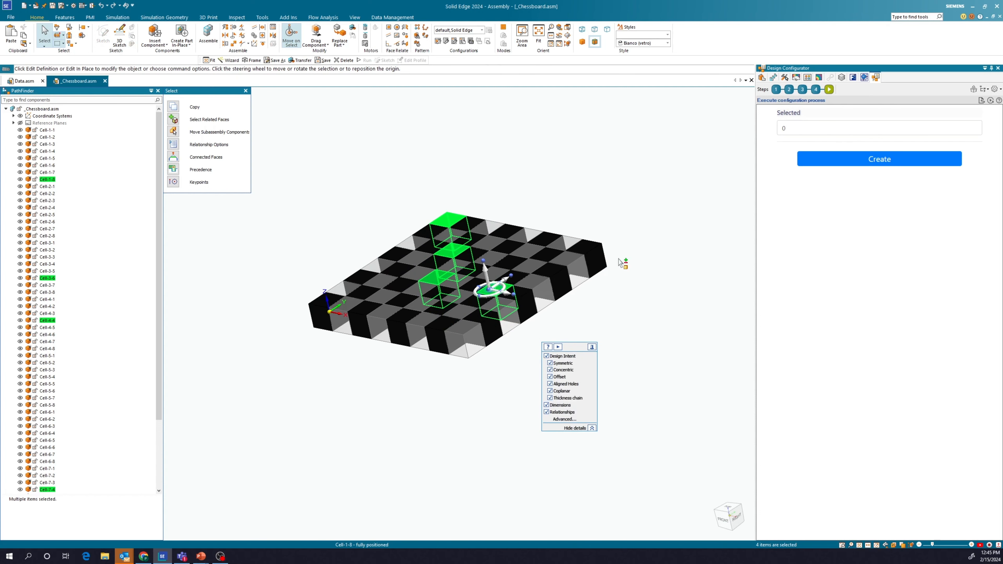
click(808, 163)
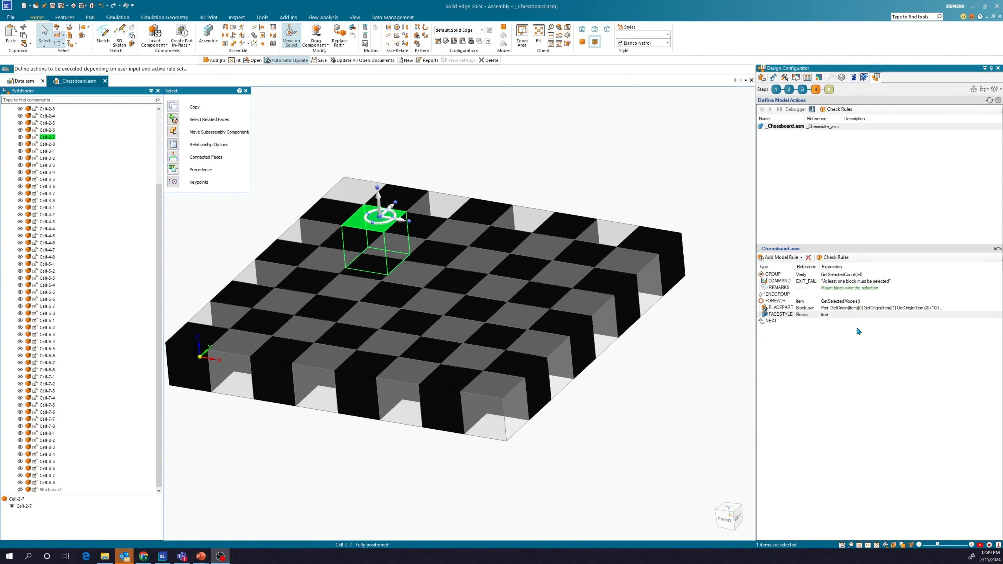
Set the FACESTYLE rule's properties to apply the face style to the last placed part.
right_click(815, 317)
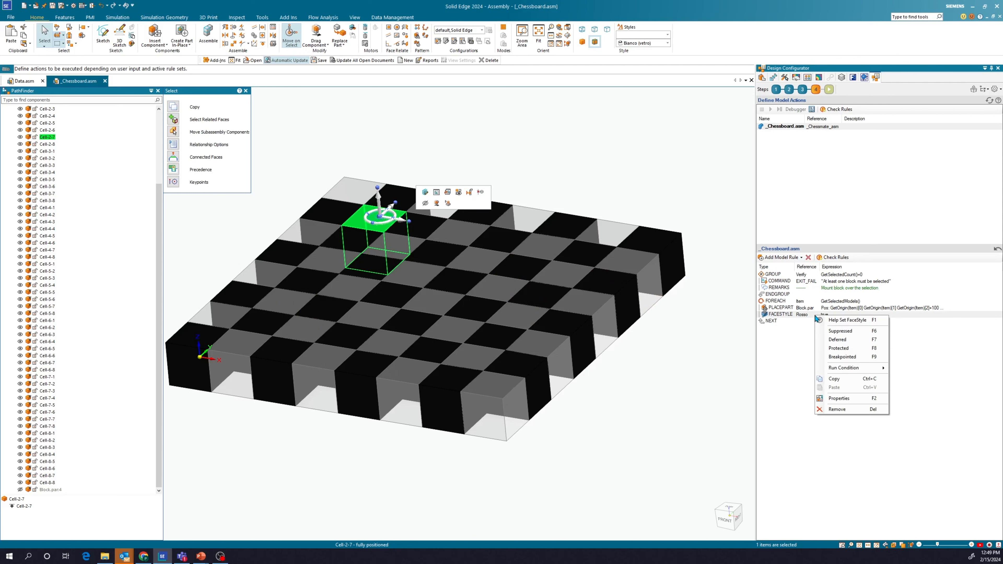
click(853, 401)
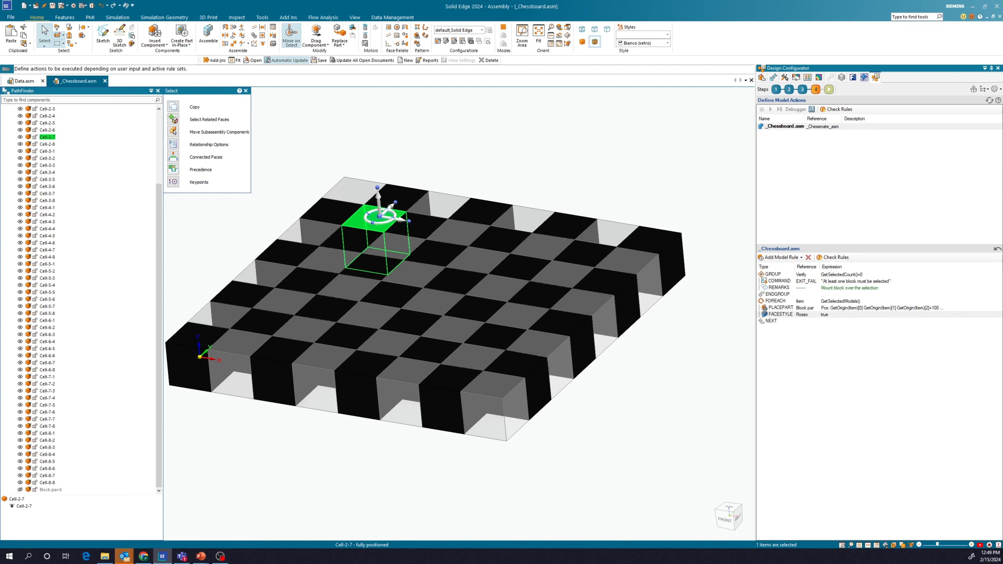
drag(0, 131, 384, 133)
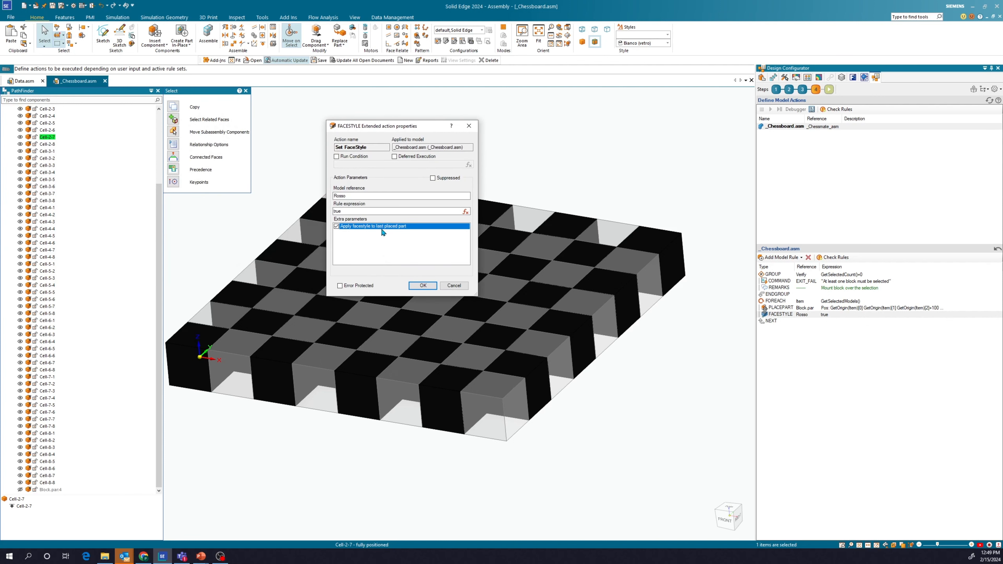
click(423, 286)
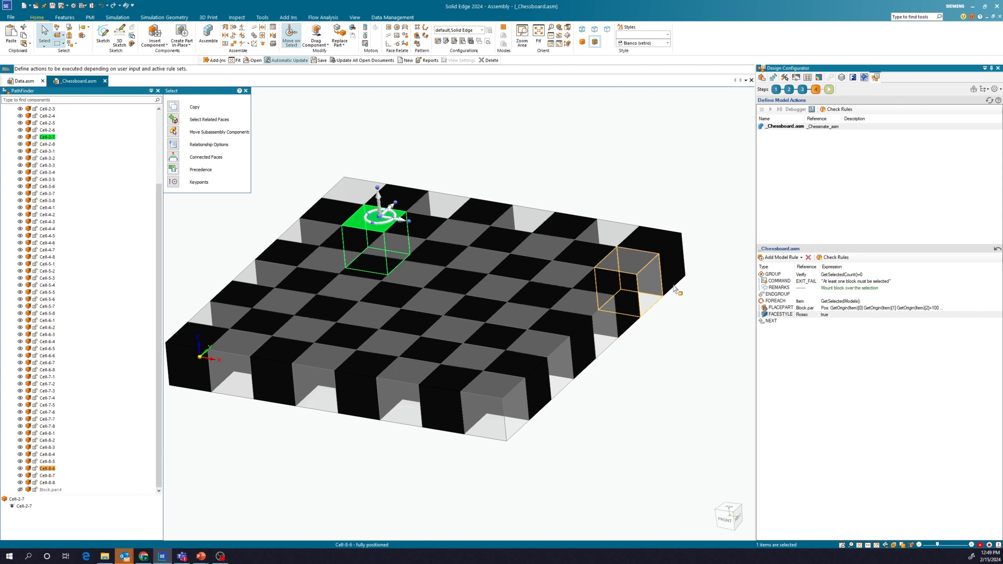
Execute the configuration with the blocks Cell-7-3, Cell-5-4, Cell-3-6 and Cell-1-8 selected.
click(830, 91)
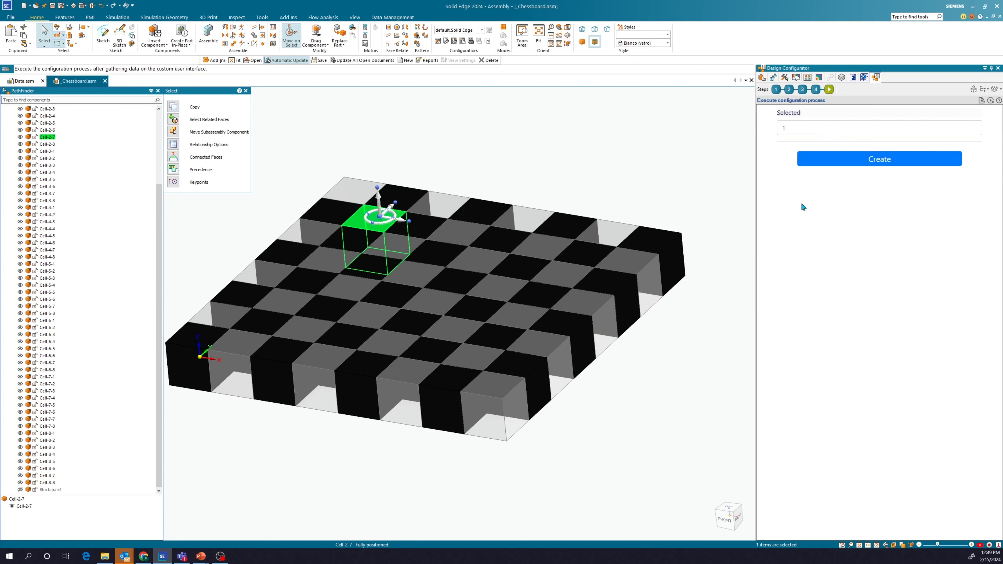
click(674, 165)
scroll(594, 178, down, 4)
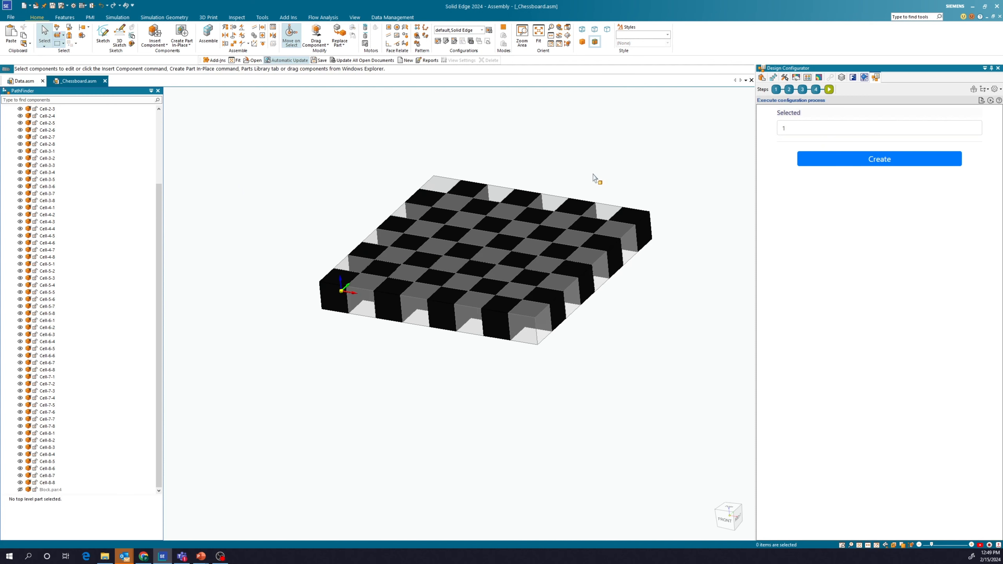
click(547, 263)
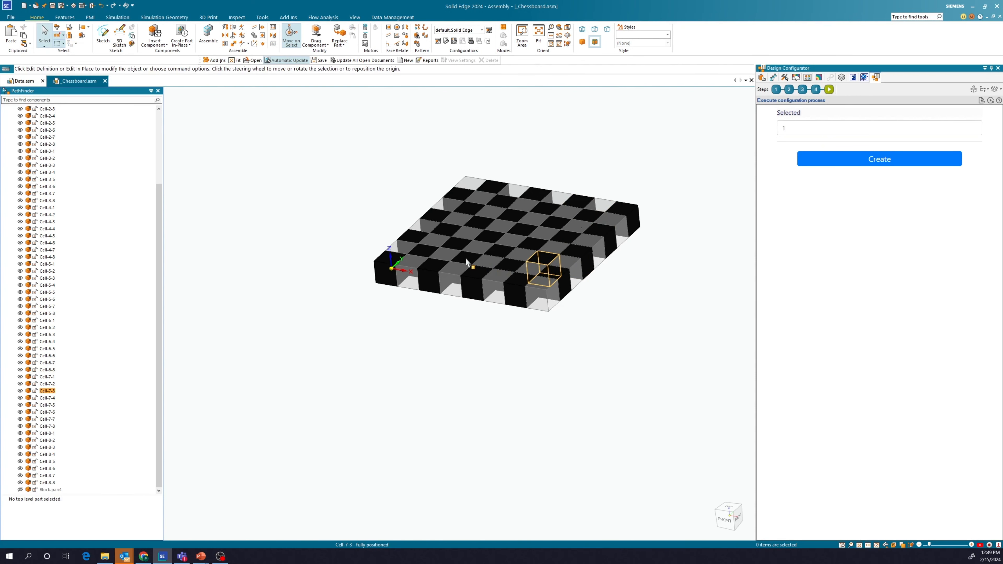
ctrl+click(506, 246)
ctrl+click(478, 200)
ctrl+click(470, 182)
shift+middle_drag(403, 330, 366, 365)
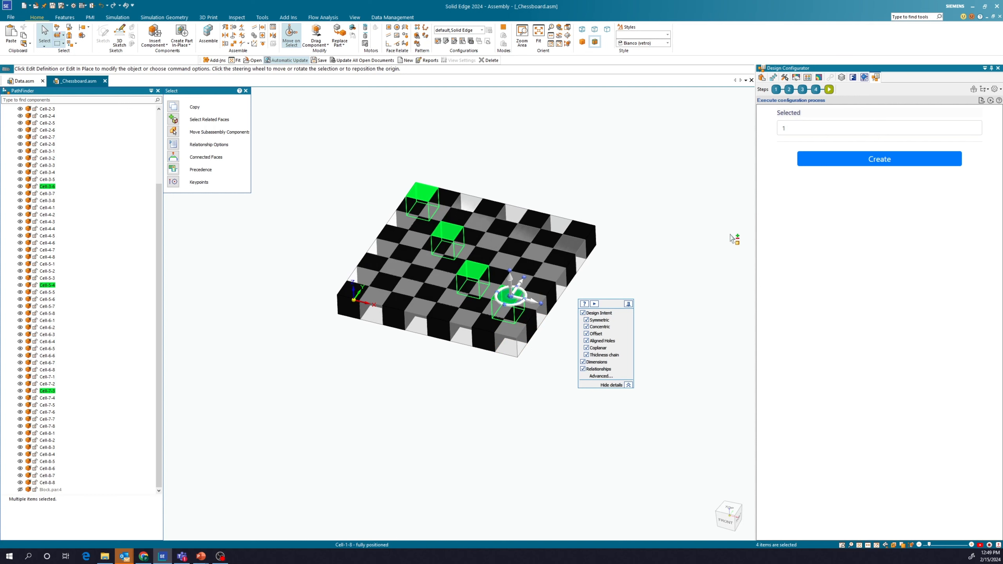
click(811, 162)
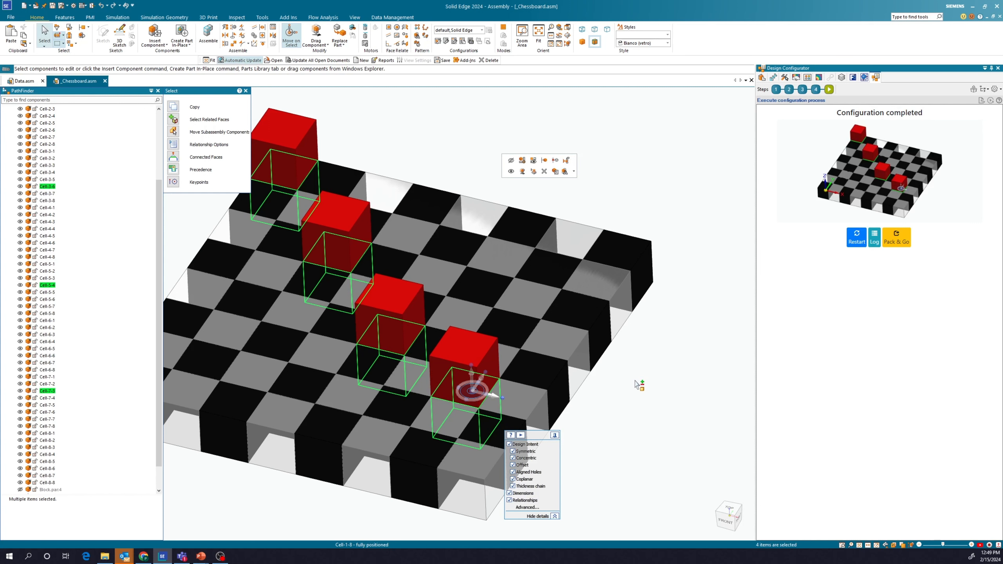
Restart the configuration and execute it with Cell-8-8, Cell-7-7, Cell-6-6, Cell-5-7 and Cell-4-8 added to the selection, then clear the selection.
scroll(638, 384, down, 1)
click(857, 238)
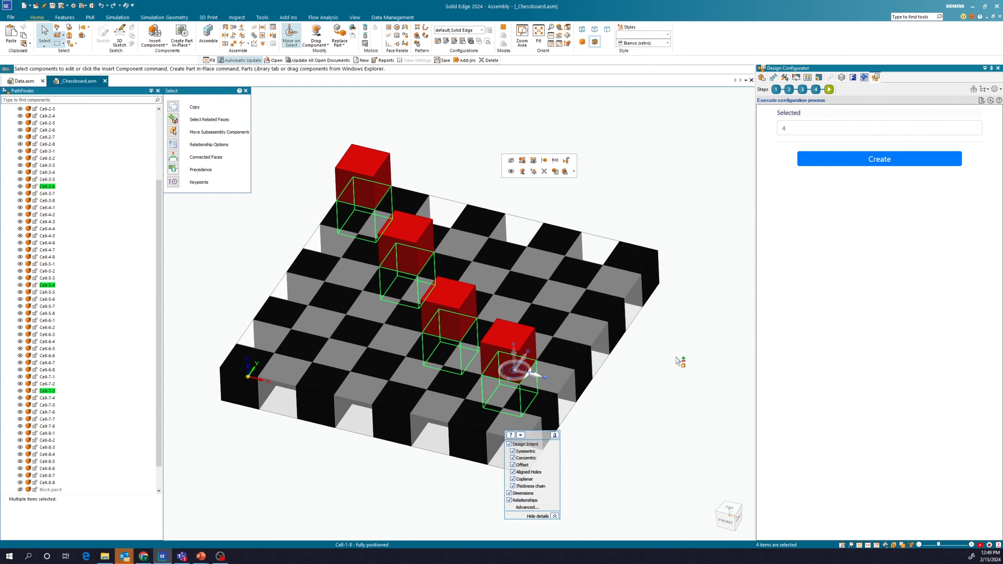
click(640, 264)
click(568, 281)
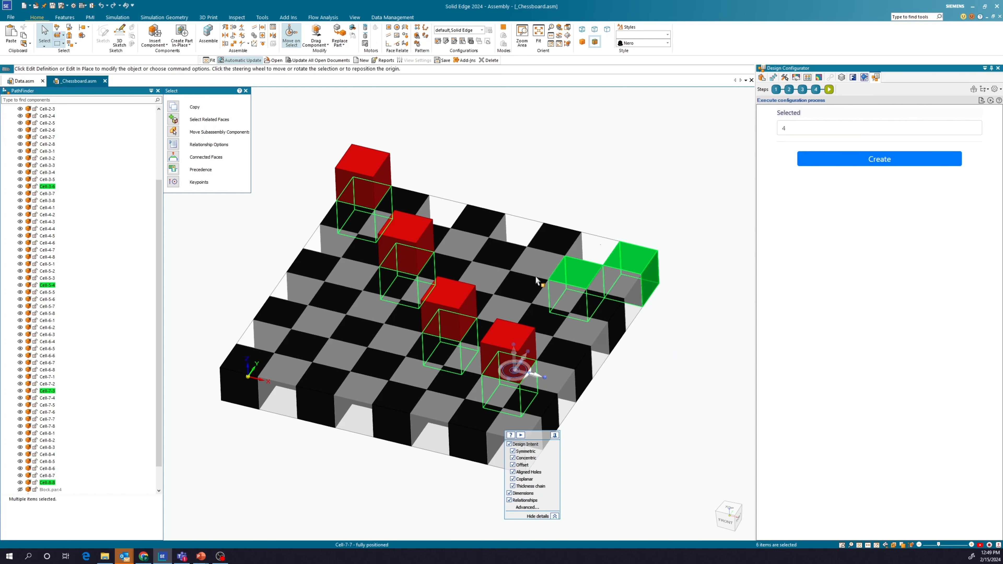
click(518, 285)
click(492, 239)
click(489, 238)
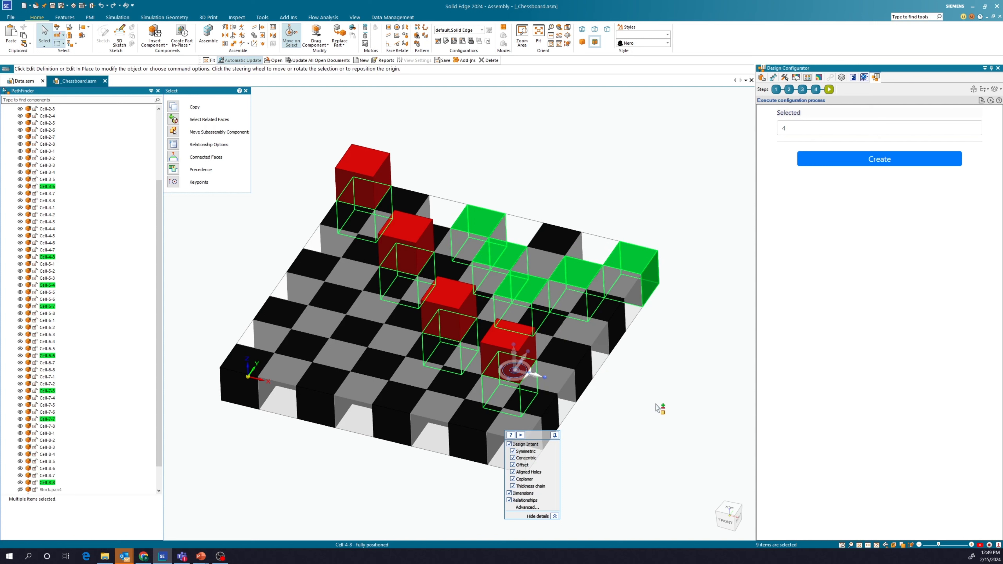
click(819, 162)
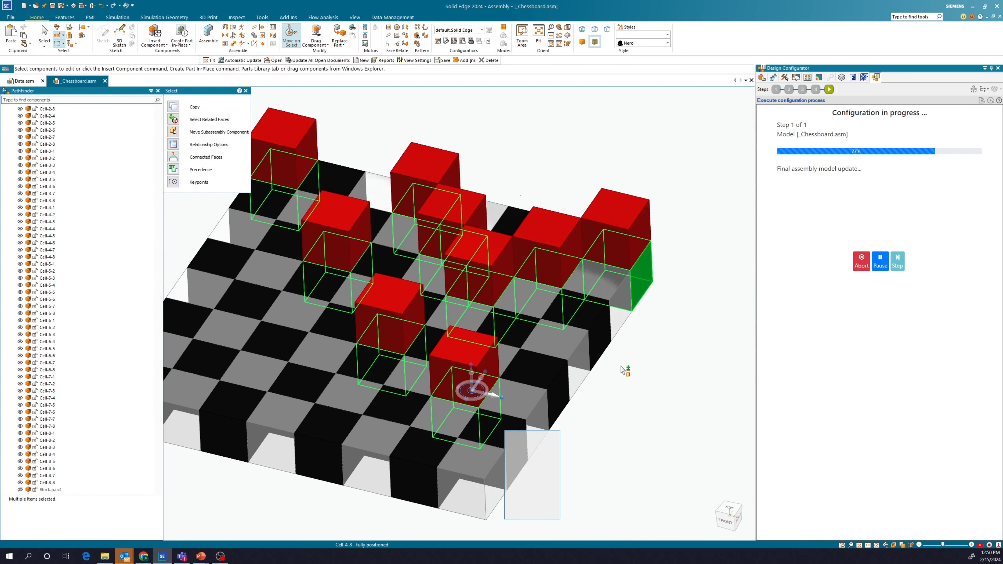
scroll(637, 383, down, 2)
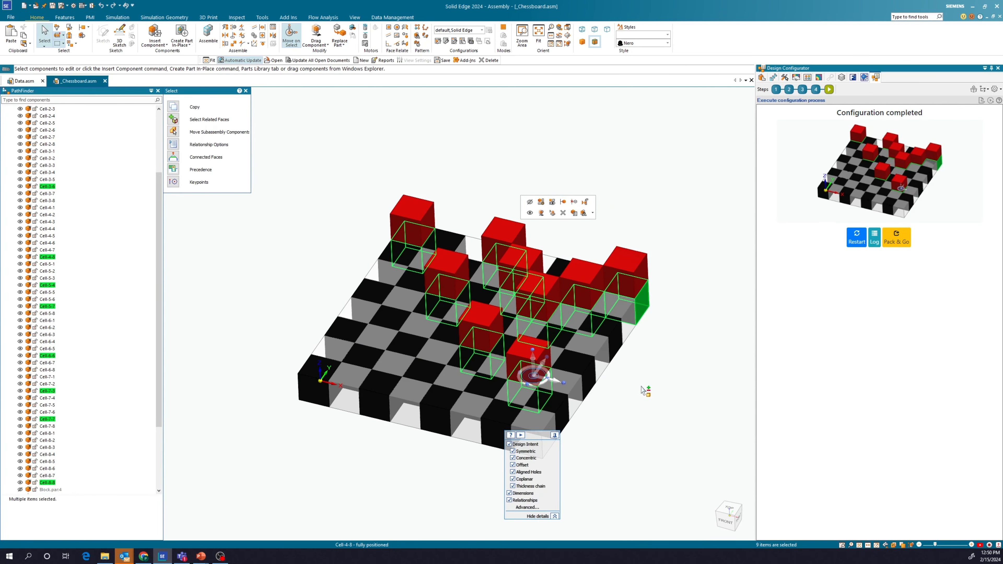
click(291, 315)
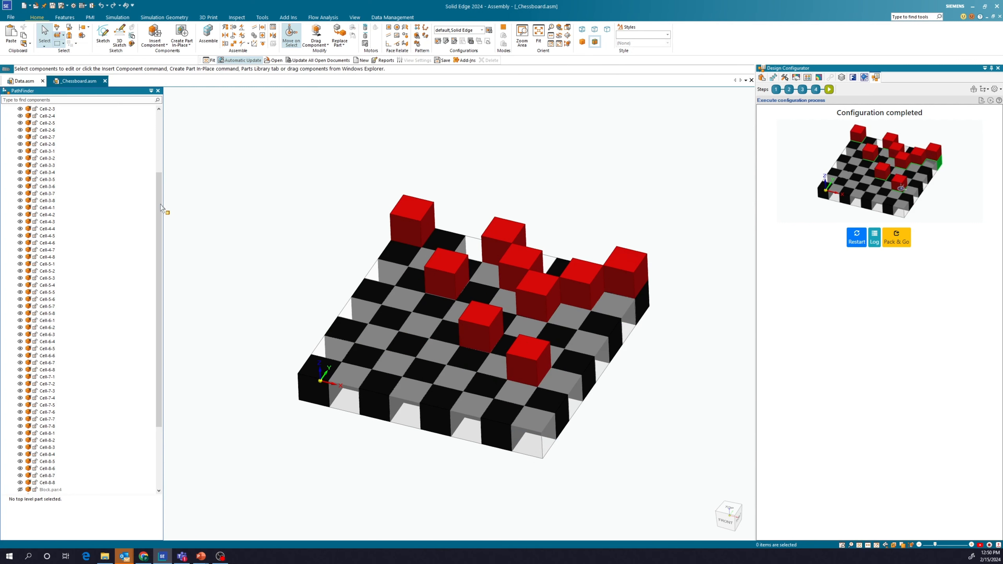
Open the recent assembly _Chessmate.asm and display its model action rules.
click(10, 17)
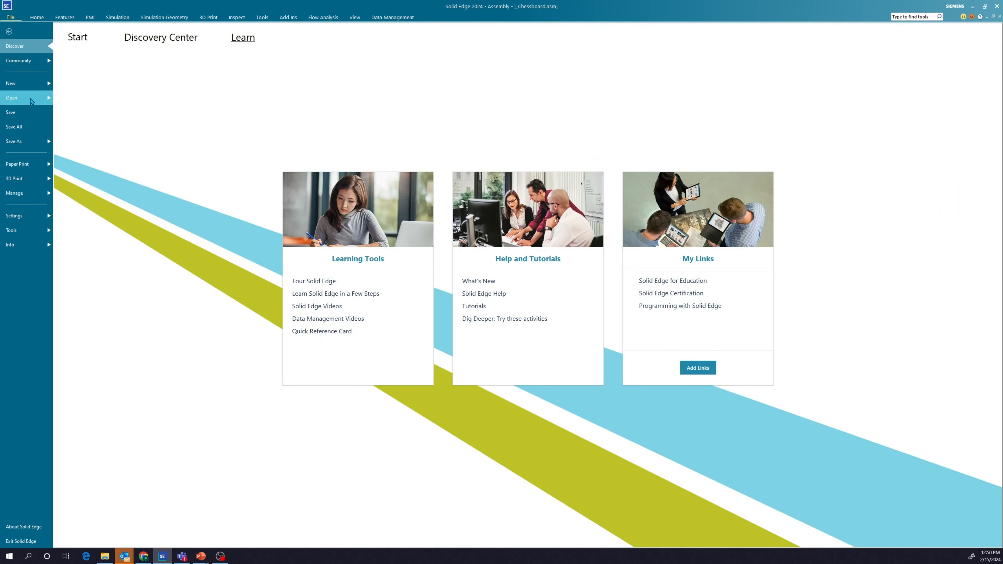
click(32, 101)
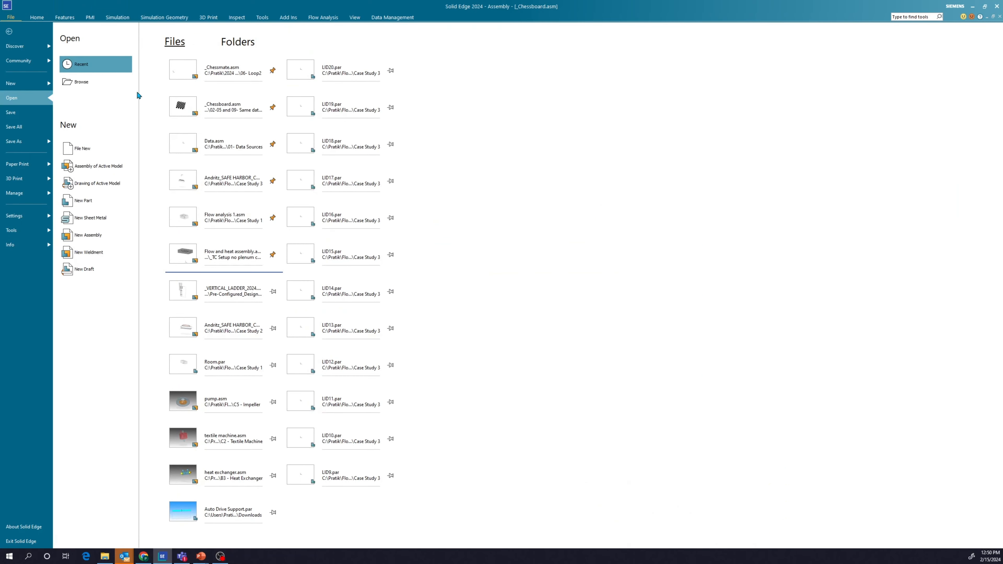
click(235, 110)
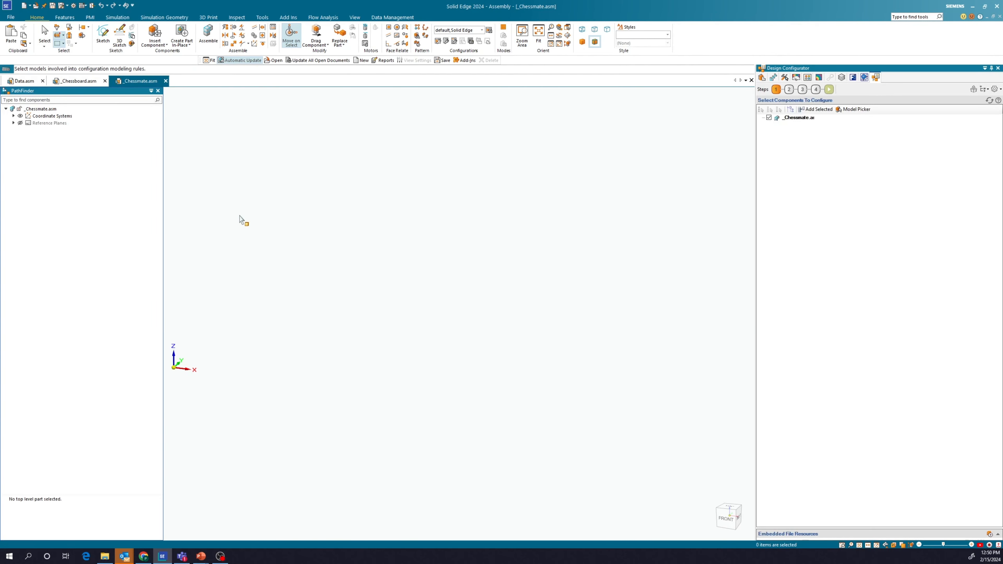
click(815, 89)
click(784, 127)
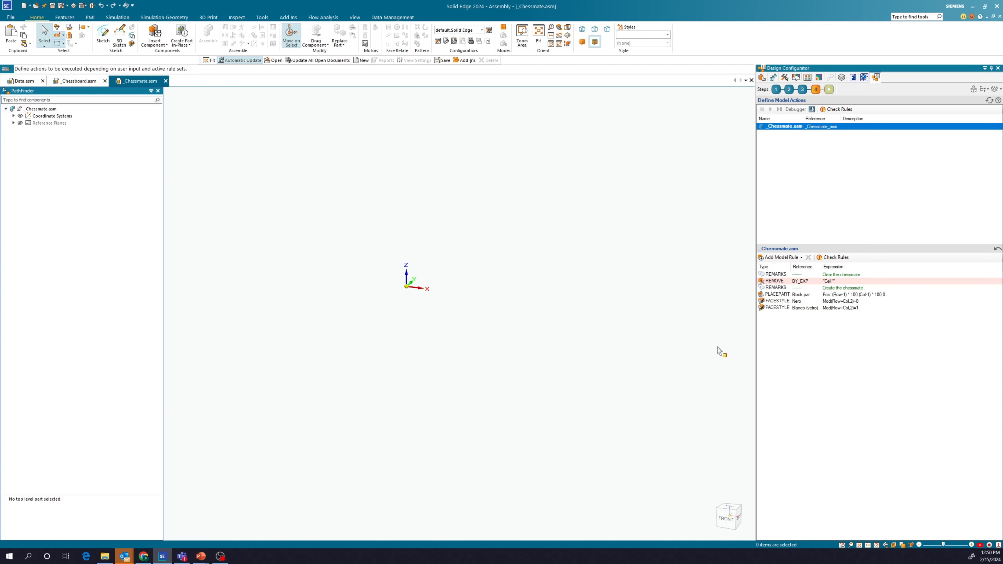
Examine the _Chessmate.asm block placement and face style rules together with its Rows and Cols input fields.
click(778, 296)
click(780, 301)
click(784, 308)
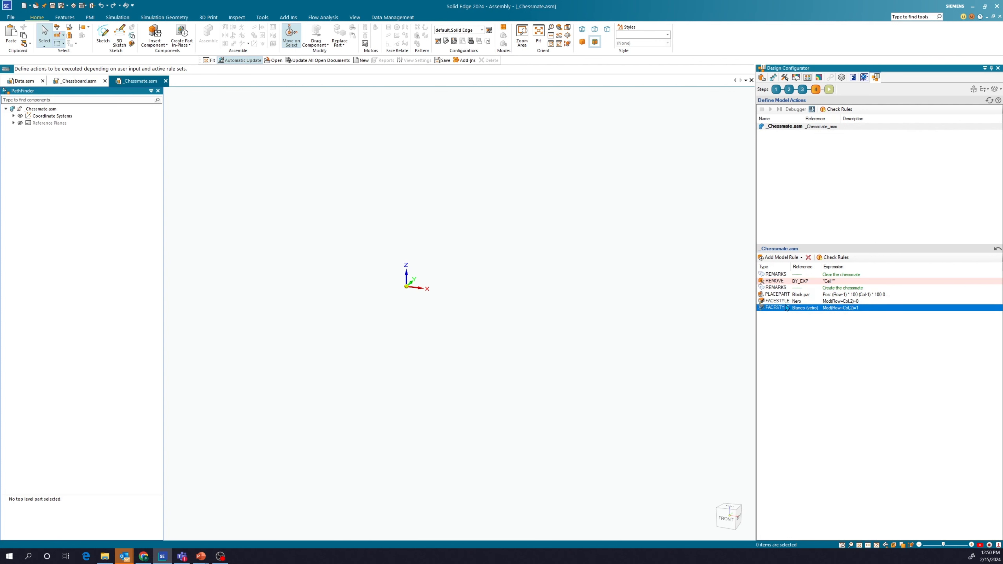
click(787, 296)
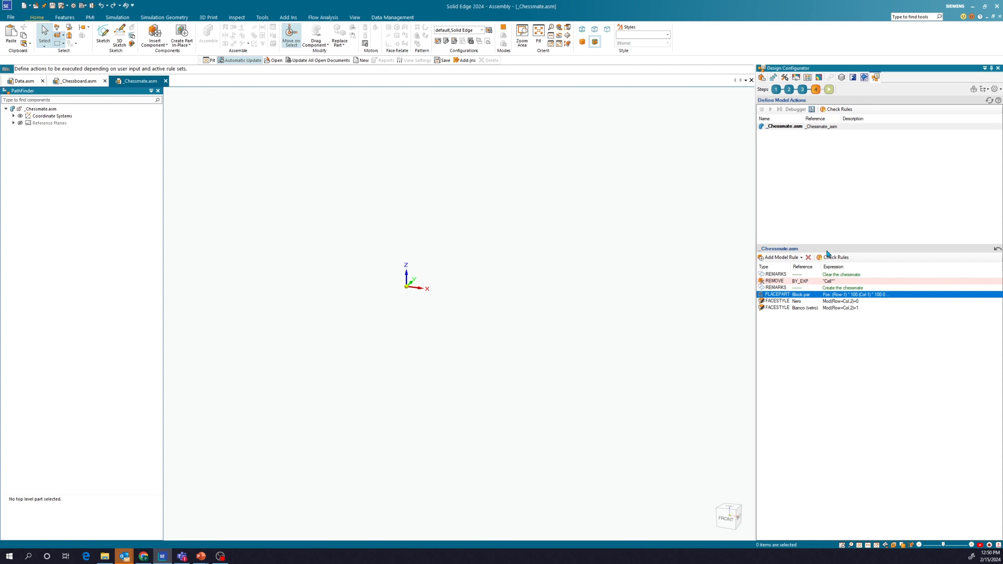
click(790, 90)
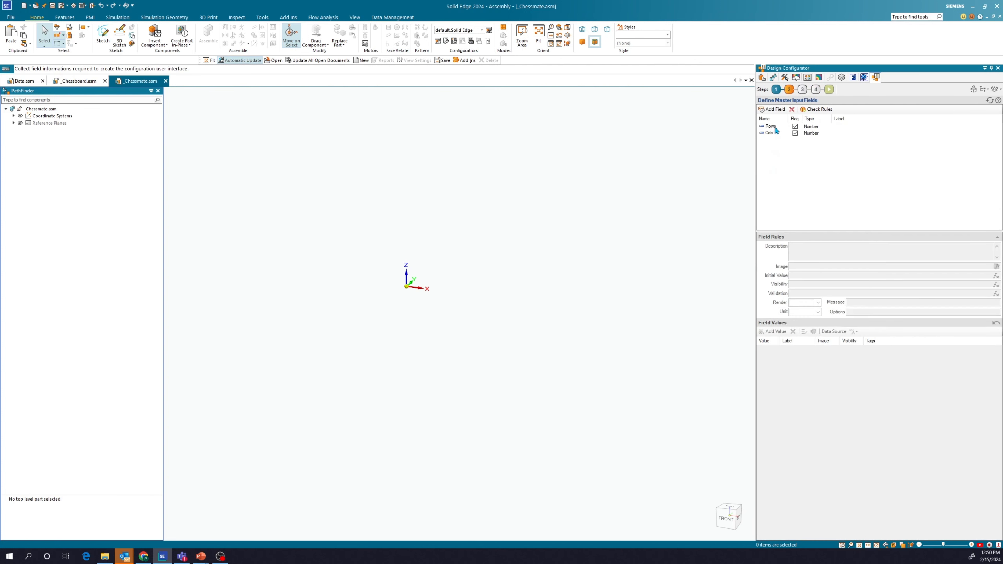
click(816, 89)
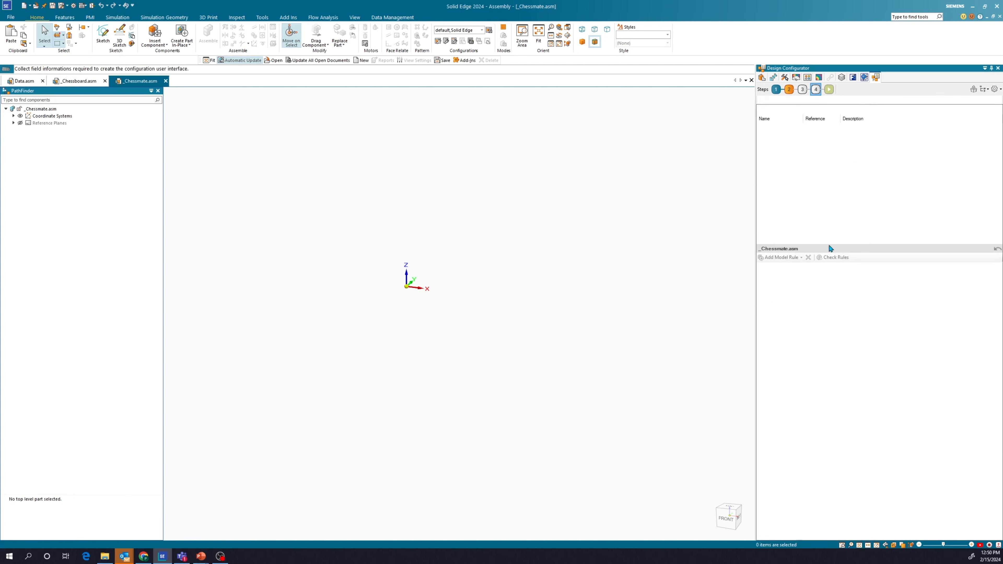
click(829, 249)
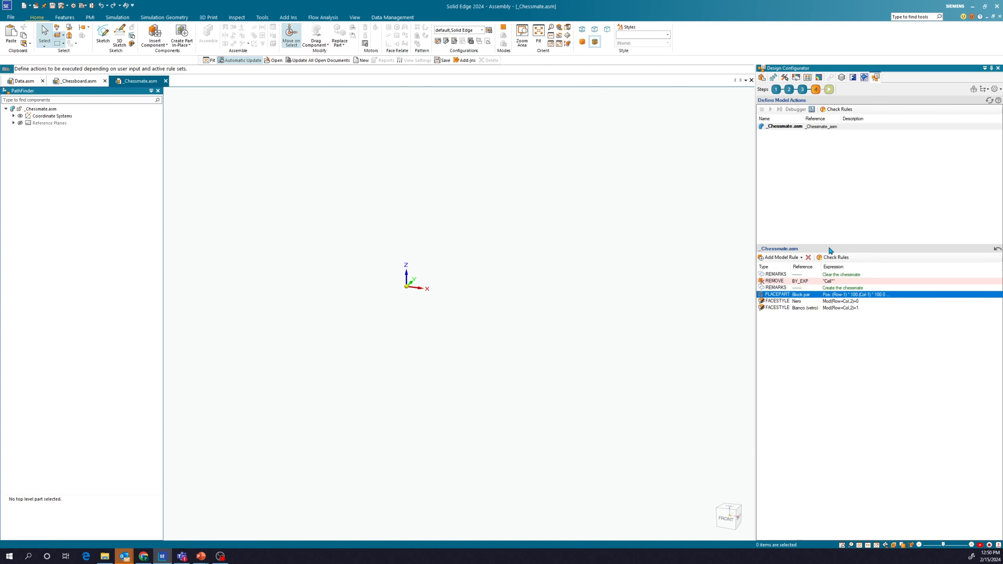
Add a ForEach Loop rule after the "Create the chessmate" remark and name its item variable Row.
click(777, 288)
right_click(777, 293)
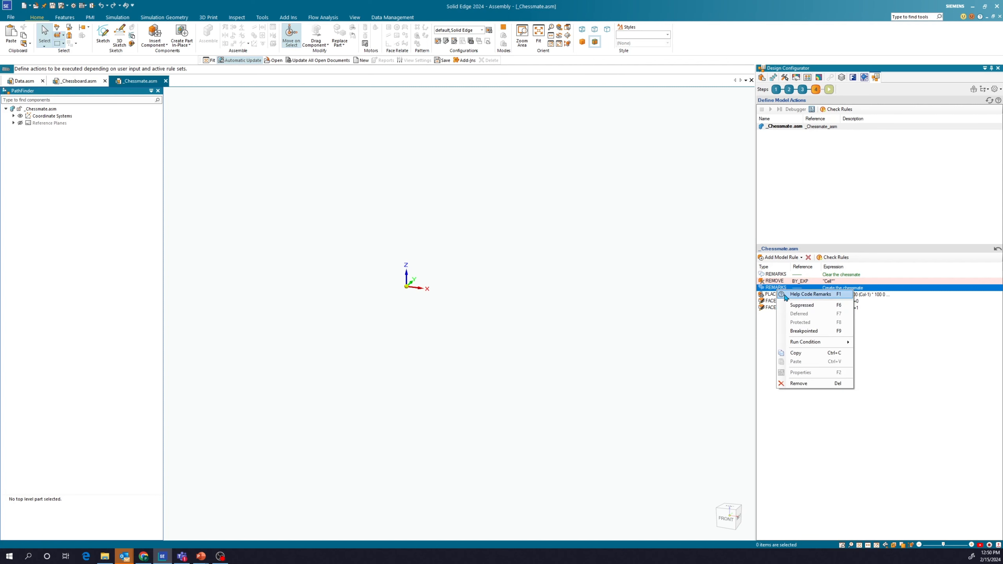
click(797, 257)
click(797, 257)
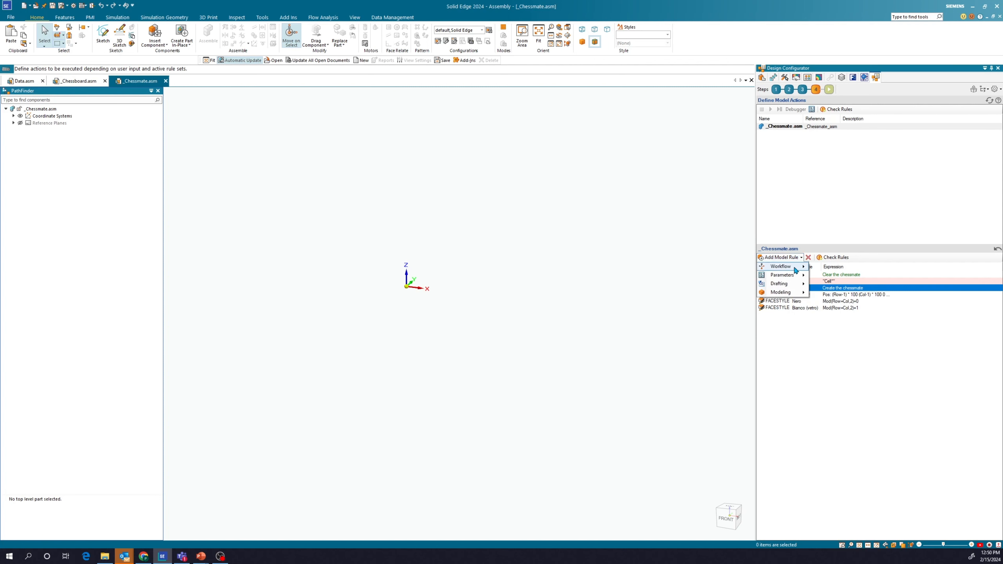
mouse_move(795, 268)
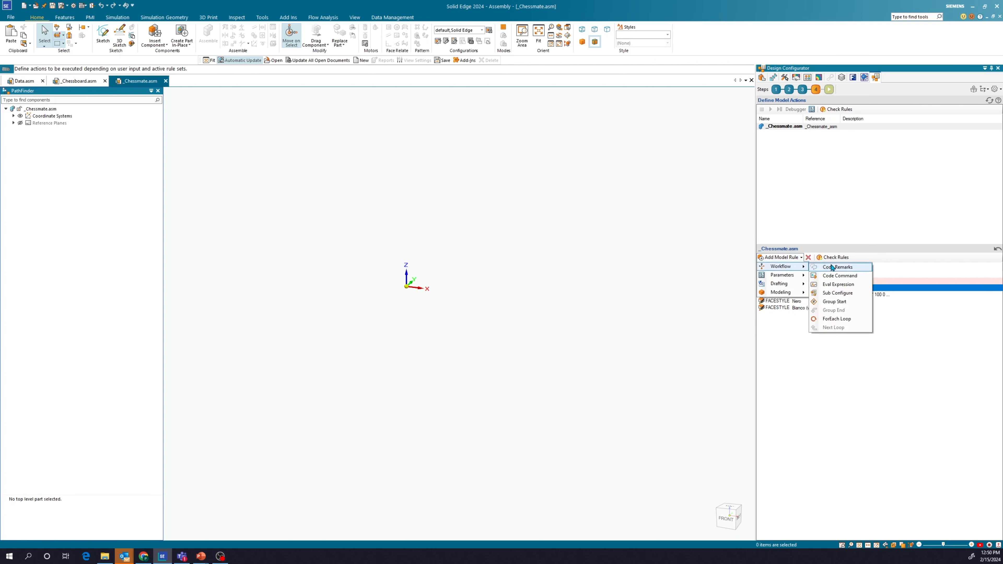
click(833, 319)
click(804, 295)
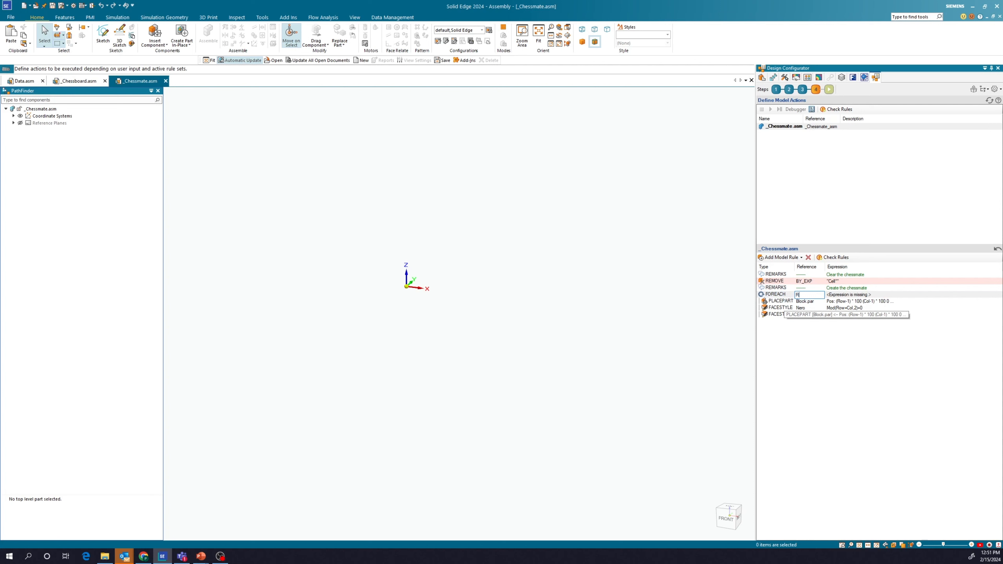
Set the Row loop's item type to Number and start its range at 1.
click(853, 295)
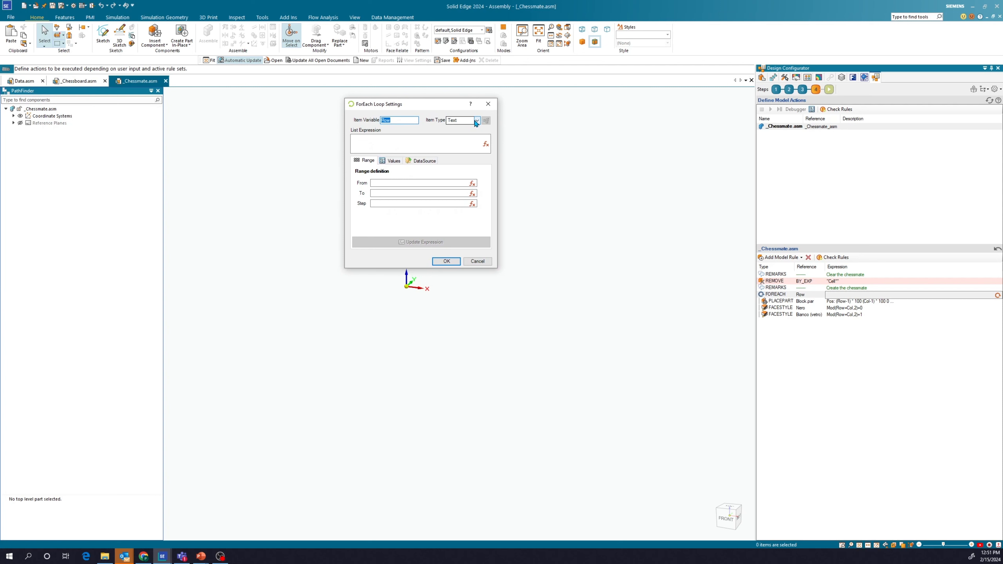
click(476, 121)
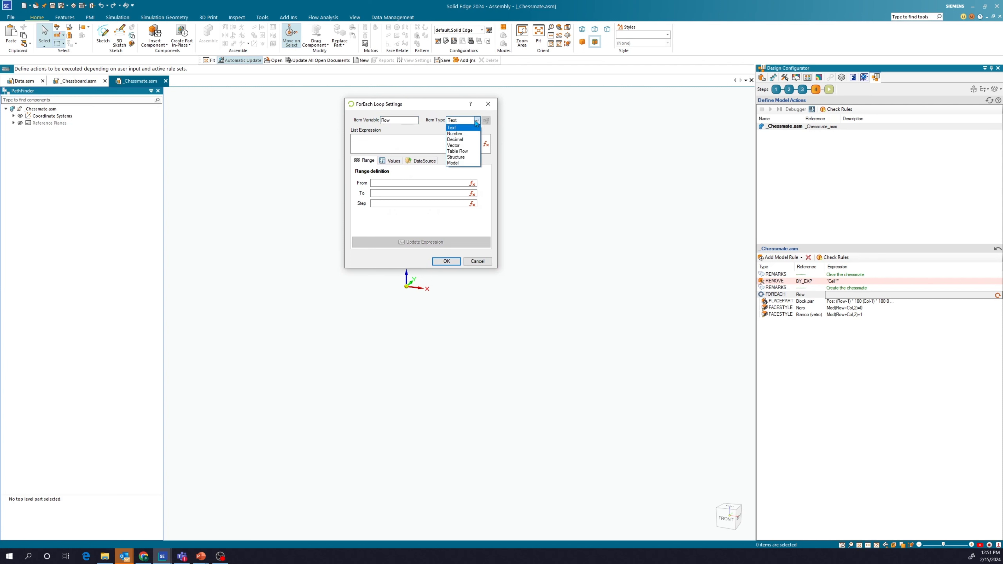
click(474, 134)
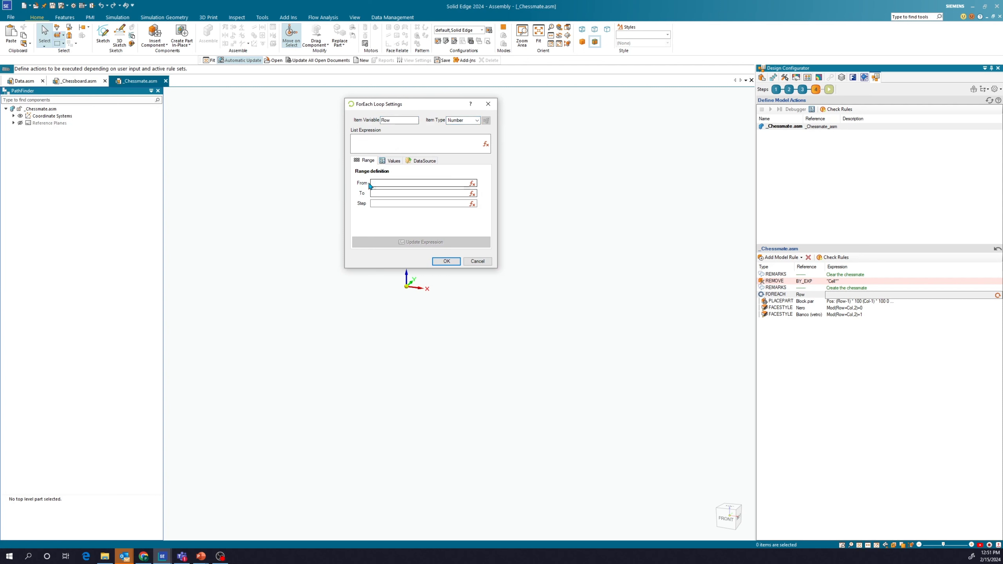
click(378, 184)
text(1)
Try to set the end of the Row loop's range to the Rows input.
click(471, 195)
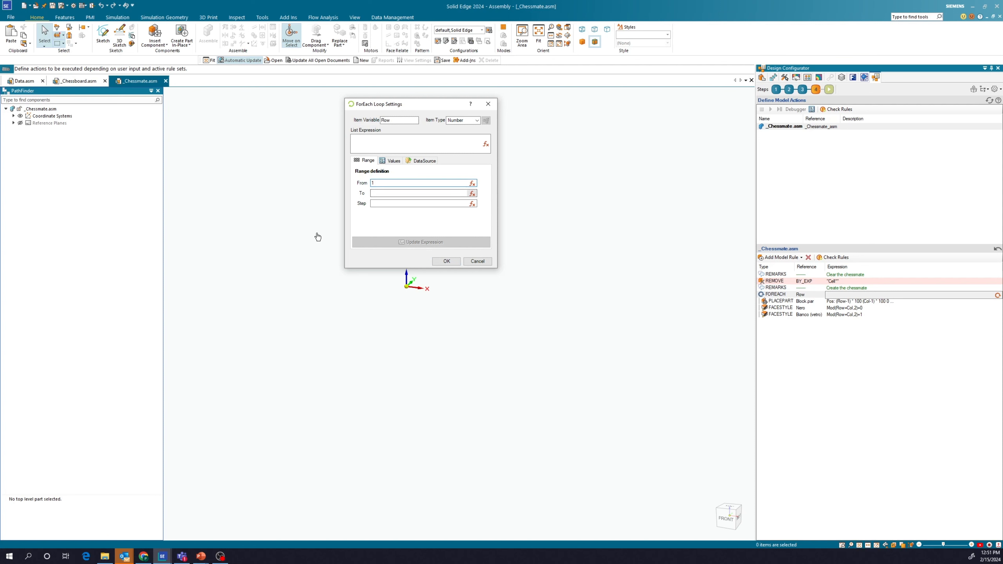
click(73, 115)
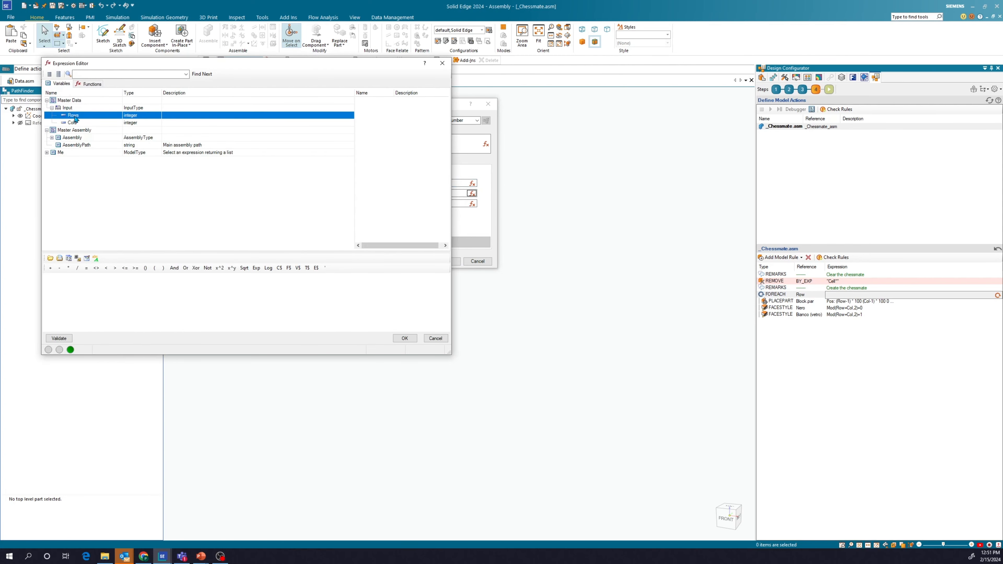
click(411, 339)
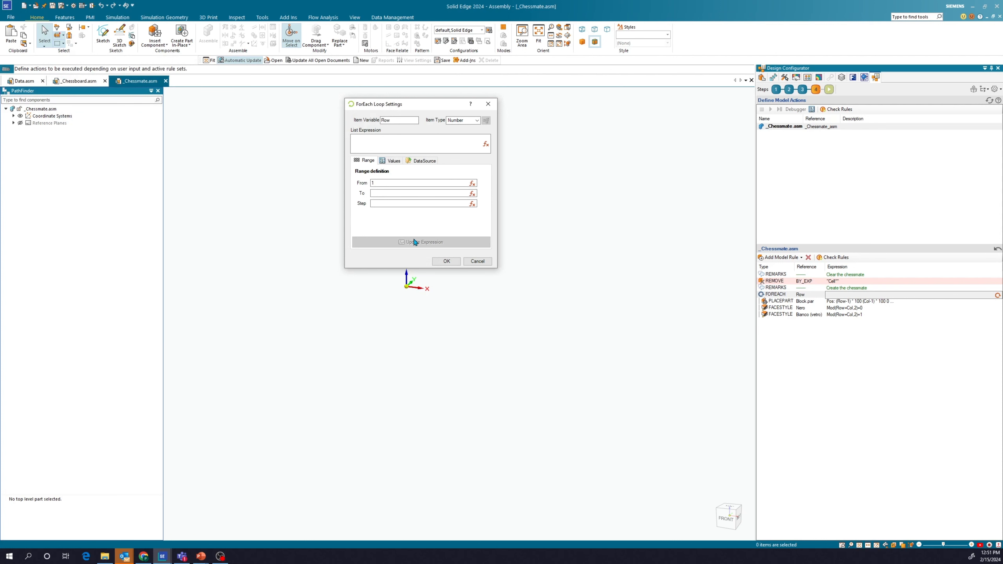
End the Row loop's range at Input.Rows and generate its integer range list expression.
click(472, 193)
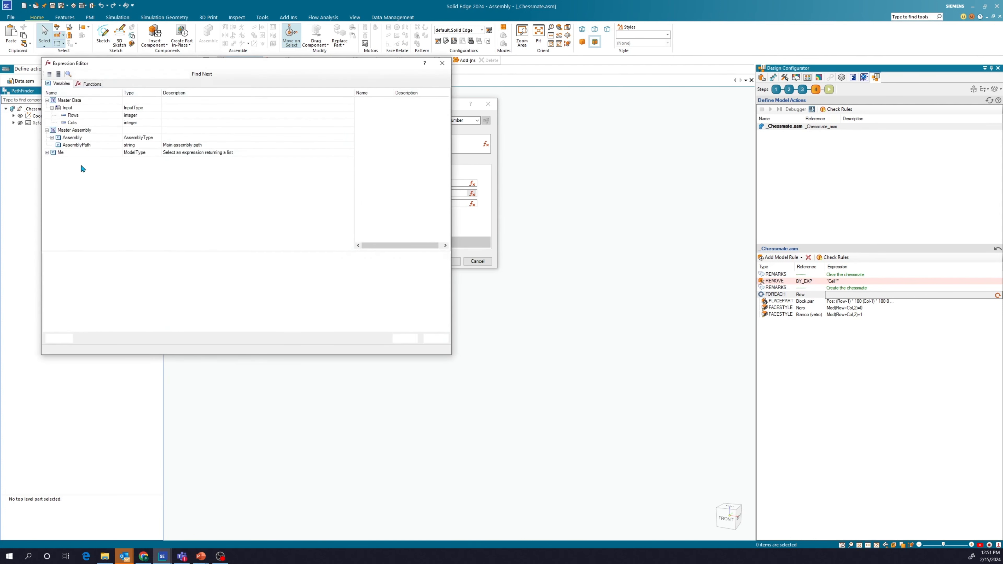
double_click(73, 116)
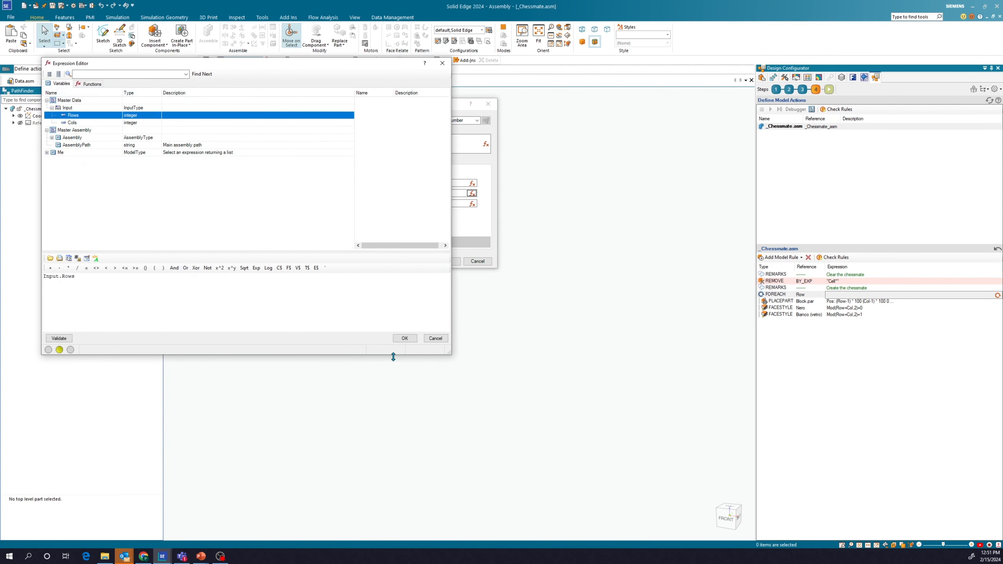
click(411, 339)
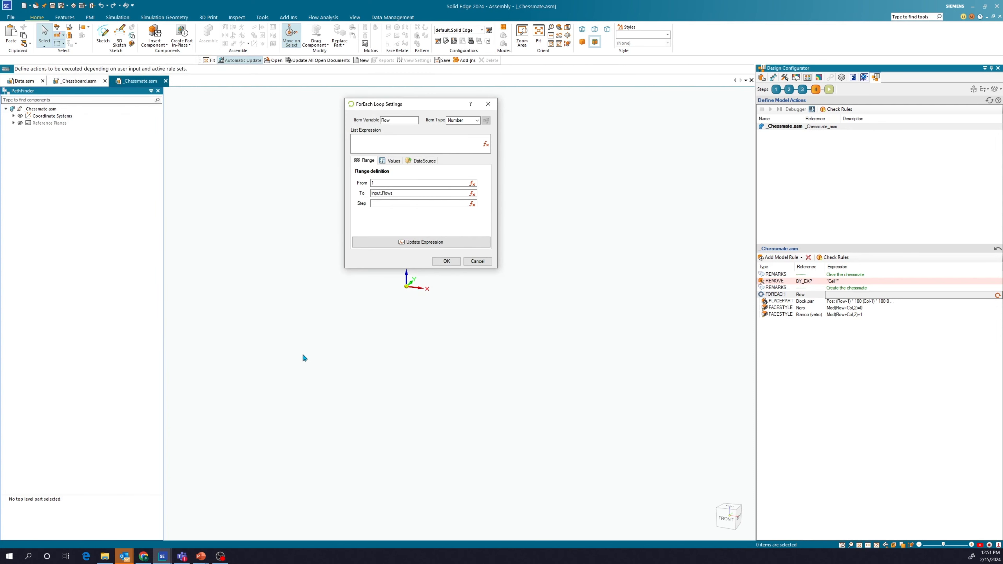
click(406, 246)
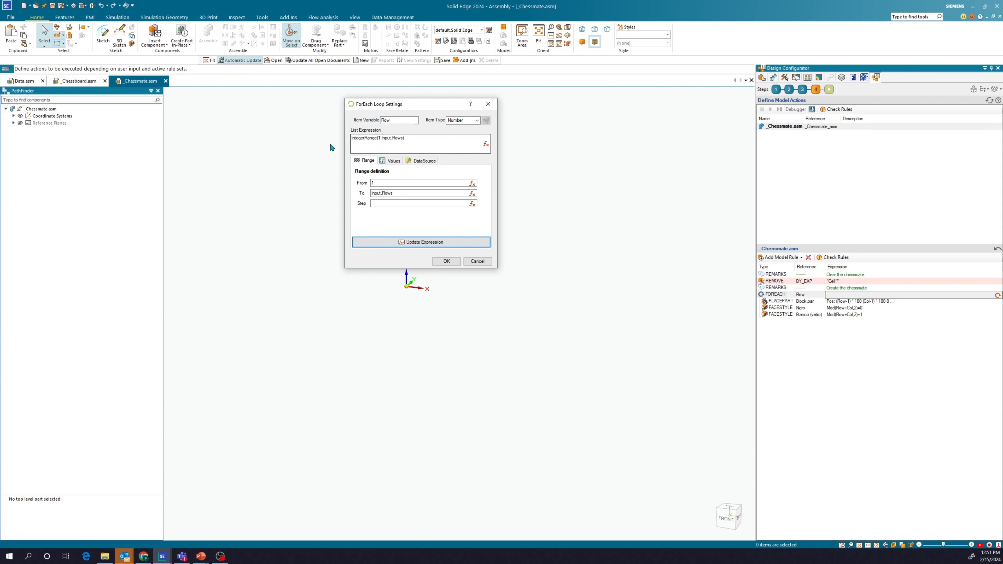
click(446, 261)
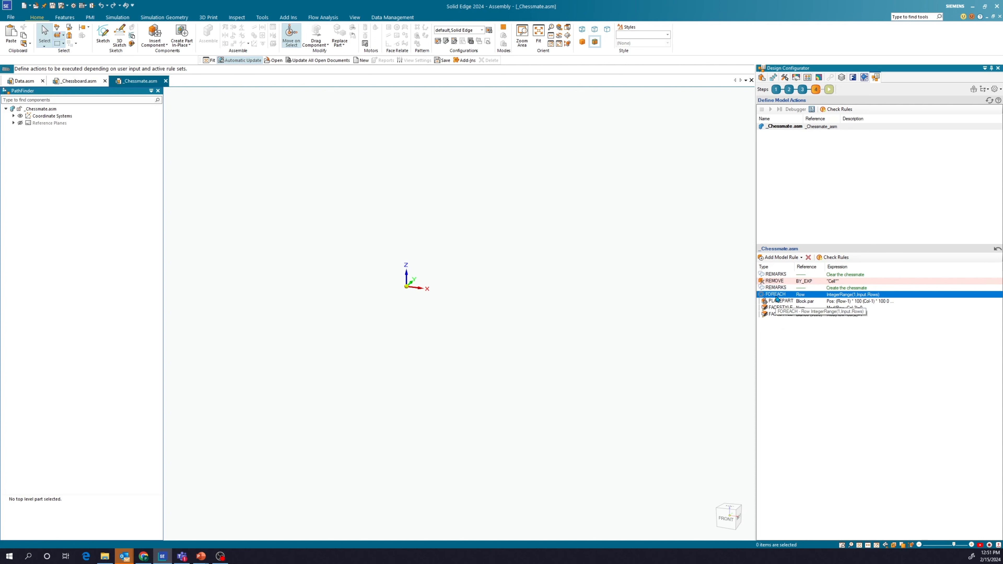
Add a nested ForEach Loop rule inside the Row loop and name its item variable Col.
click(781, 262)
mouse_move(784, 267)
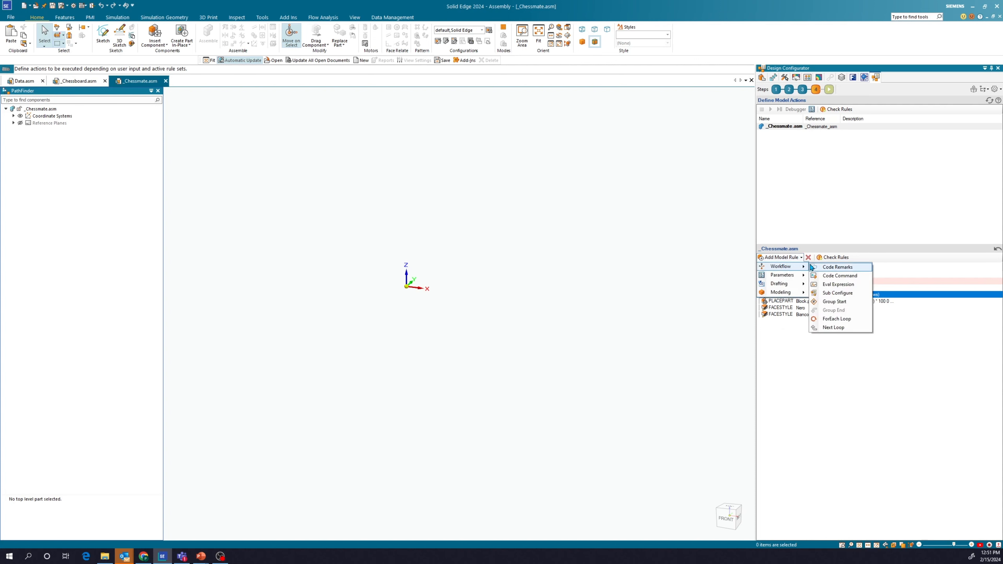
click(836, 319)
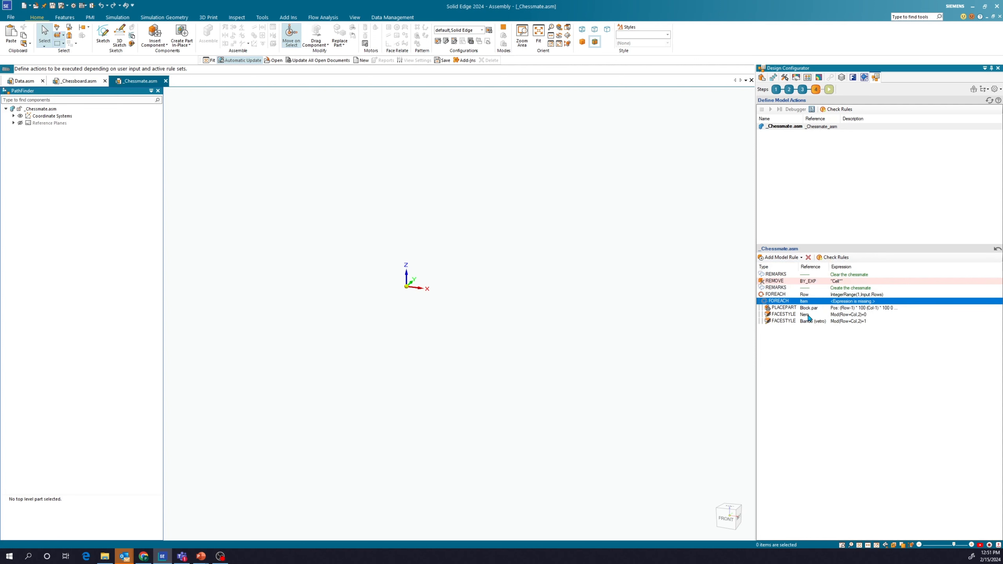
click(808, 303)
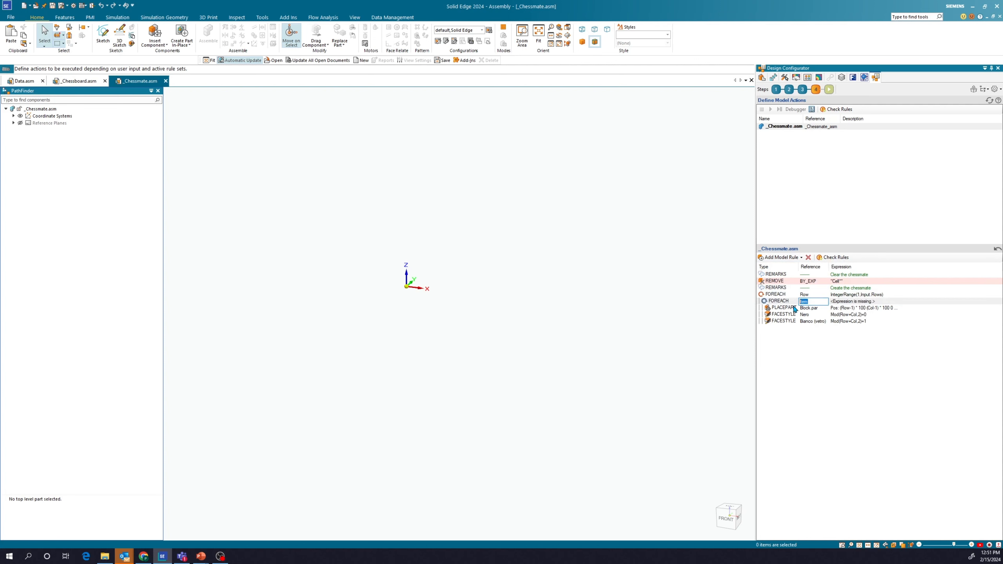
text(Col)
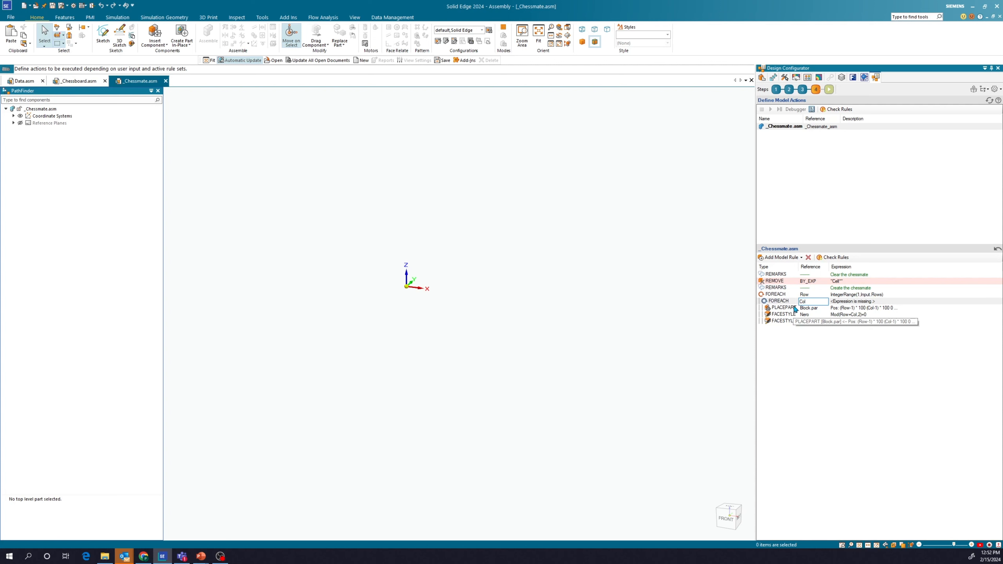
Set the Col loop's item type to Number and start its range at 1.
click(860, 303)
click(861, 303)
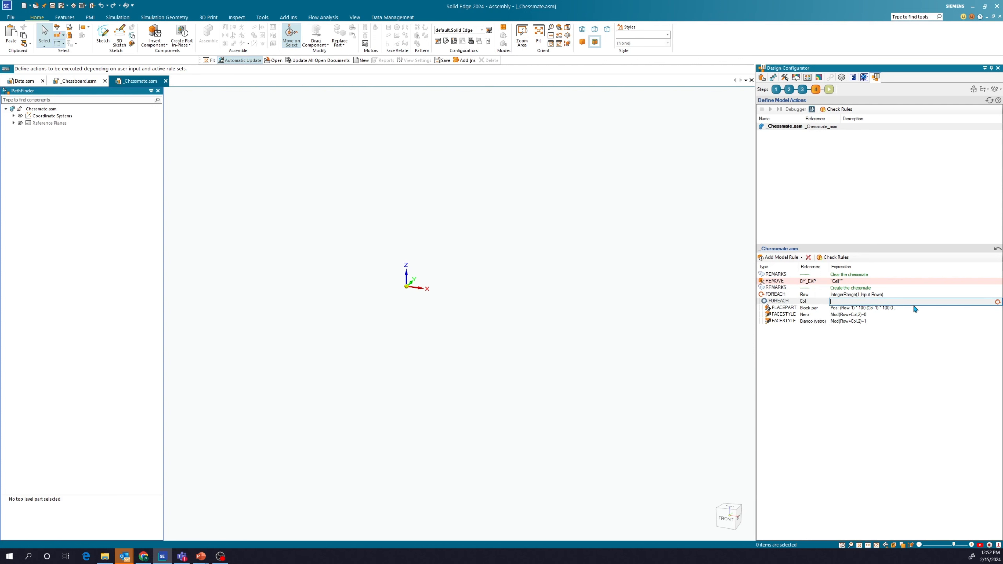
click(997, 302)
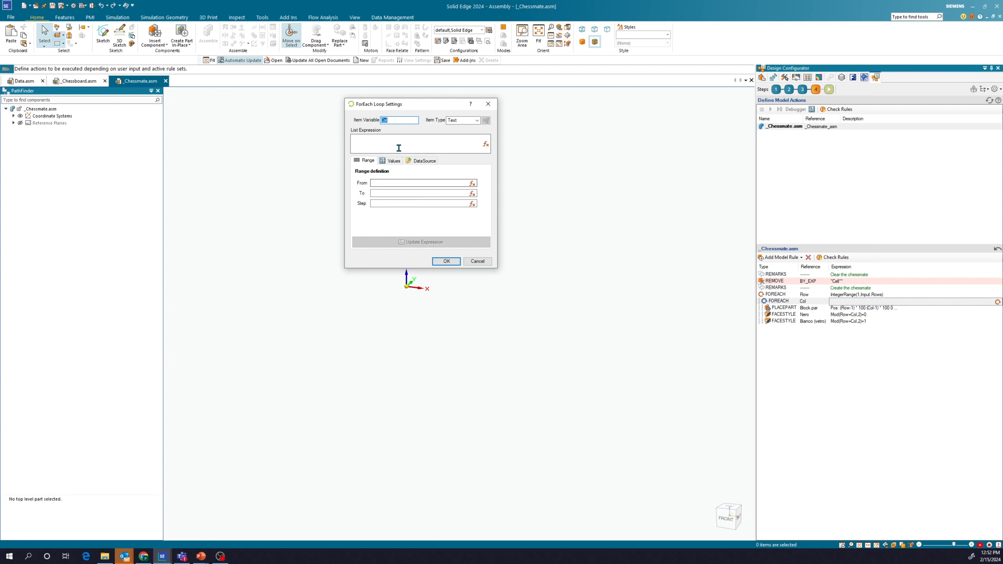
click(474, 121)
click(461, 131)
click(404, 183)
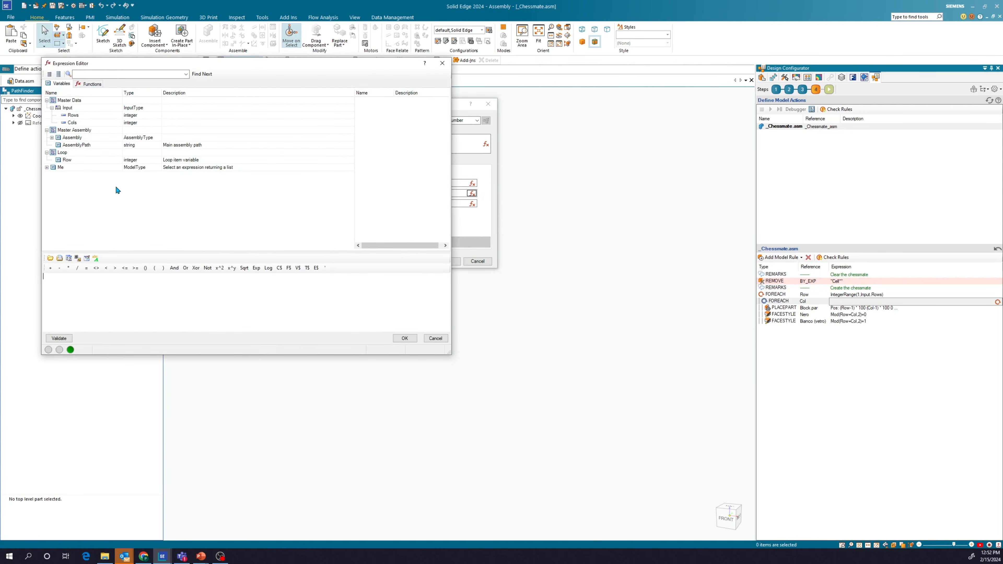
End the Col loop's range at Input.Cols and generate its integer range list expression.
click(67, 123)
double_click(70, 125)
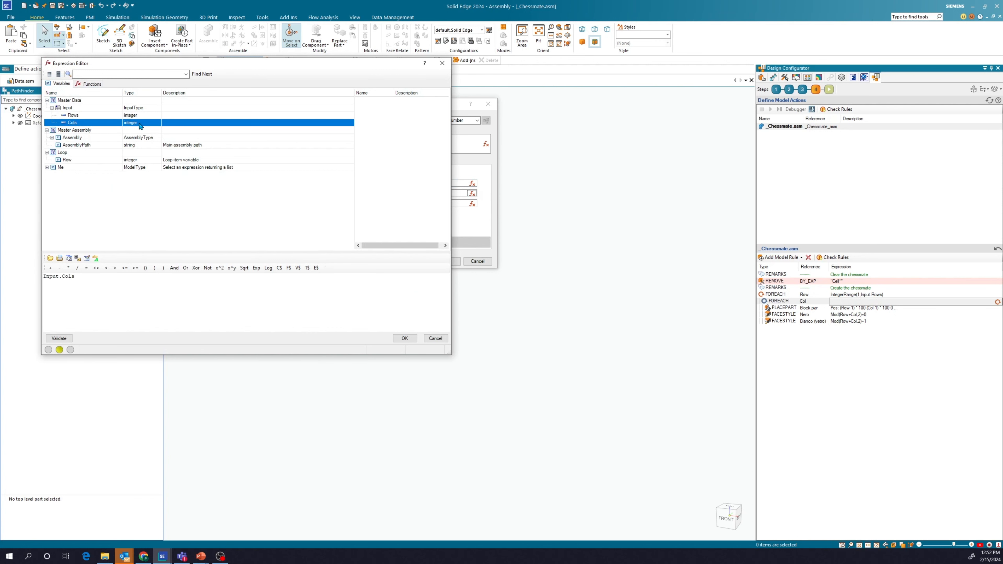
click(405, 339)
click(405, 242)
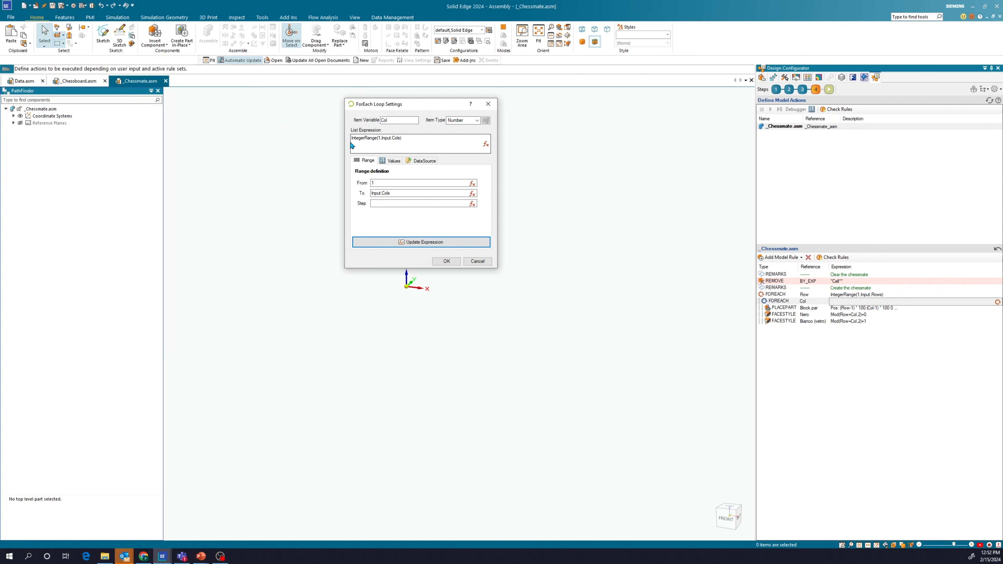
click(447, 261)
click(809, 345)
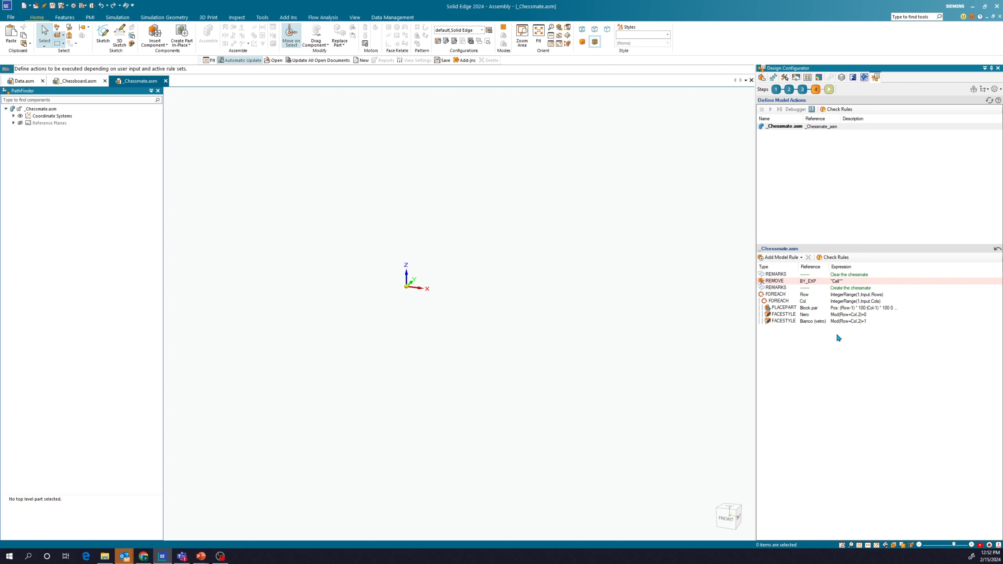
Close the Col and Row loops with two Next Loop rules placed after the last face style rule.
click(783, 303)
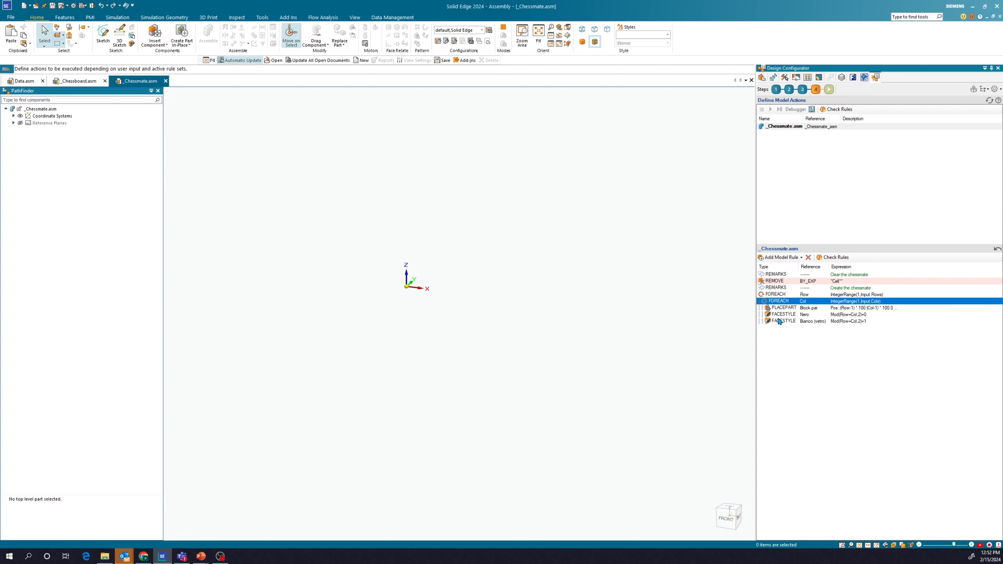
click(780, 258)
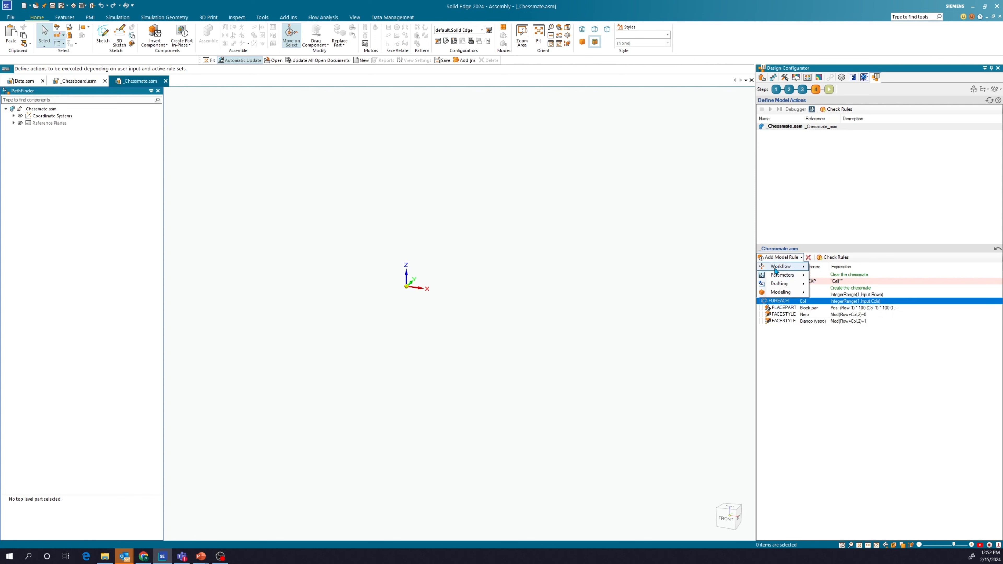
mouse_move(776, 267)
click(835, 328)
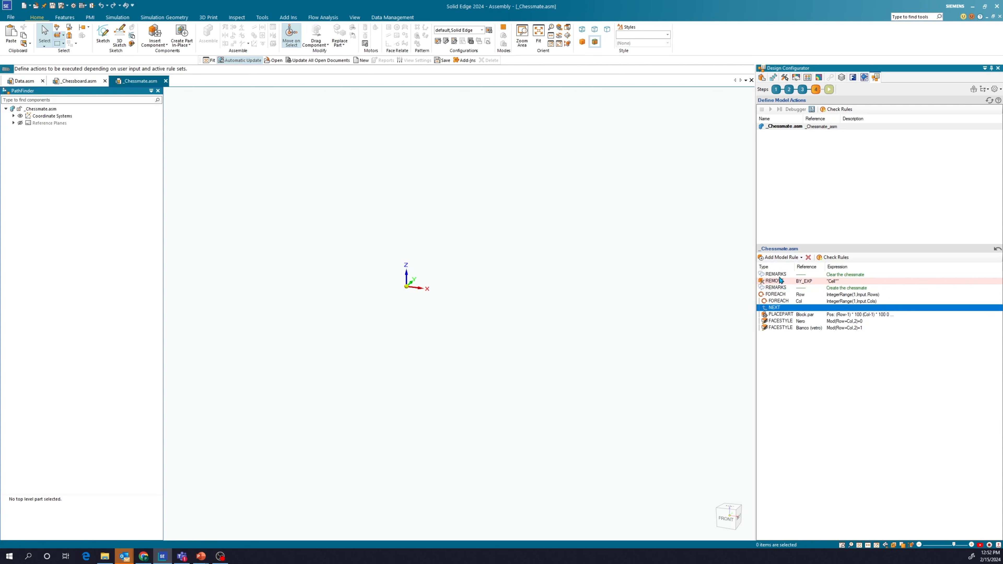
click(780, 259)
mouse_move(780, 266)
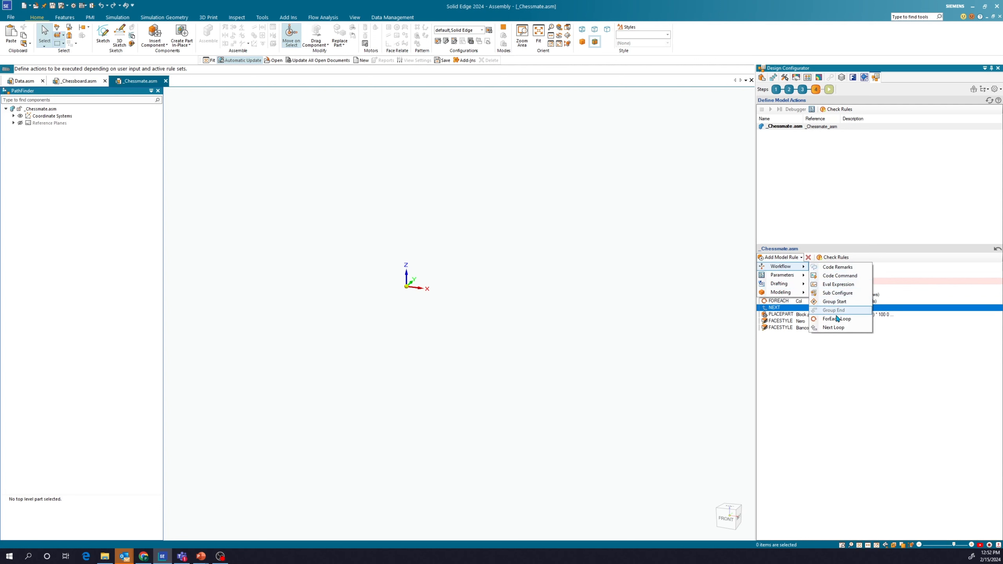
click(832, 327)
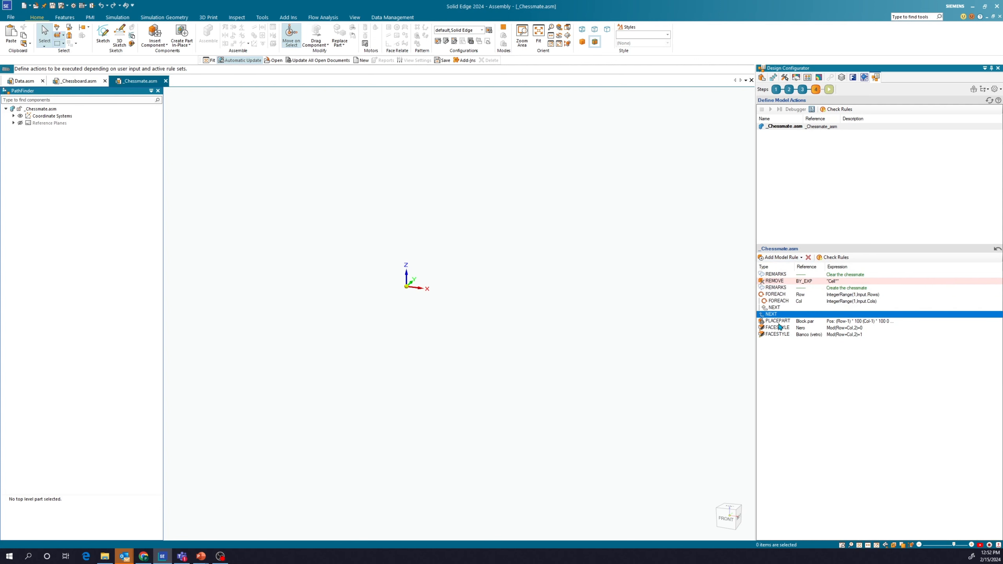
click(777, 308)
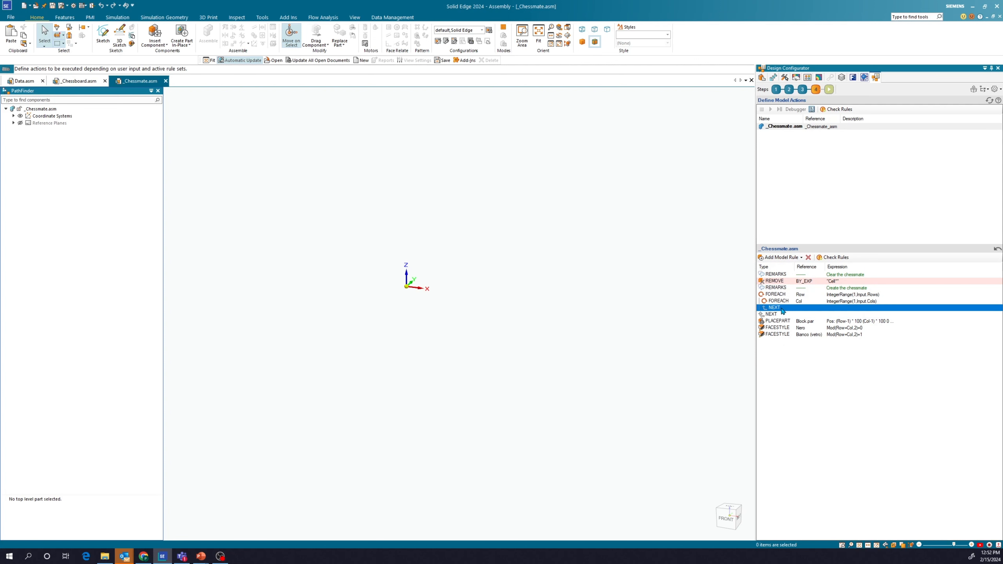
drag(774, 310, 769, 339)
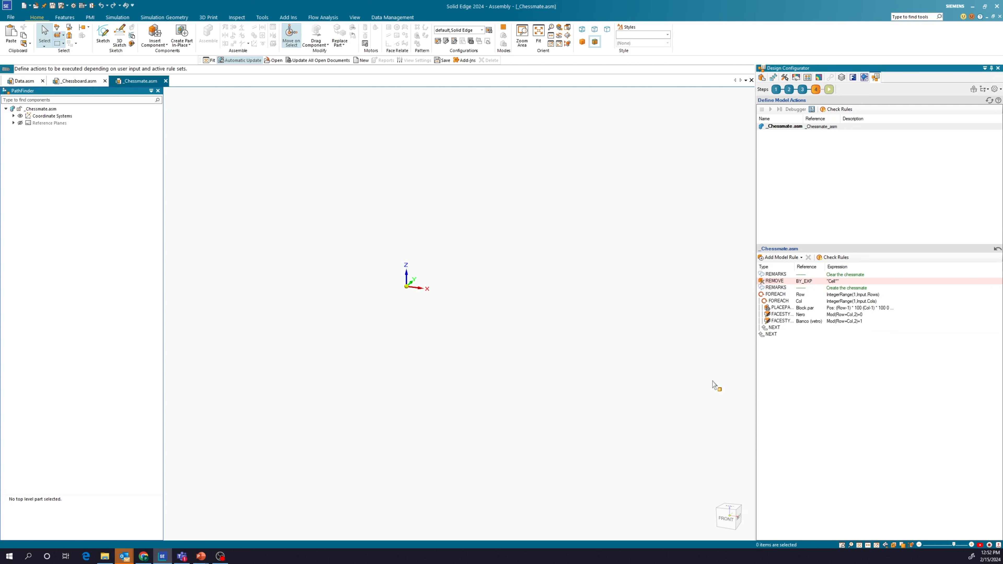
Execute the configuration process to create the chessboard with Rows 4 and Cols 6.
click(829, 89)
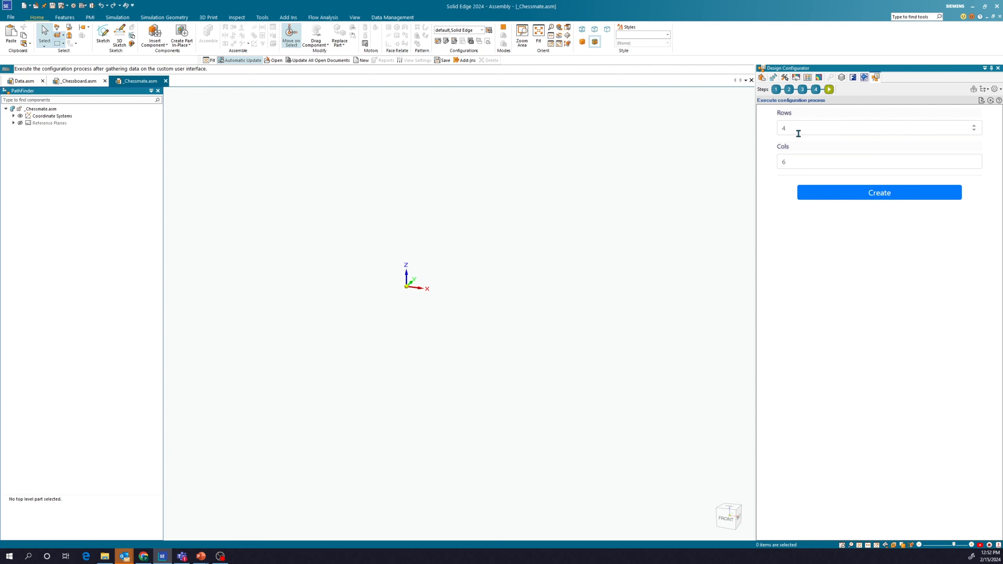
click(829, 193)
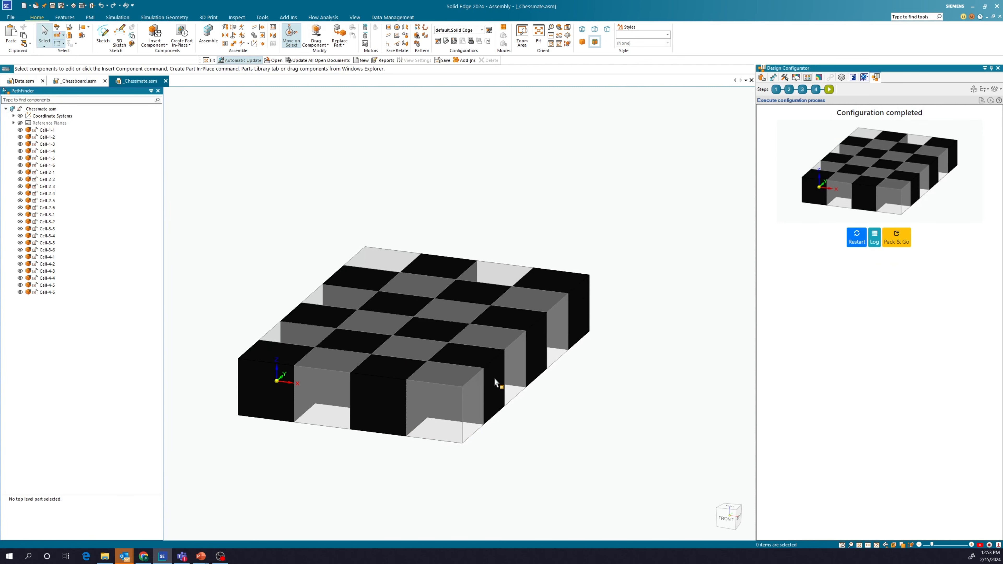
middle_drag(508, 338, 484, 340)
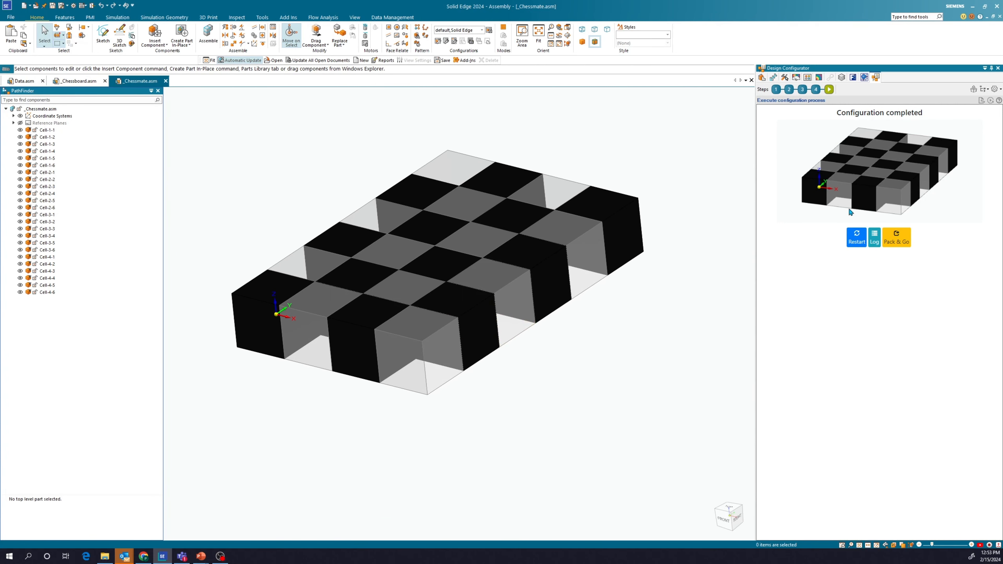
Restart the configuration and create the chessboard with Rows and Cols both set to 8.
click(861, 247)
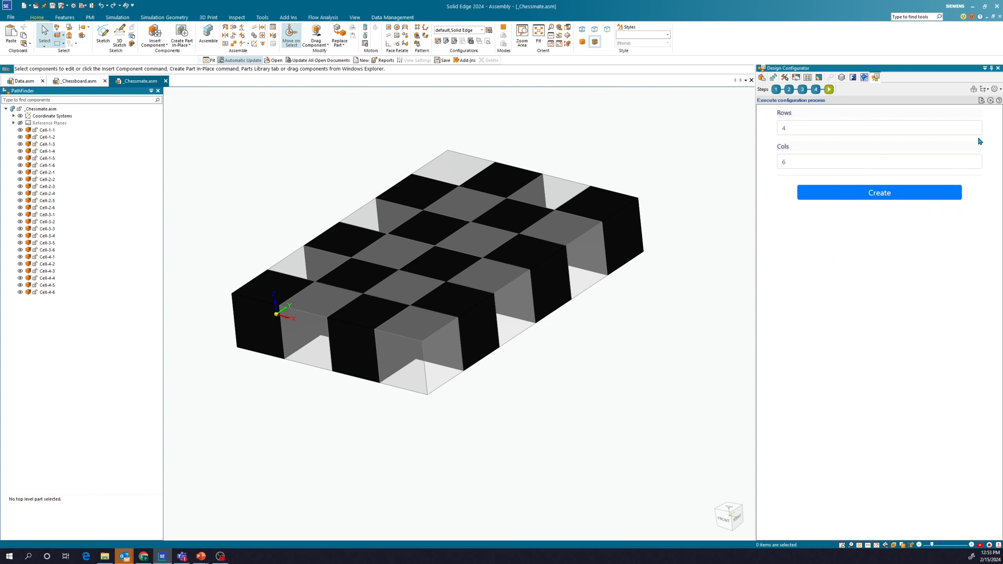
click(974, 126)
click(975, 127)
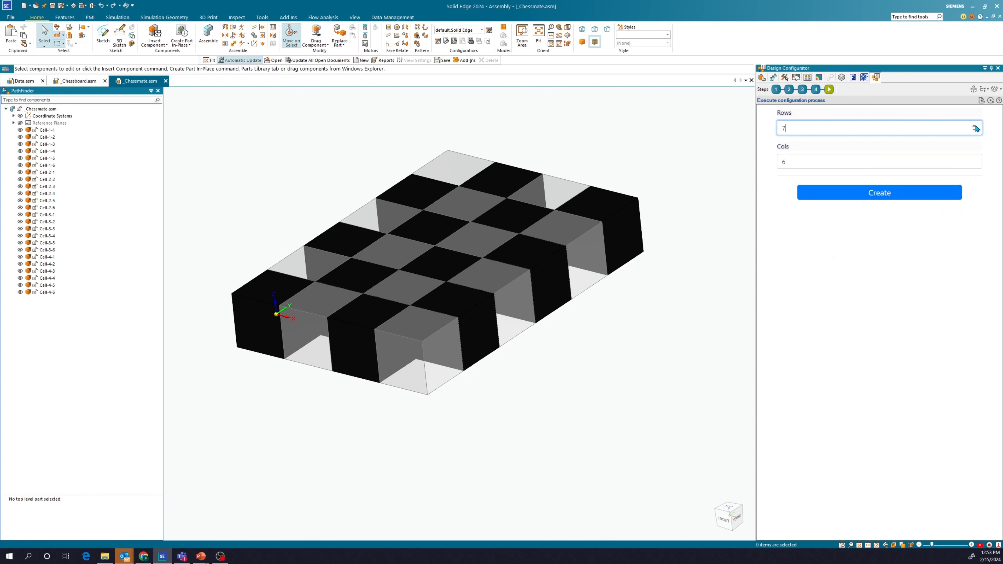
click(974, 159)
click(974, 158)
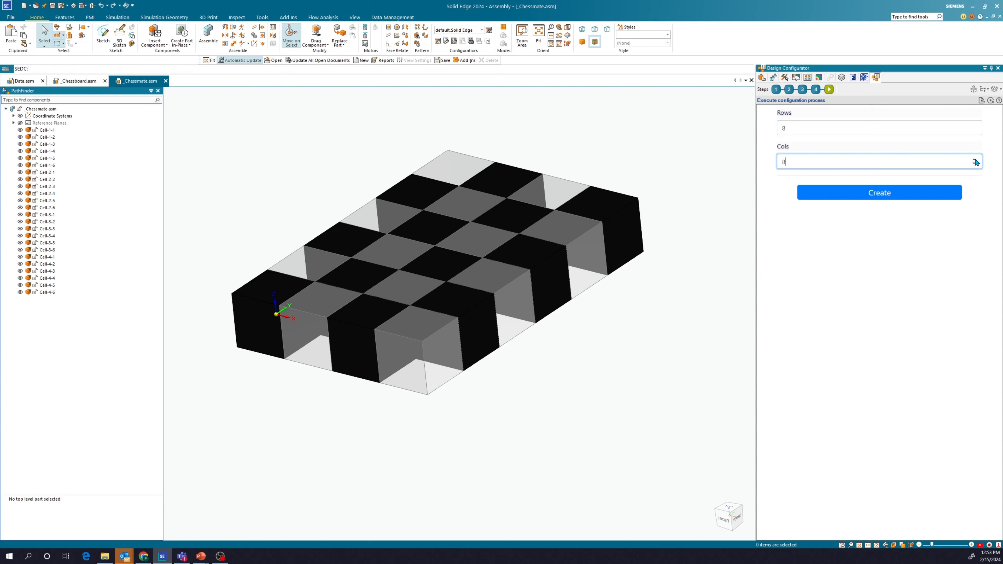
click(939, 199)
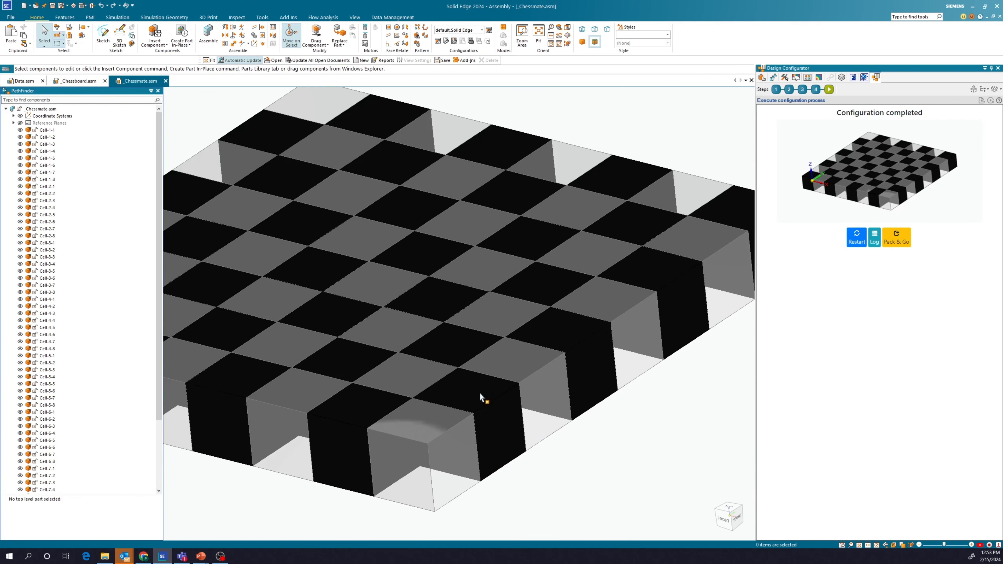
scroll(480, 393, down, 3)
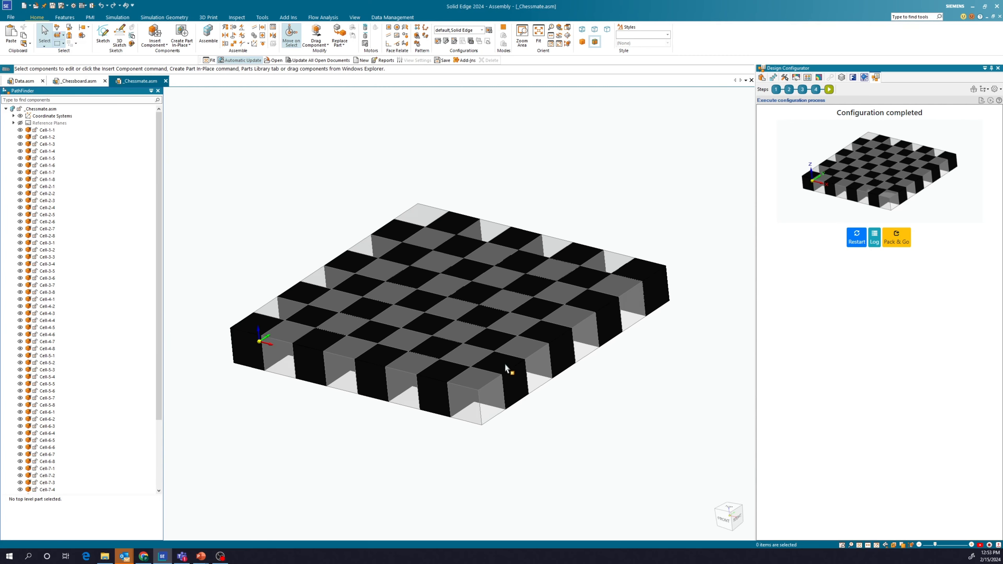
shift+middle_drag(506, 365, 500, 343)
shift+middle_drag(553, 383, 531, 370)
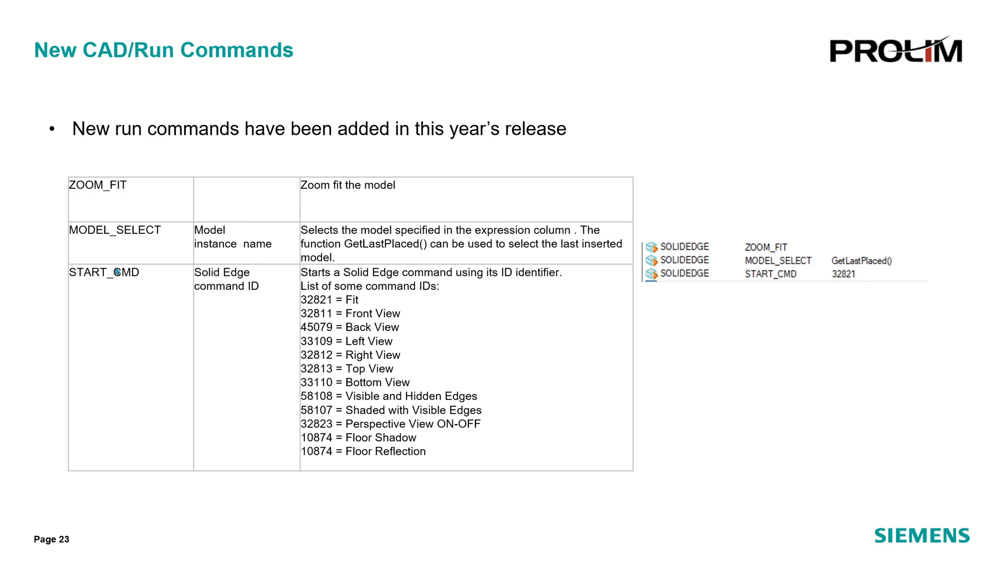
click(871, 442)
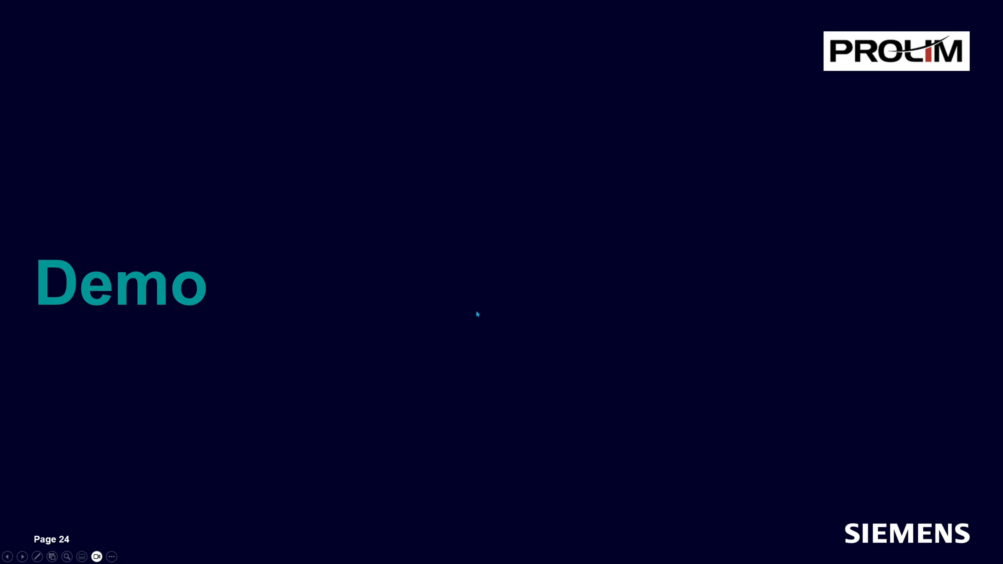
Switch to Solid Edge and add a Cad Command rule at the end of the _Chessboard.asm model rules, with its reference set to MODEL_SELECT.
key(alt+Tab)
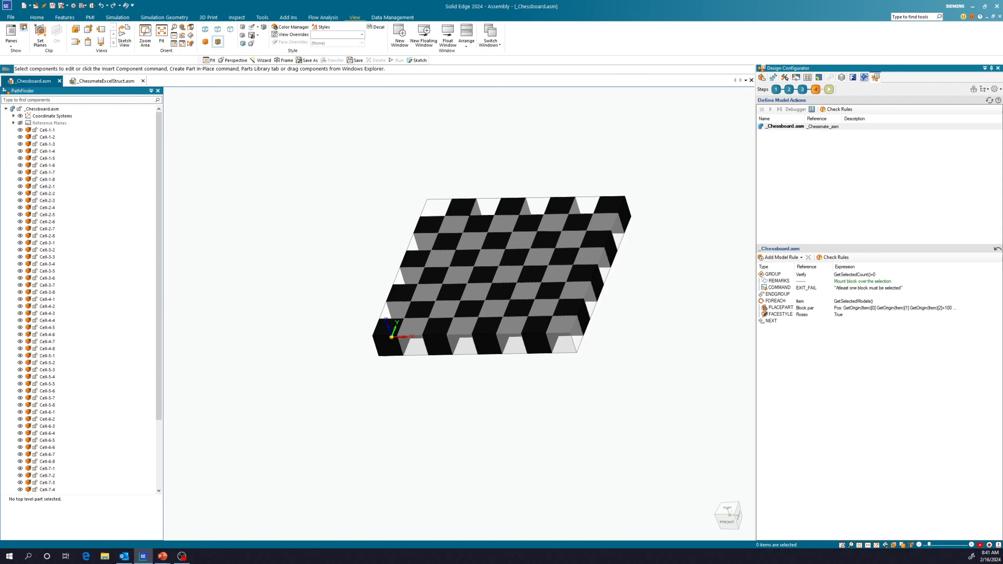
shift+middle_drag(616, 348, 586, 340)
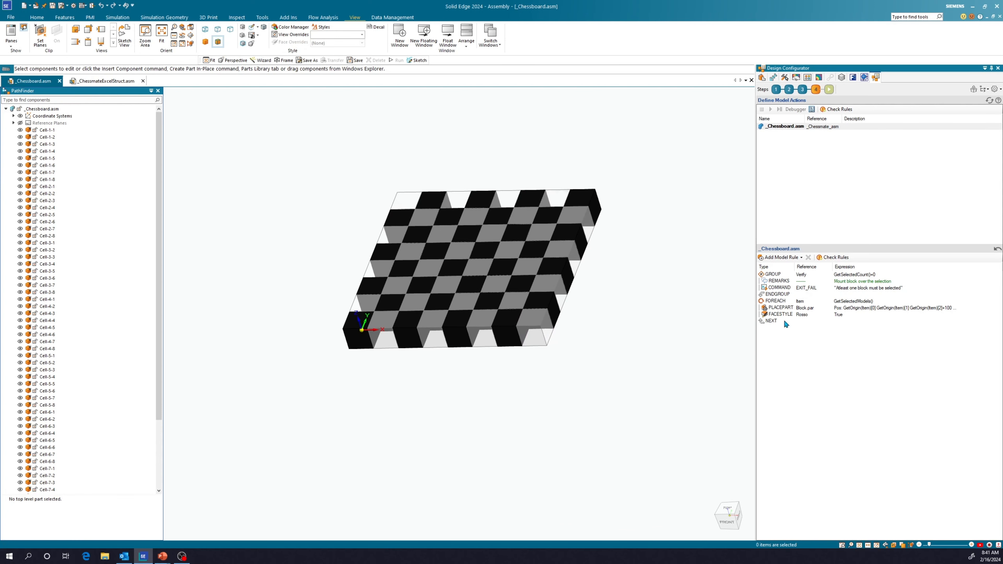
click(782, 258)
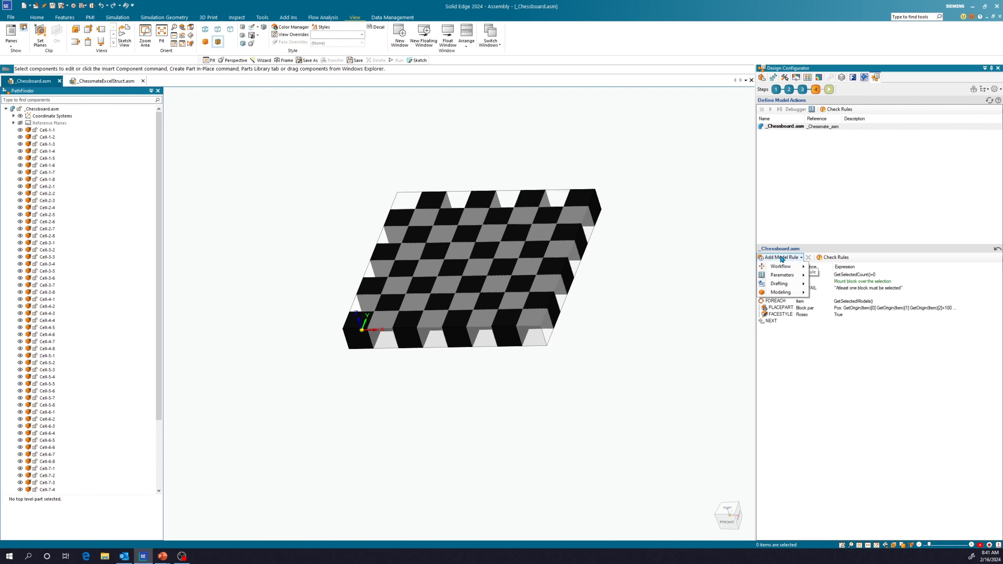
mouse_move(783, 294)
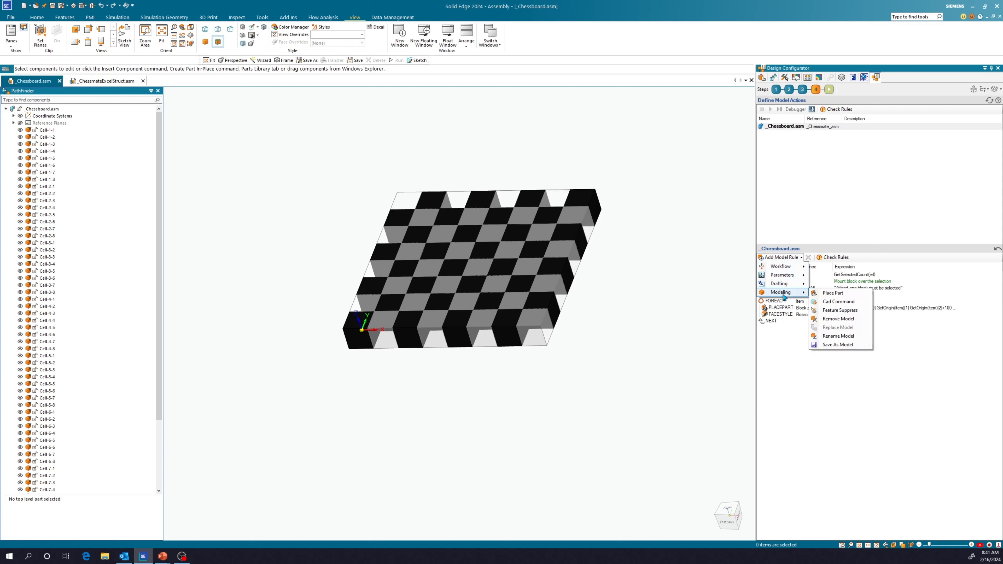
click(842, 302)
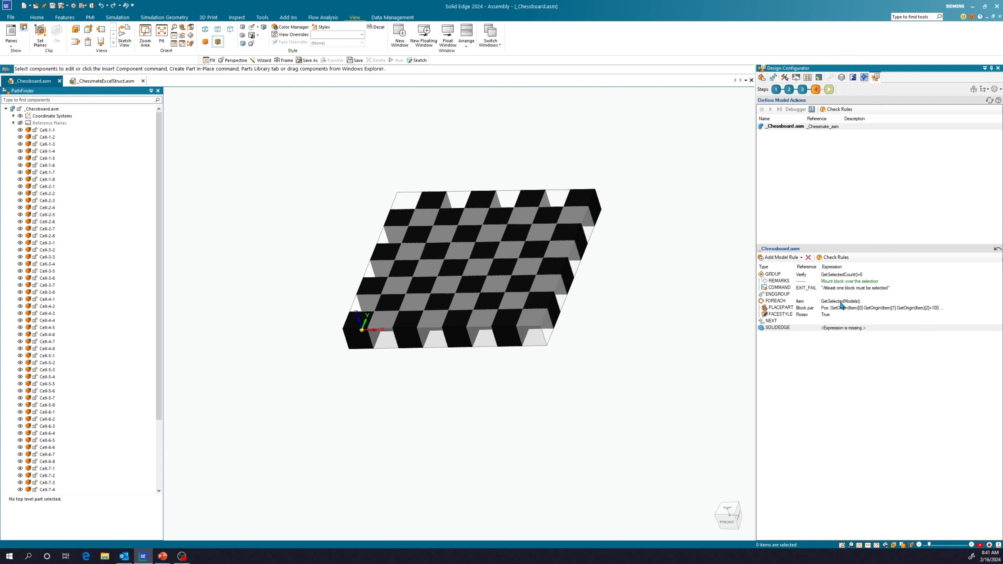
click(805, 328)
click(808, 329)
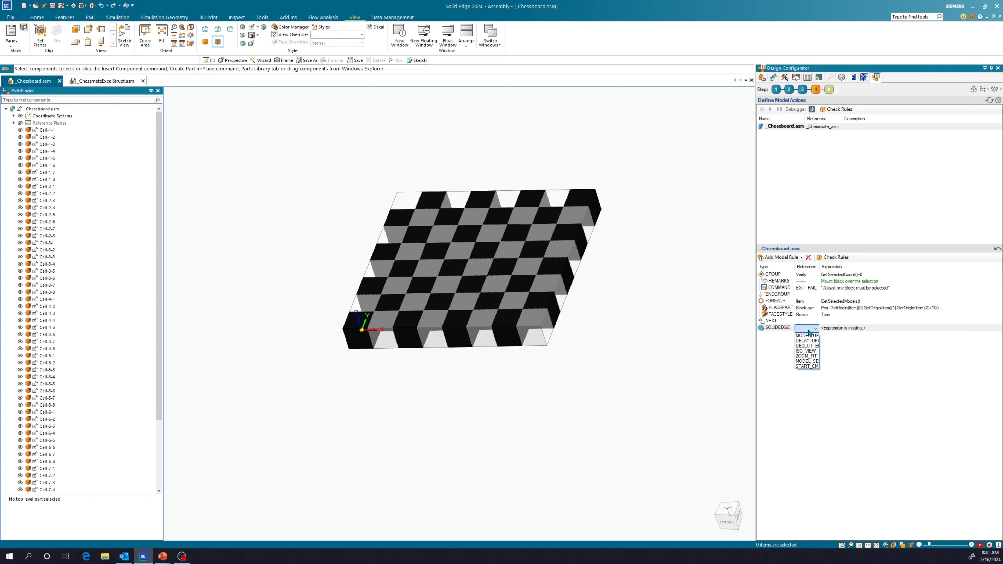
click(808, 361)
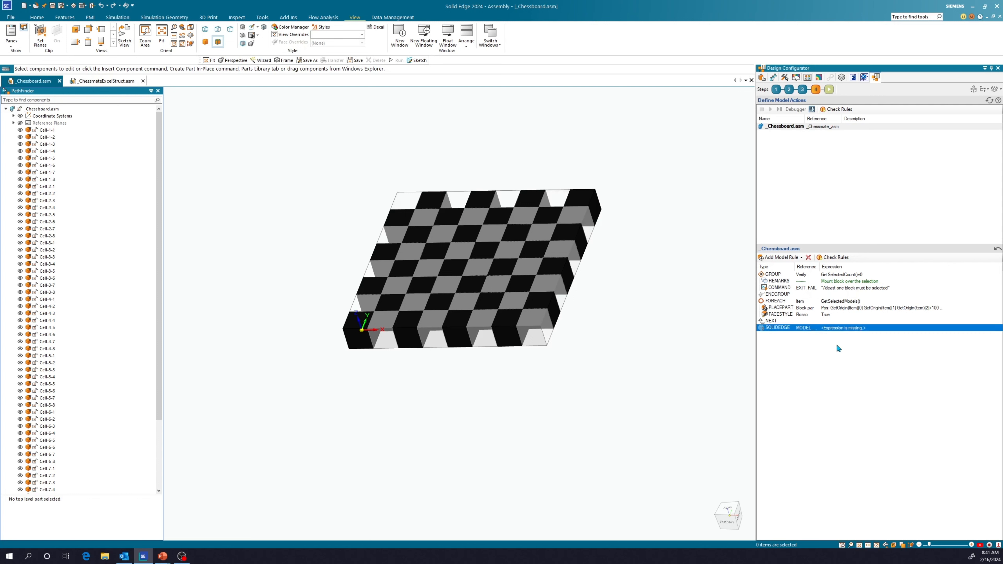
Set the MODEL_SELECT rule's expression to the GetLastPlaced() function using the Expression Editor.
click(862, 328)
click(997, 330)
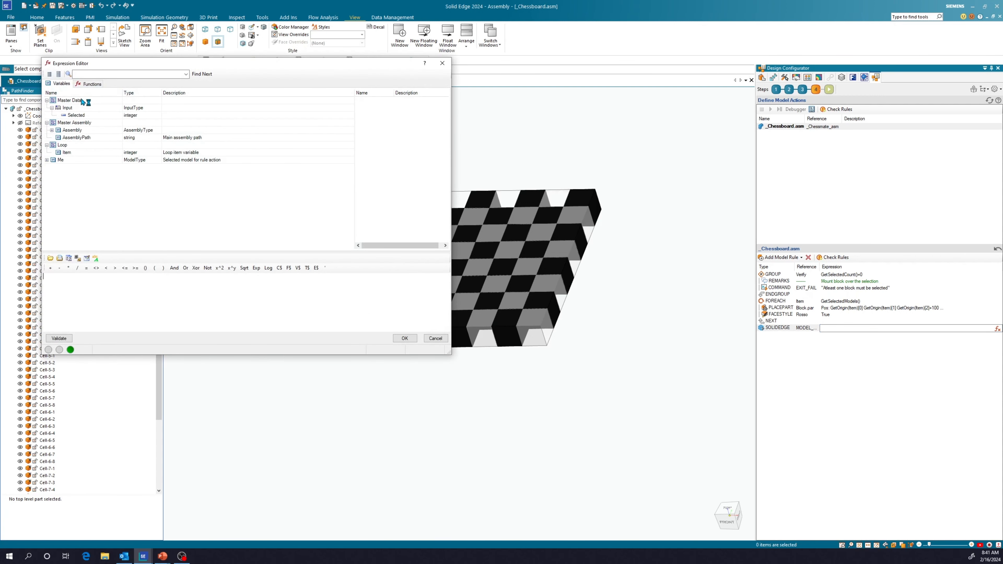
click(88, 84)
click(90, 74)
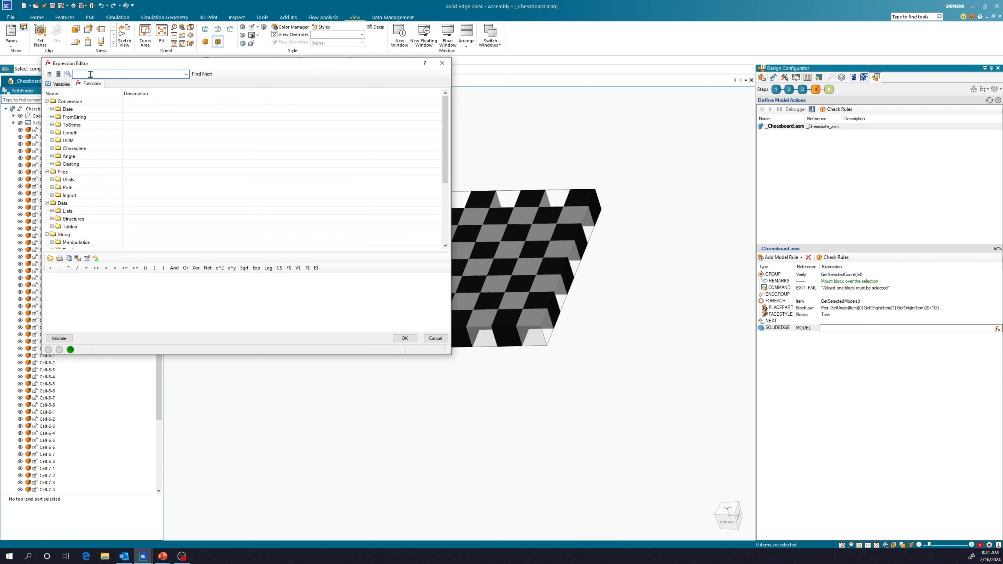
text(Get)
text(I)
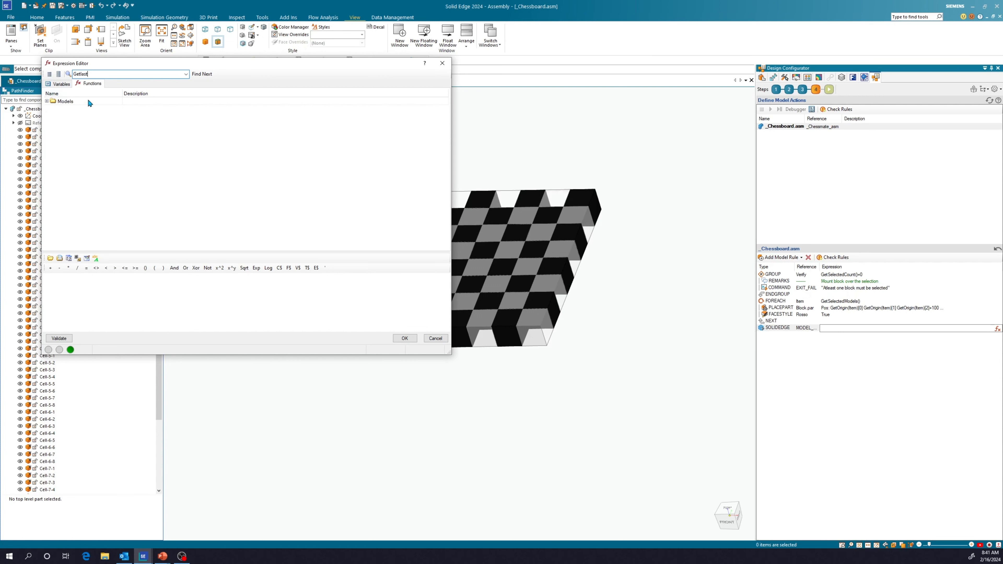
click(50, 103)
click(47, 101)
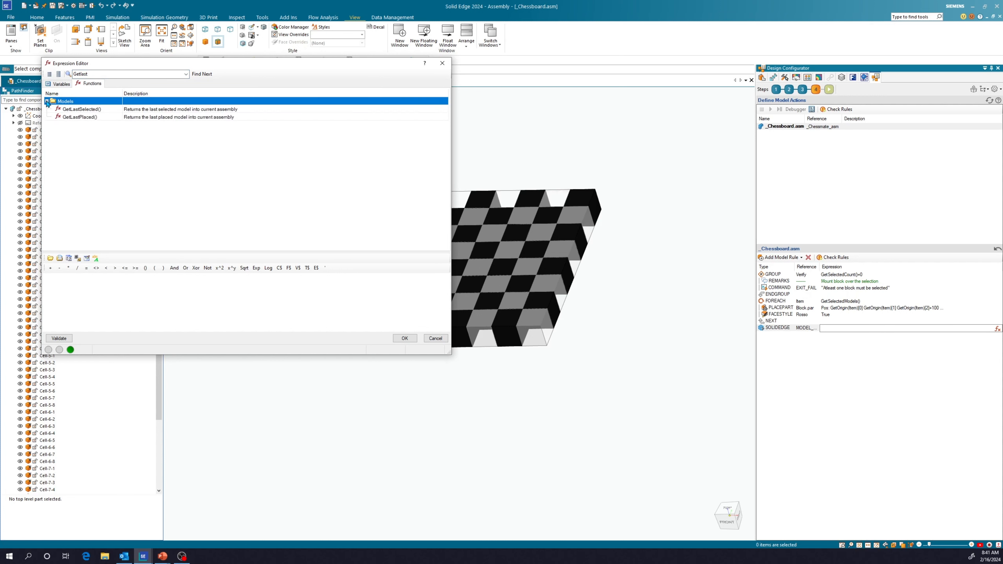
double_click(74, 117)
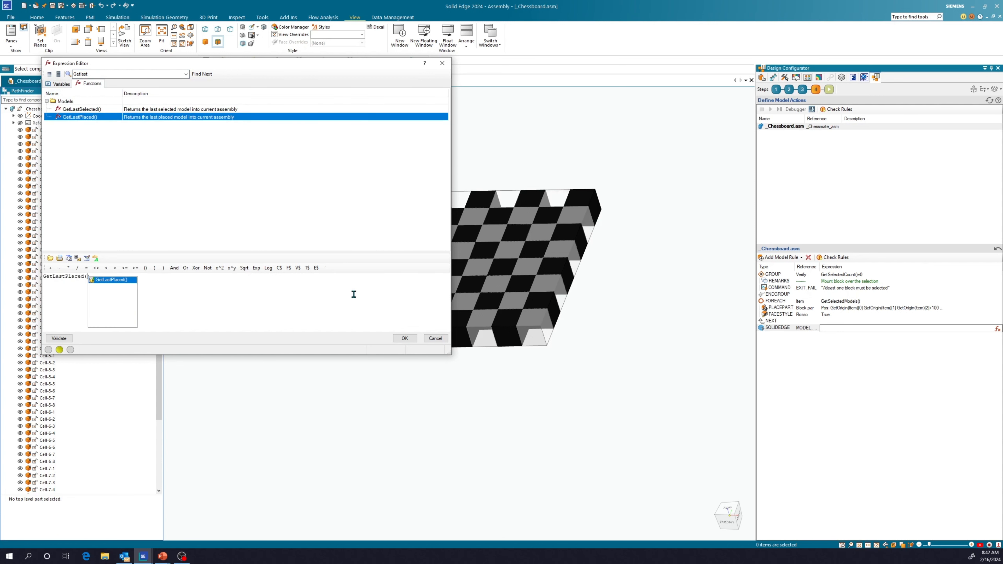
click(407, 339)
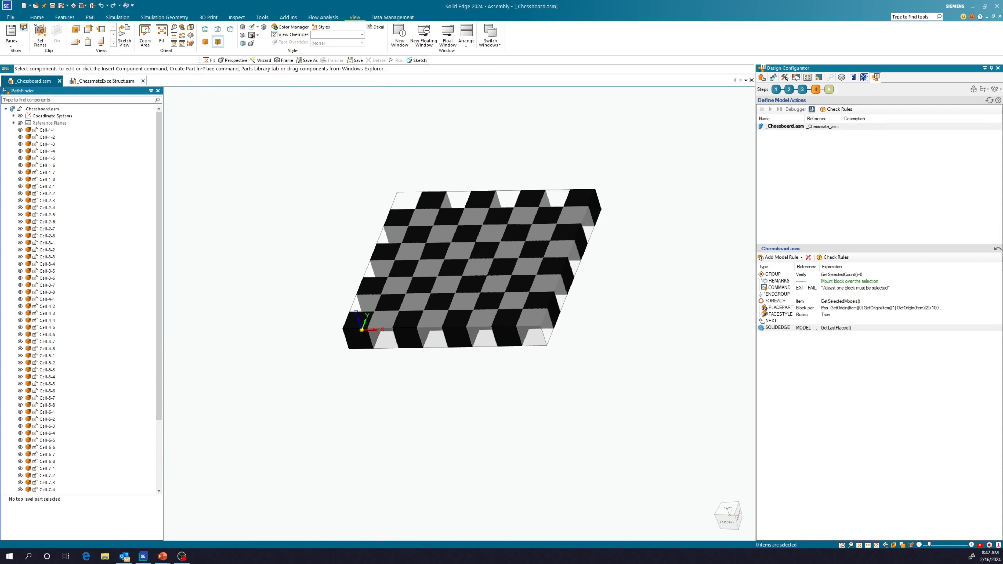
Add a second Cad Command rule with the START_CMD reference and the expression 32813.
click(796, 258)
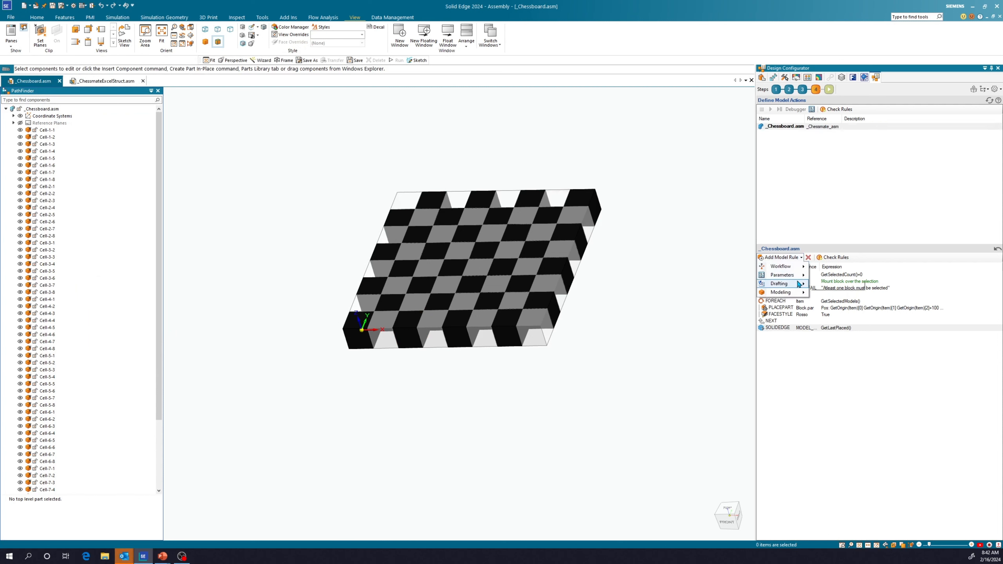
mouse_move(798, 293)
click(839, 293)
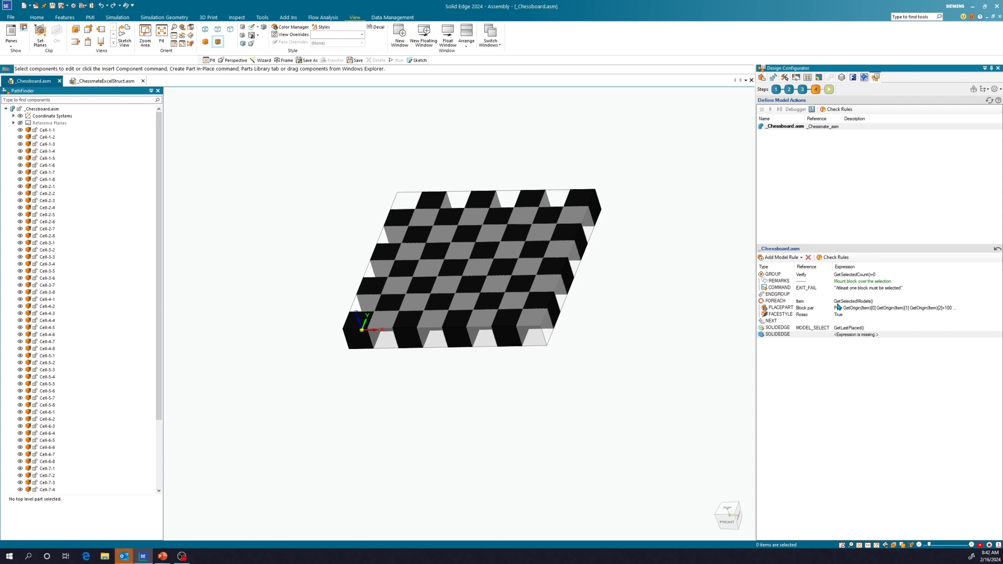
click(805, 336)
click(807, 334)
click(814, 373)
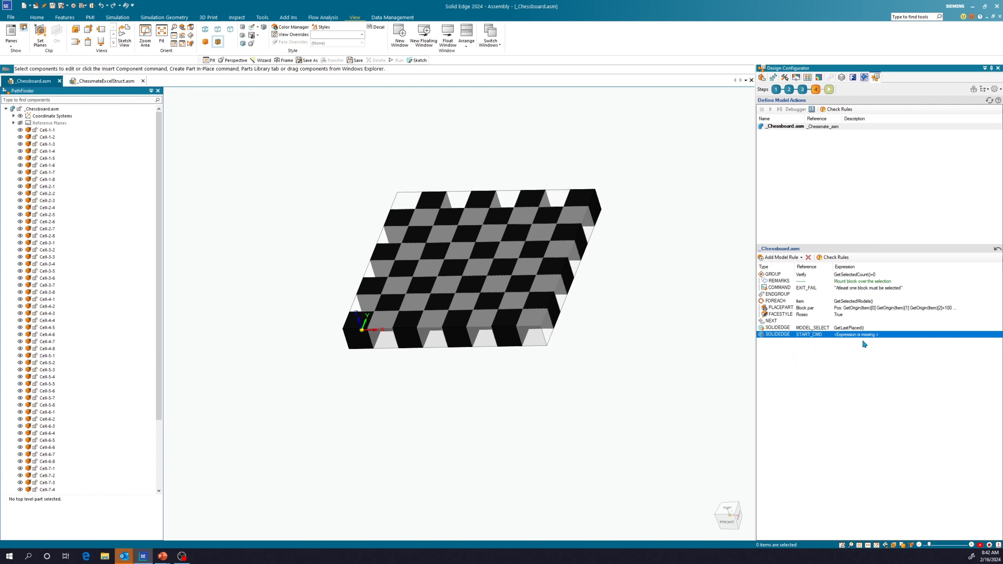
click(869, 336)
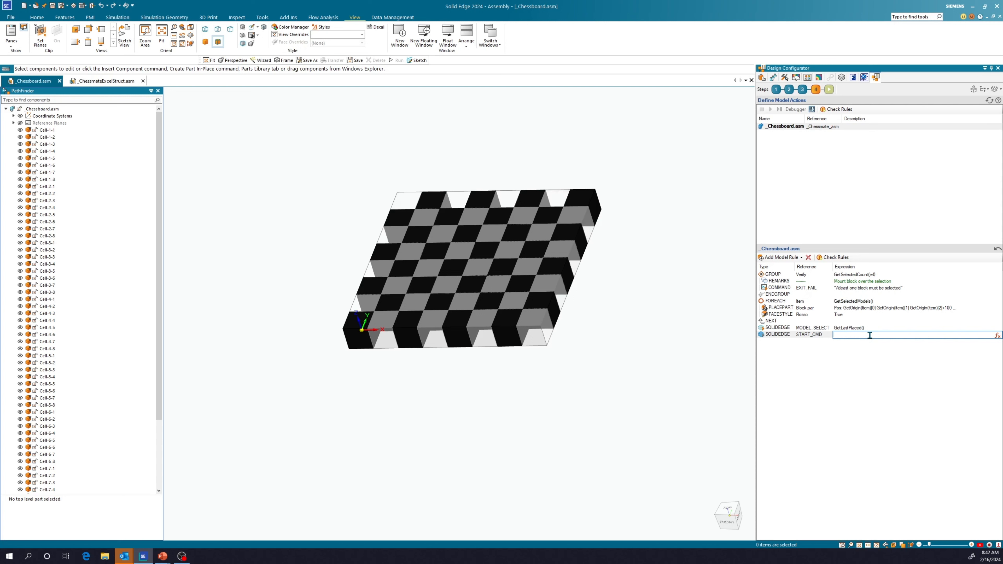
text(3)
click(863, 415)
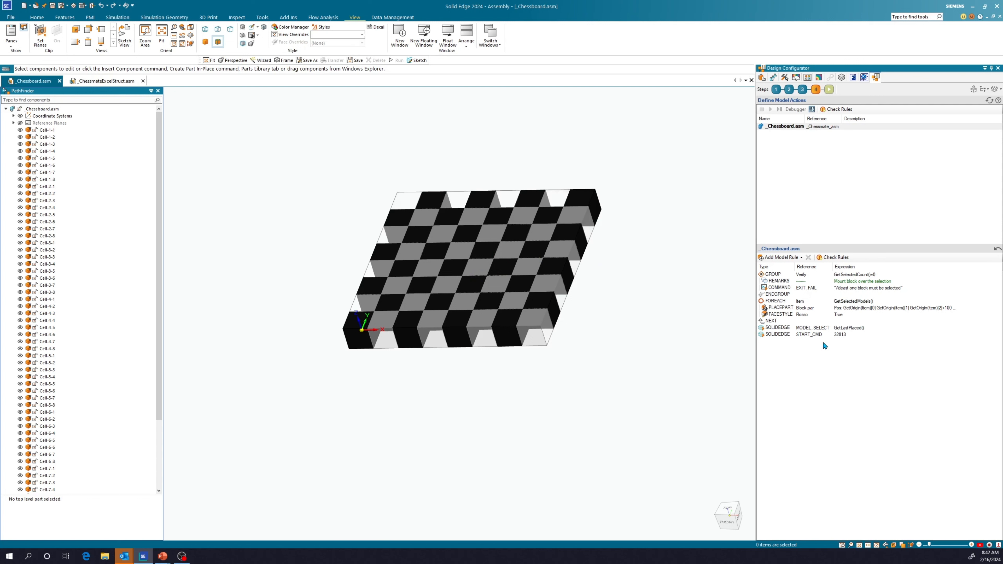
Execute the configuration process on the three selected blocks Cell-7-5, Cell-6-5 and Cell-5-5.
click(829, 89)
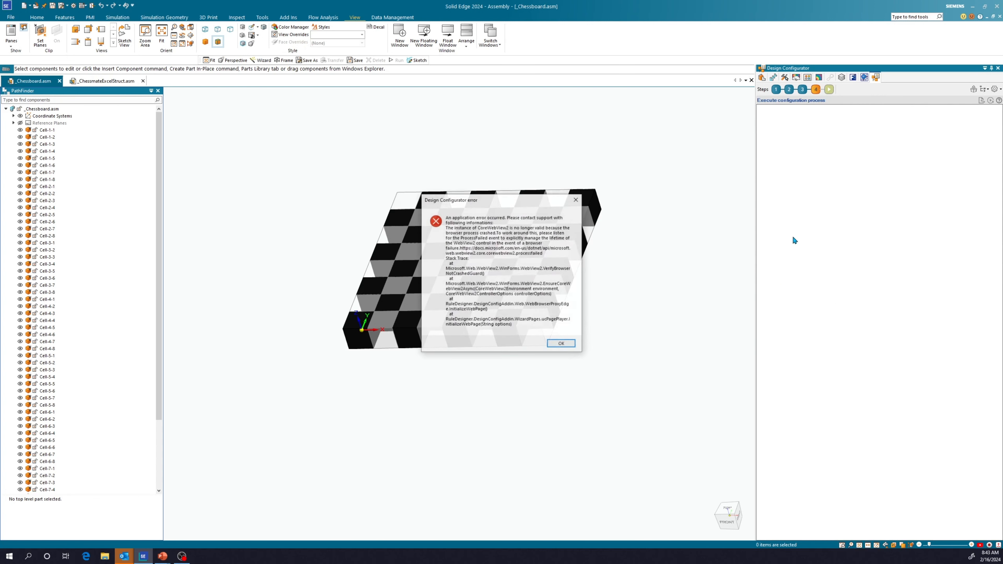
click(576, 201)
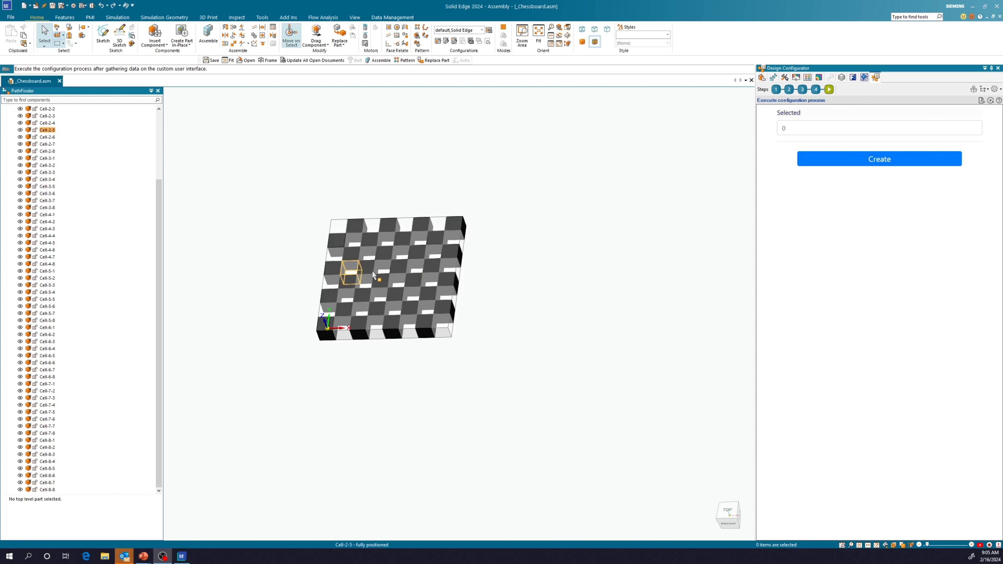
scroll(432, 269, up, 2)
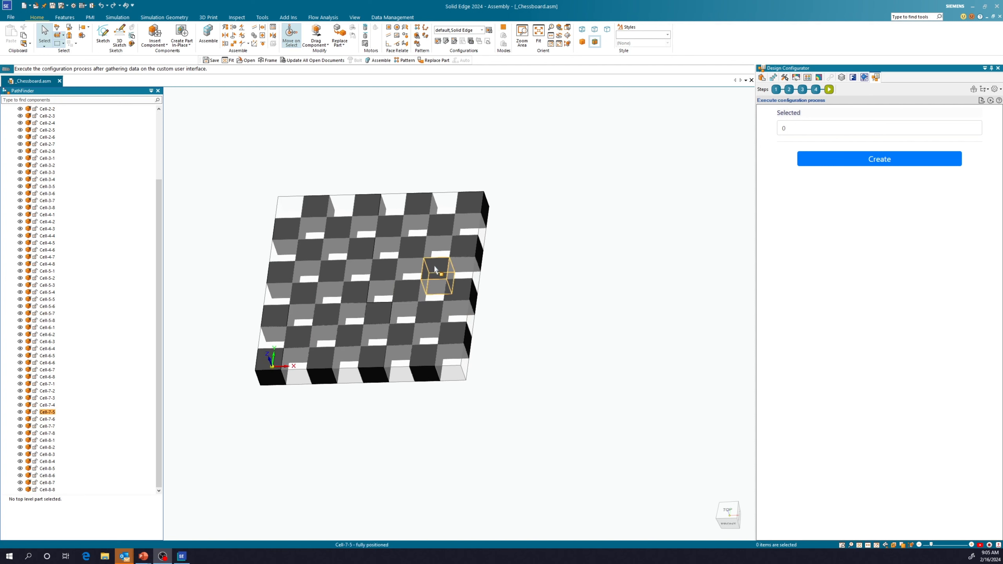
click(435, 270)
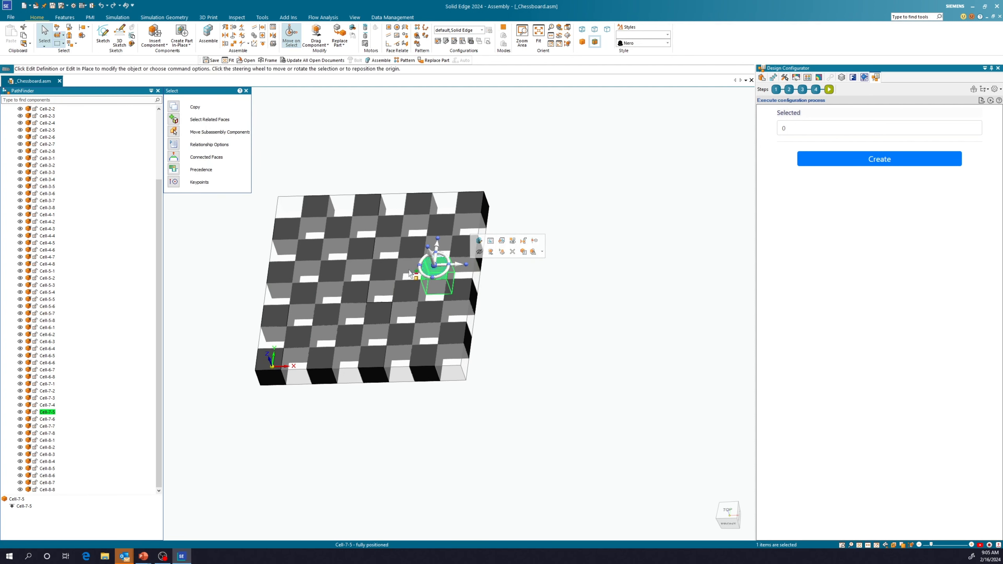
ctrl+click(406, 273)
ctrl+click(388, 275)
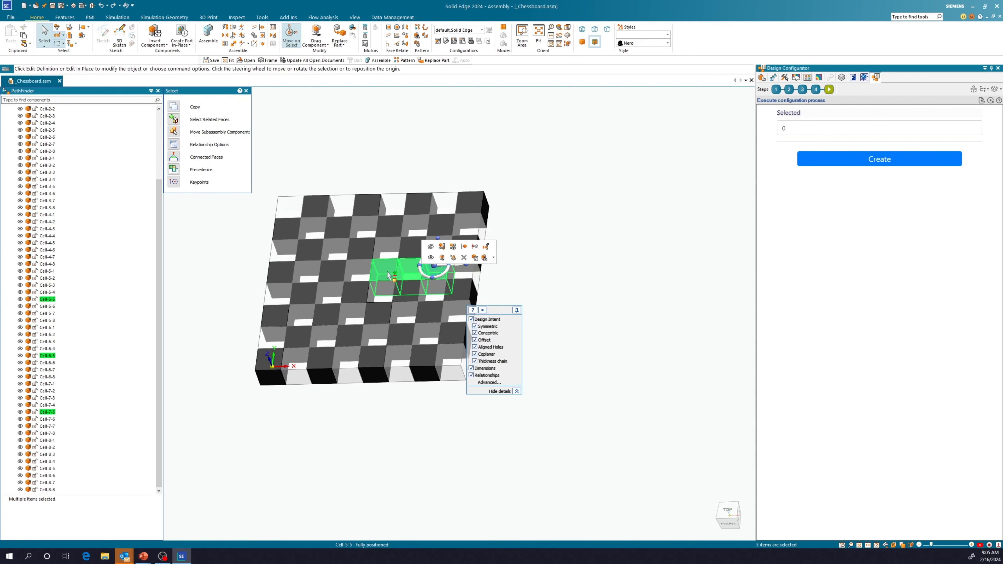
click(808, 164)
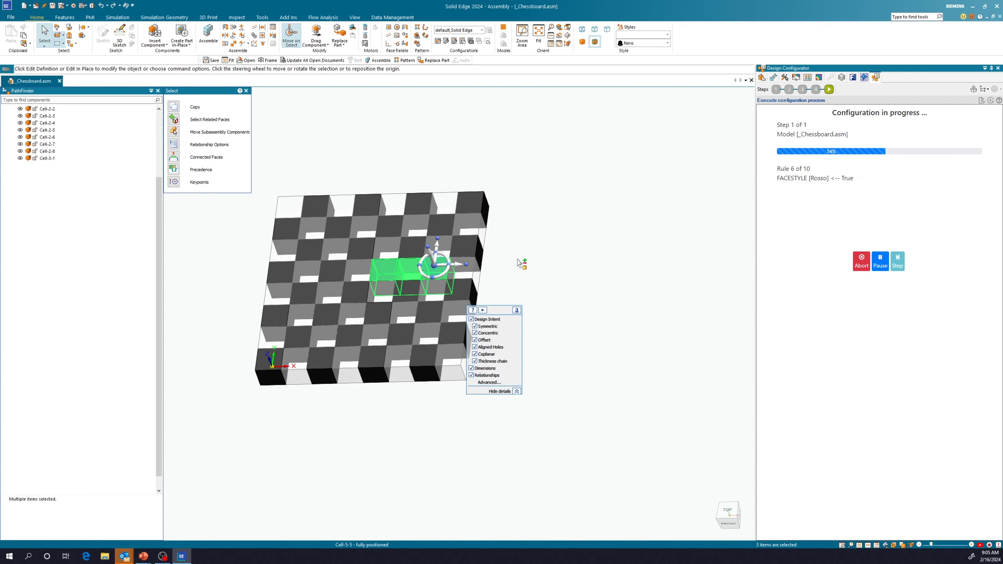